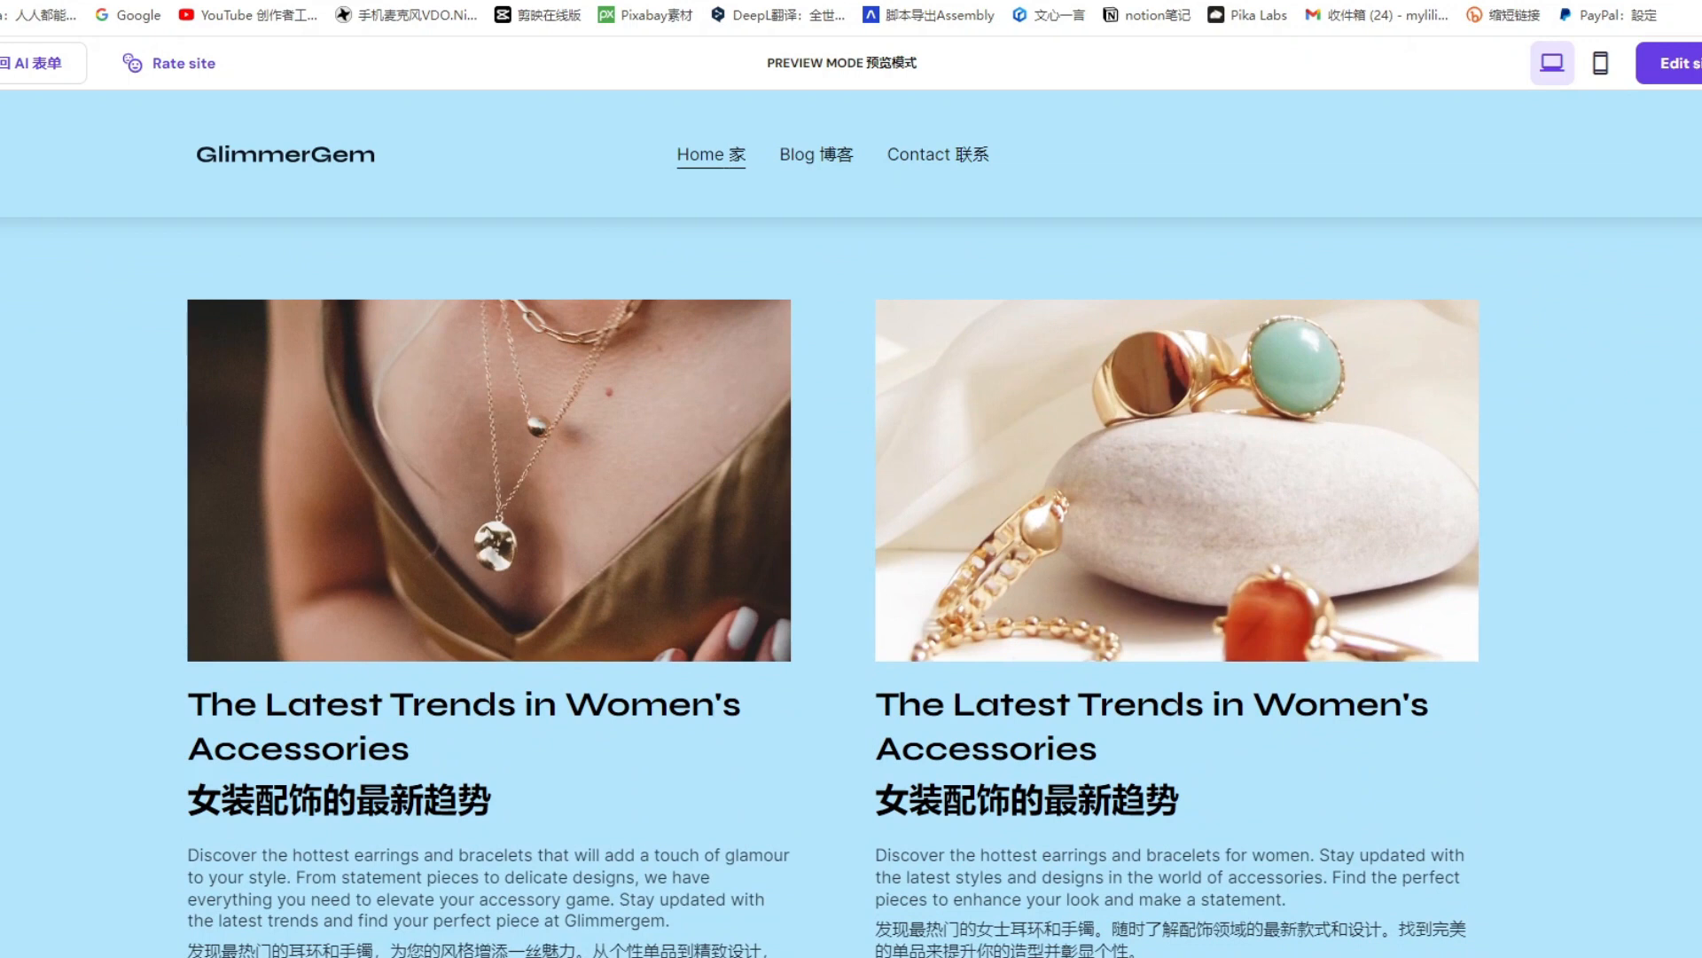
Review the GlimmerGem home page preview from the blog articles down to the contact and subscribe footer
{"action": "scroll", "coordinate": [851, 585], "scroll_direction": "down", "scroll_amount": 1}
{"action": "scroll", "coordinate": [851, 585], "scroll_direction": "down", "scroll_amount": 1}
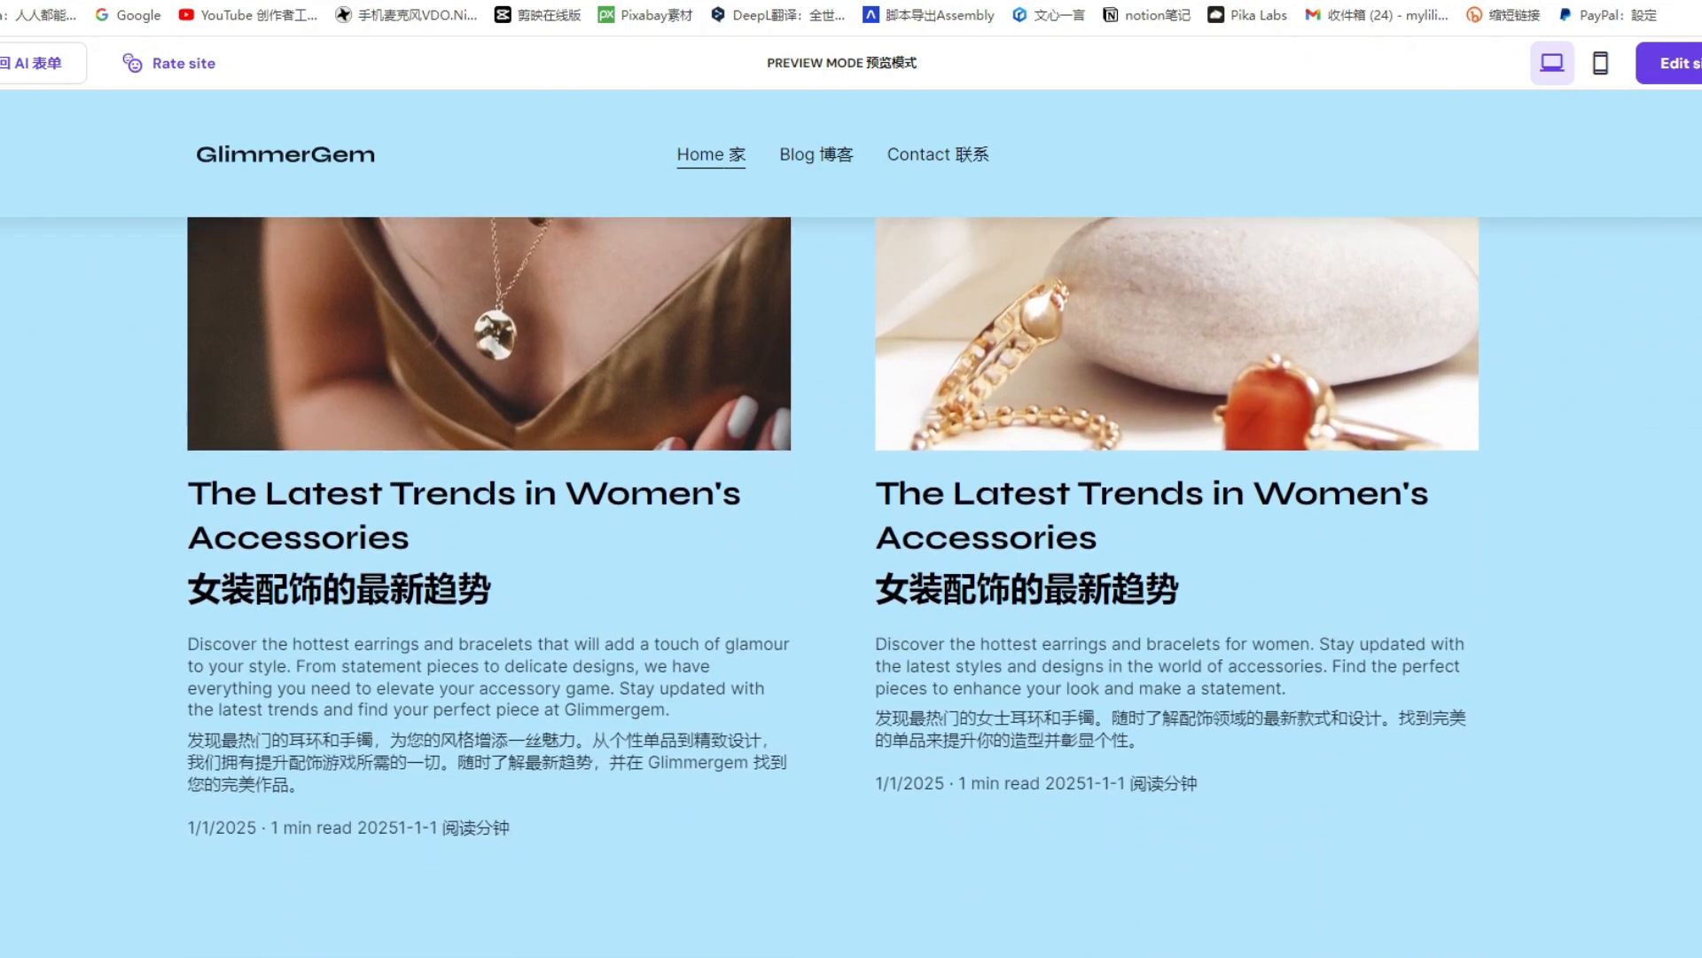
{"action": "scroll", "coordinate": [851, 585], "scroll_direction": "down", "scroll_amount": 2}
{"action": "scroll", "coordinate": [851, 585], "scroll_direction": "down", "scroll_amount": 2}
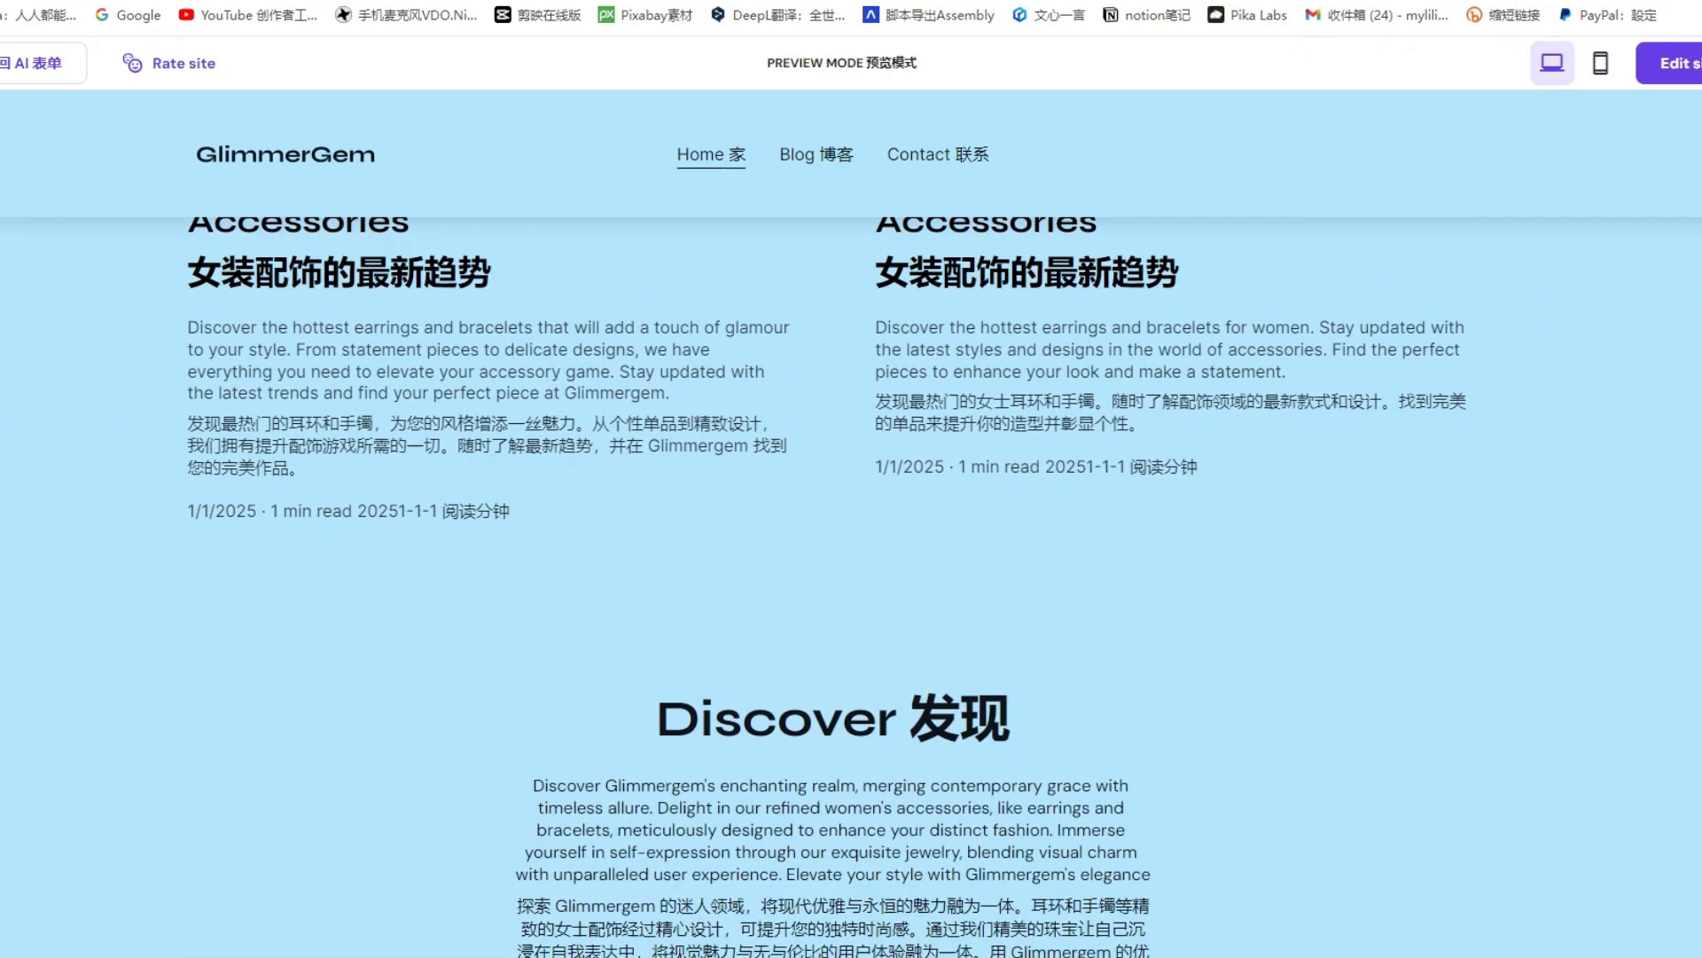
{"action": "scroll", "coordinate": [851, 586], "scroll_direction": "down", "scroll_amount": 3}
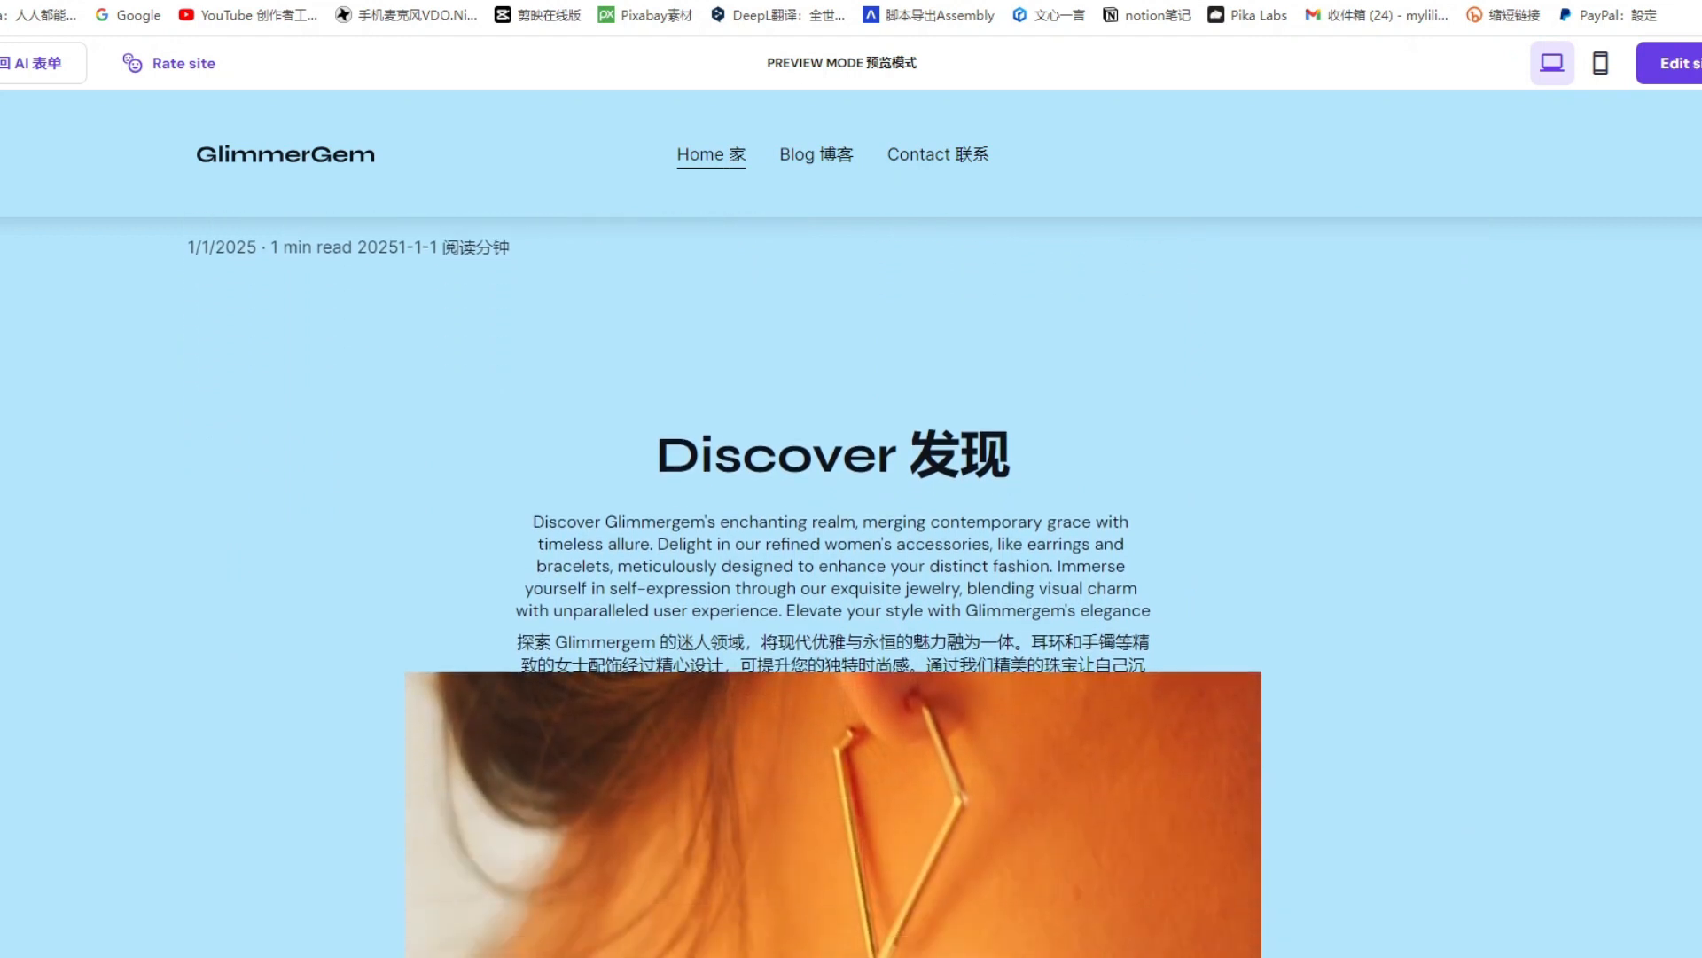
{"action": "scroll", "coordinate": [852, 586], "scroll_direction": "down", "scroll_amount": 3}
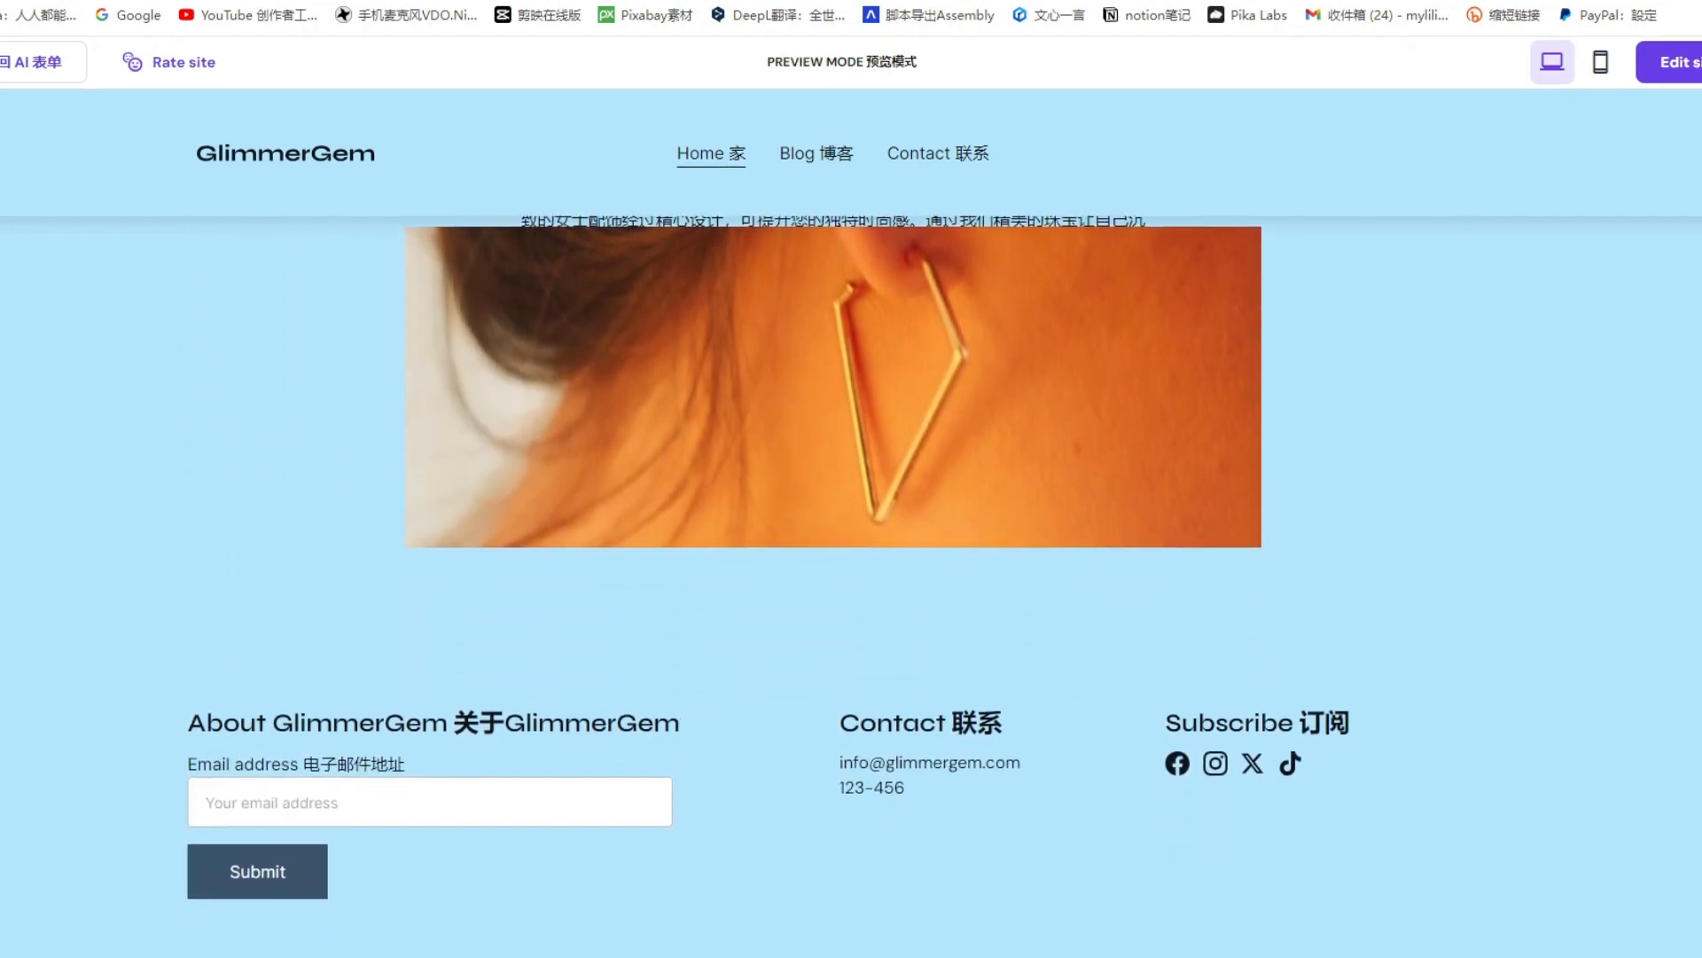
{"action": "scroll", "coordinate": [851, 585], "scroll_direction": "up", "scroll_amount": 10}
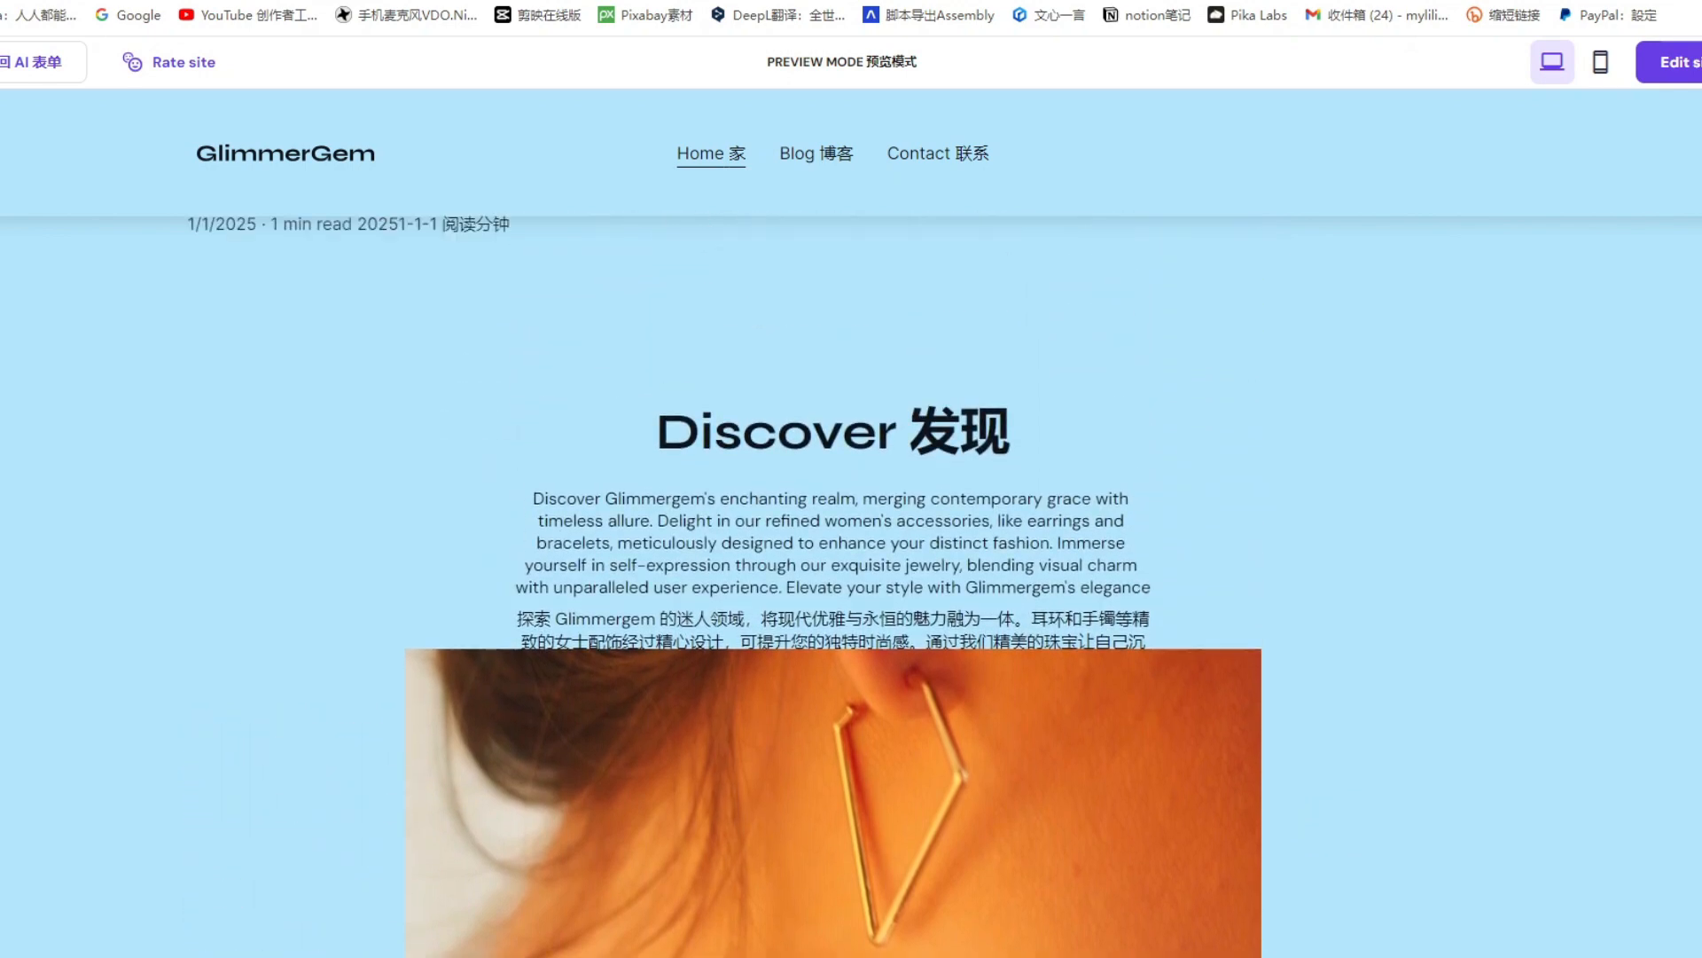
{"action": "scroll", "coordinate": [851, 585], "scroll_direction": "up", "scroll_amount": 6}
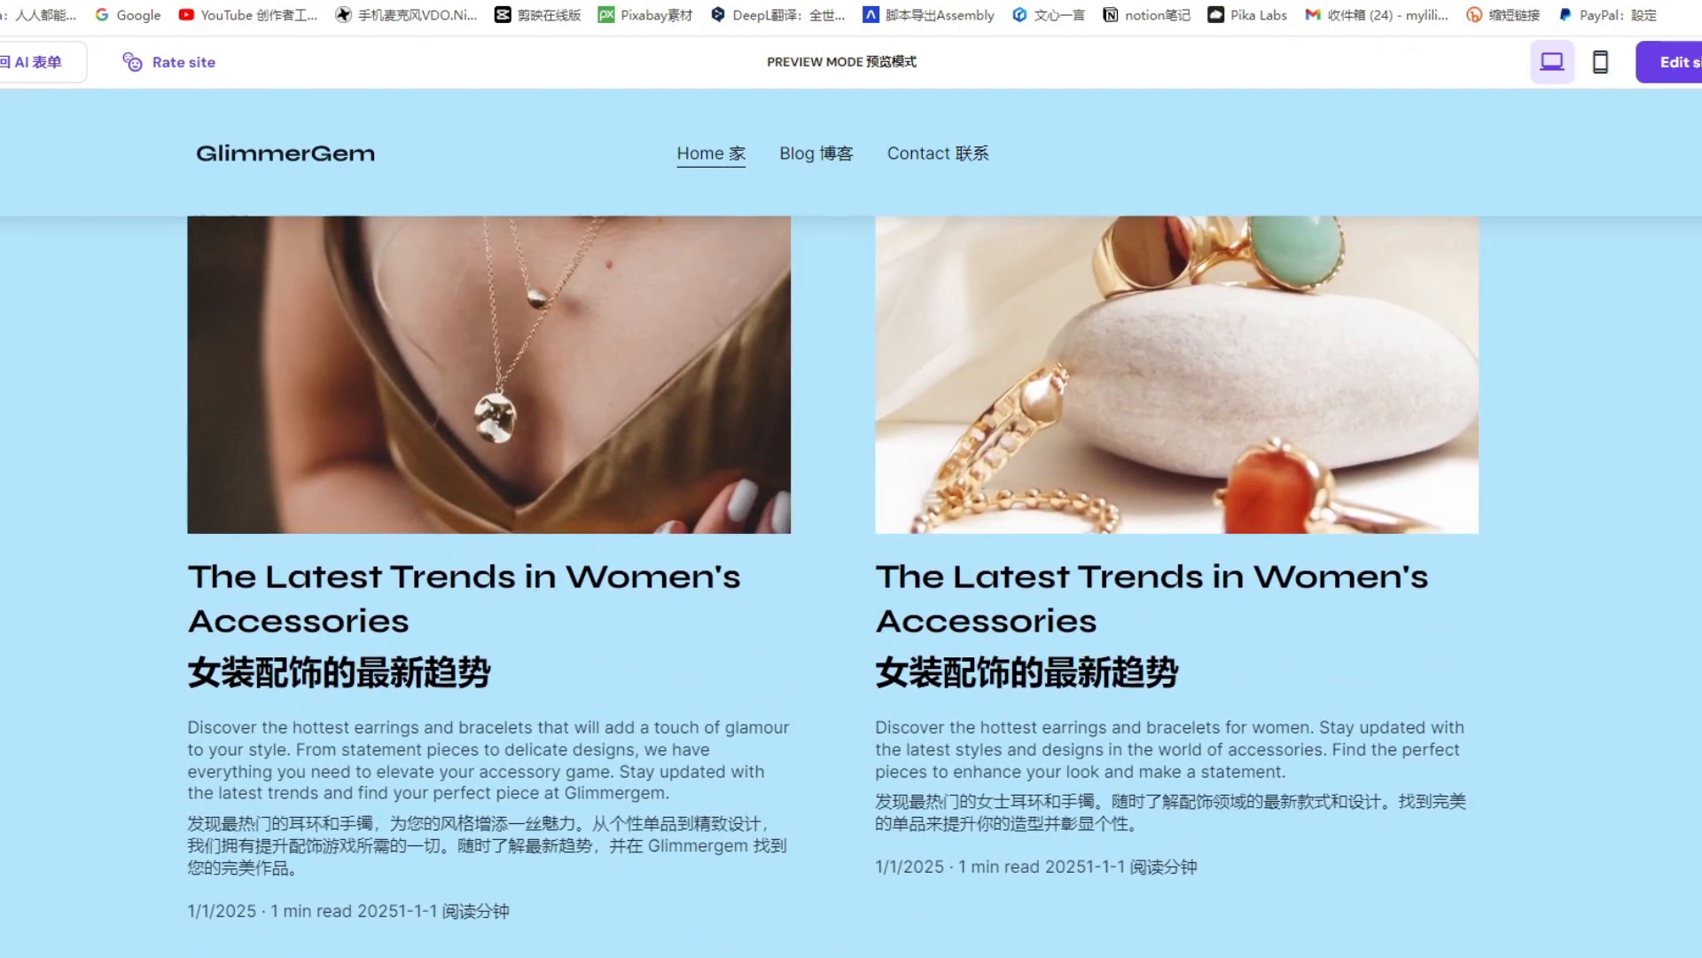
{"action": "scroll", "coordinate": [852, 585], "scroll_direction": "up", "scroll_amount": 7}
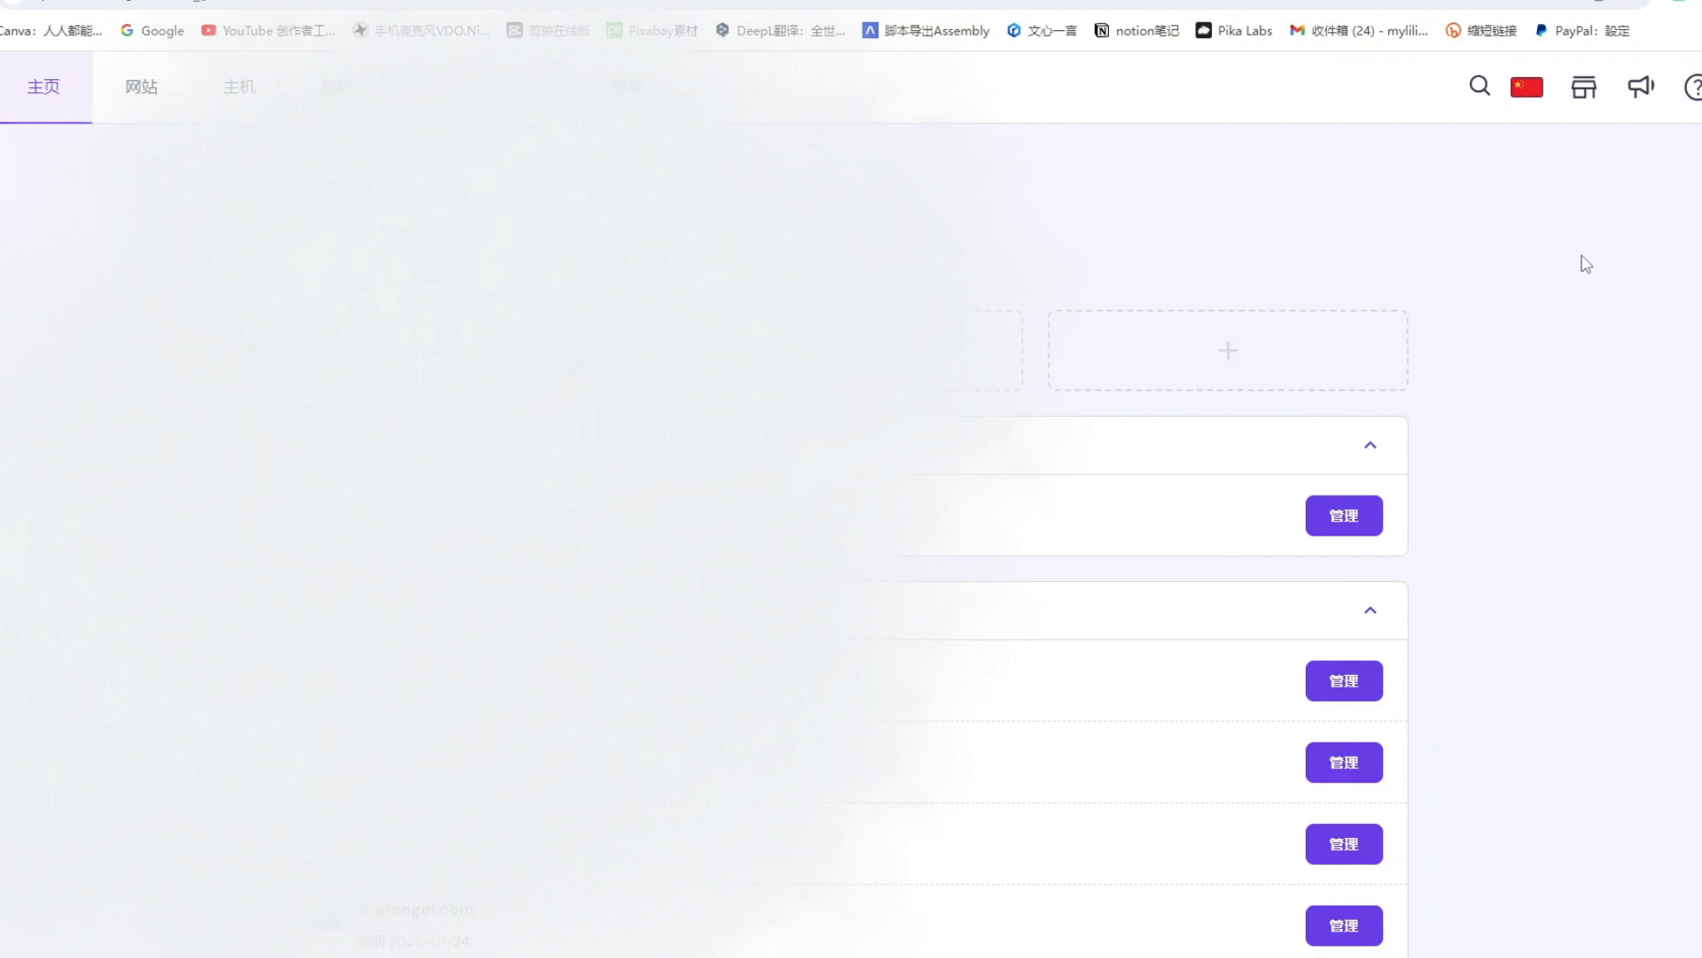
Switch the Hostinger dashboard language to English and translate the page into Simplified Chinese with the 沉浸式翻译 extension
{"action": "left_click", "coordinate": [1527, 93]}
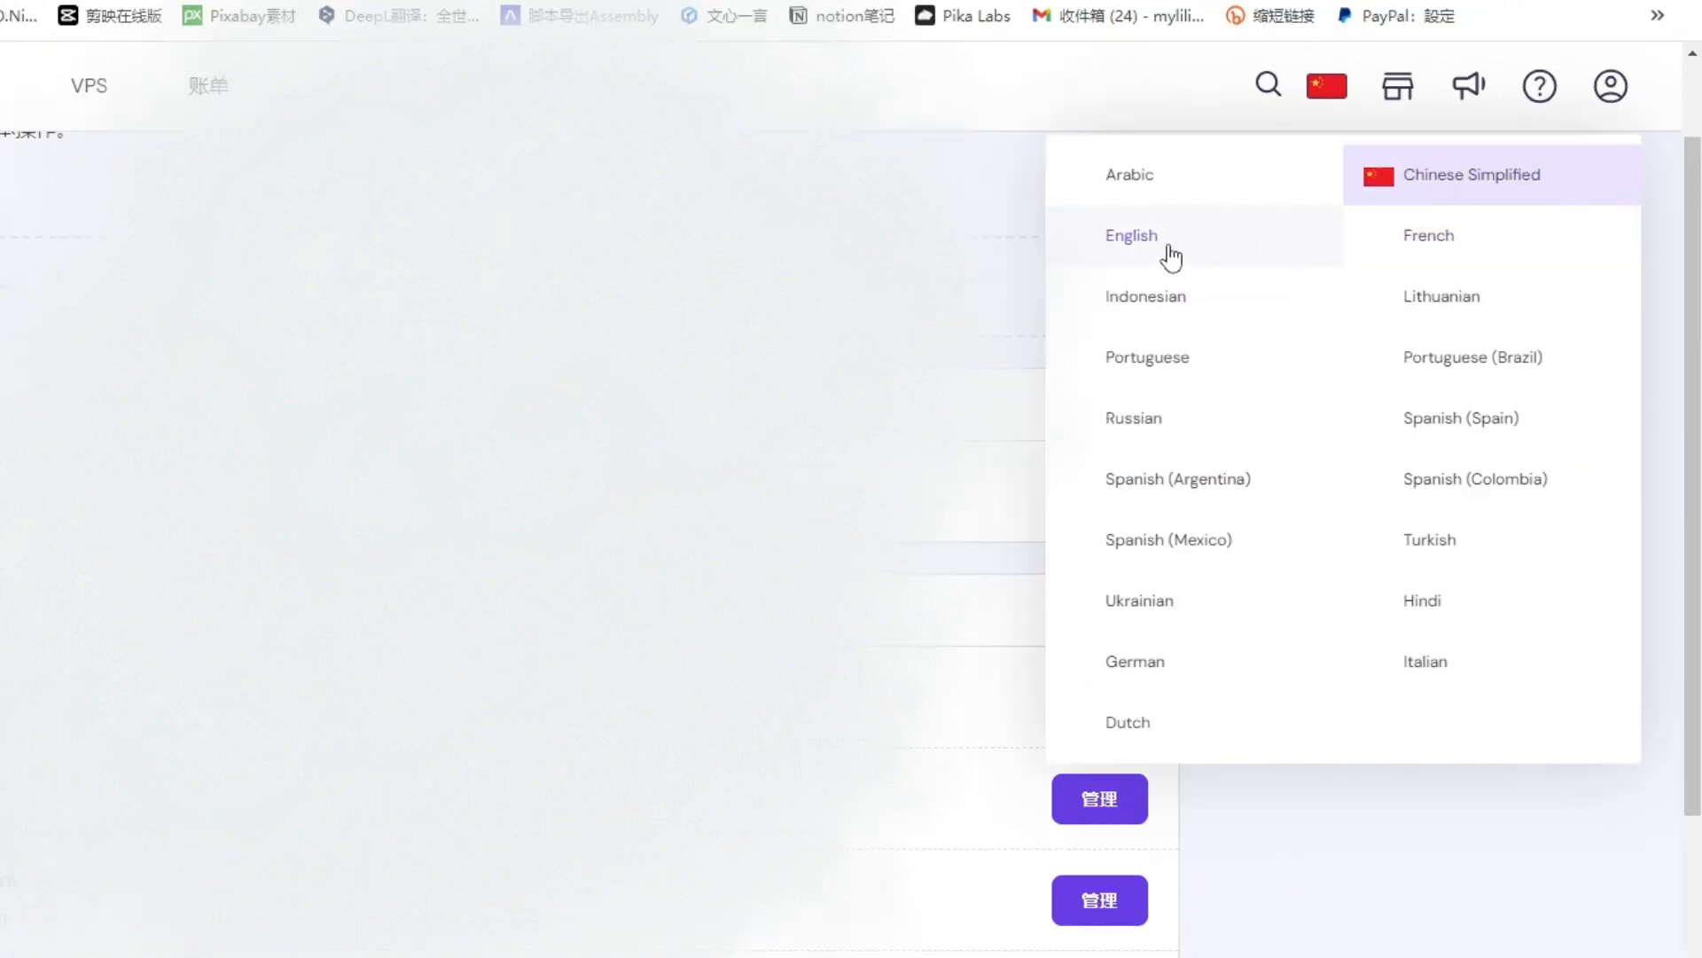
{"action": "left_click", "coordinate": [1279, 196]}
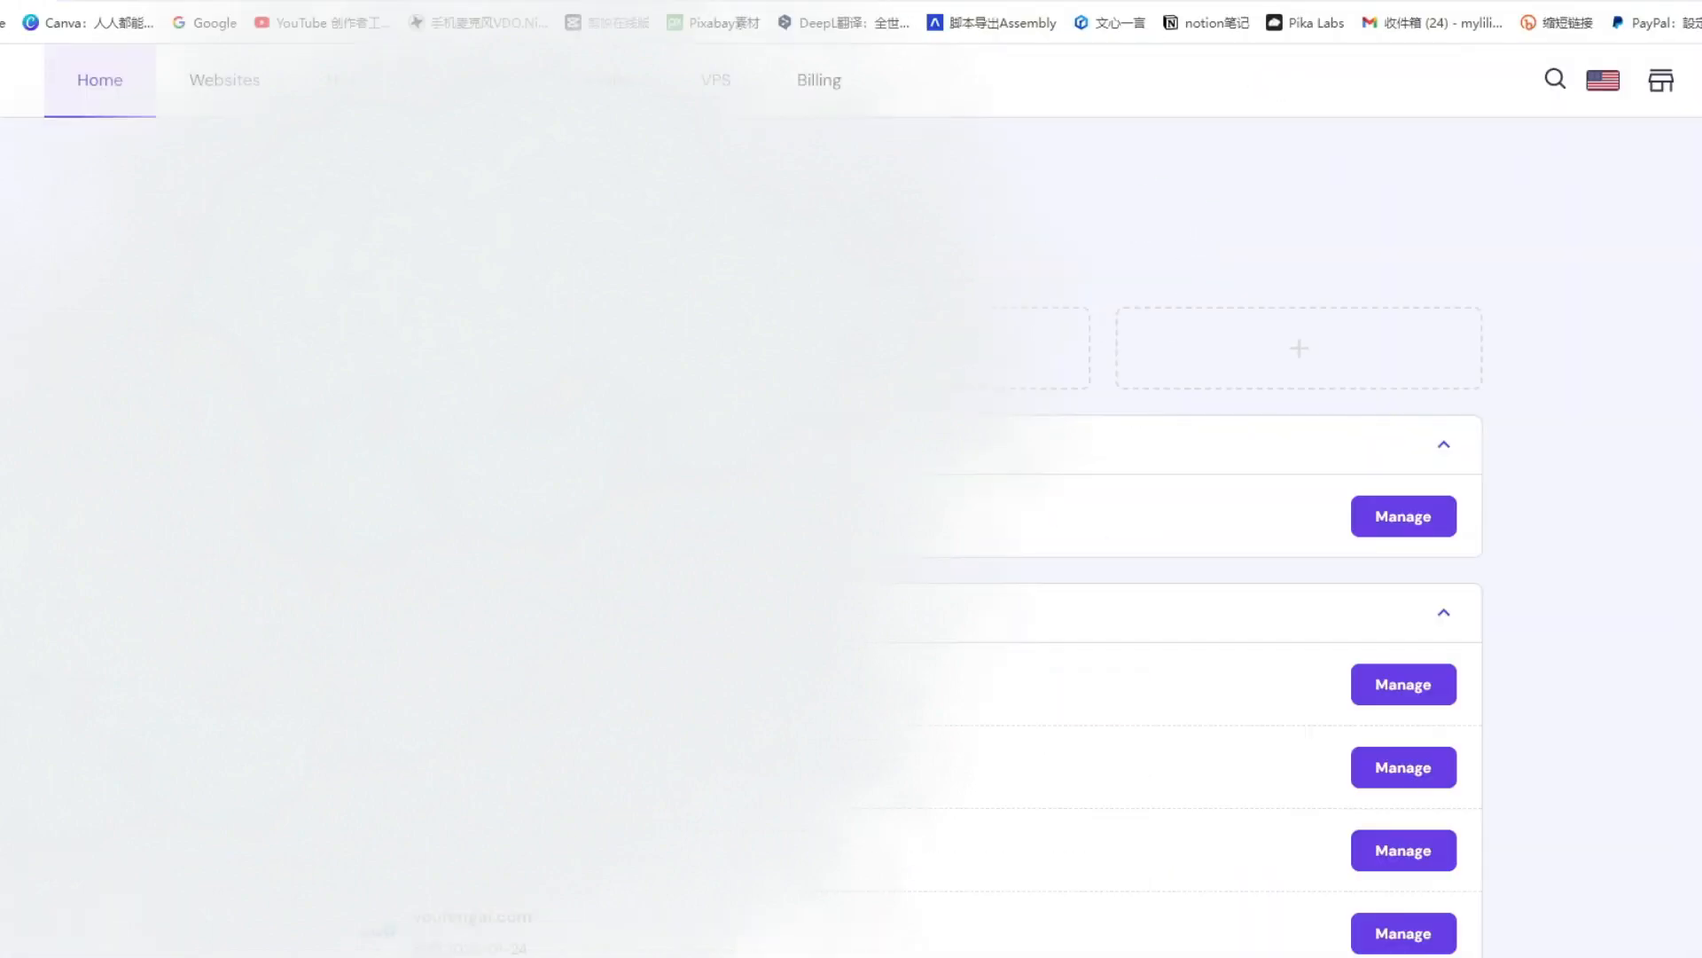
{"action": "left_click", "coordinate": [1699, 2]}
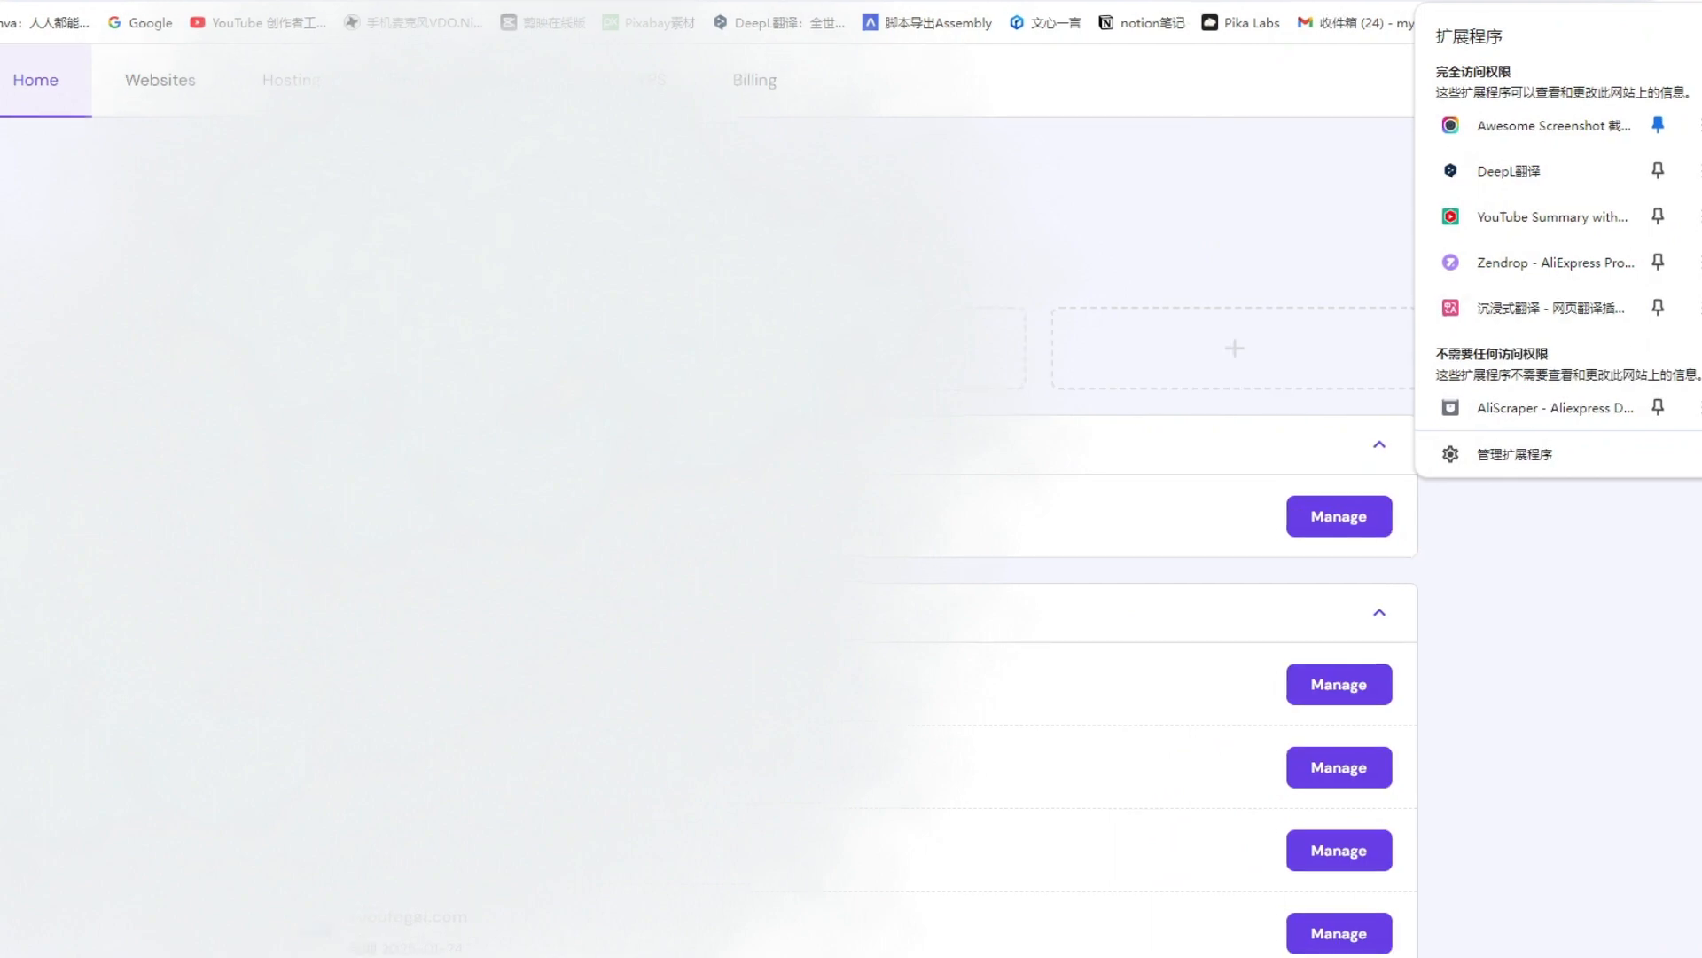
{"action": "left_click", "coordinate": [1571, 310]}
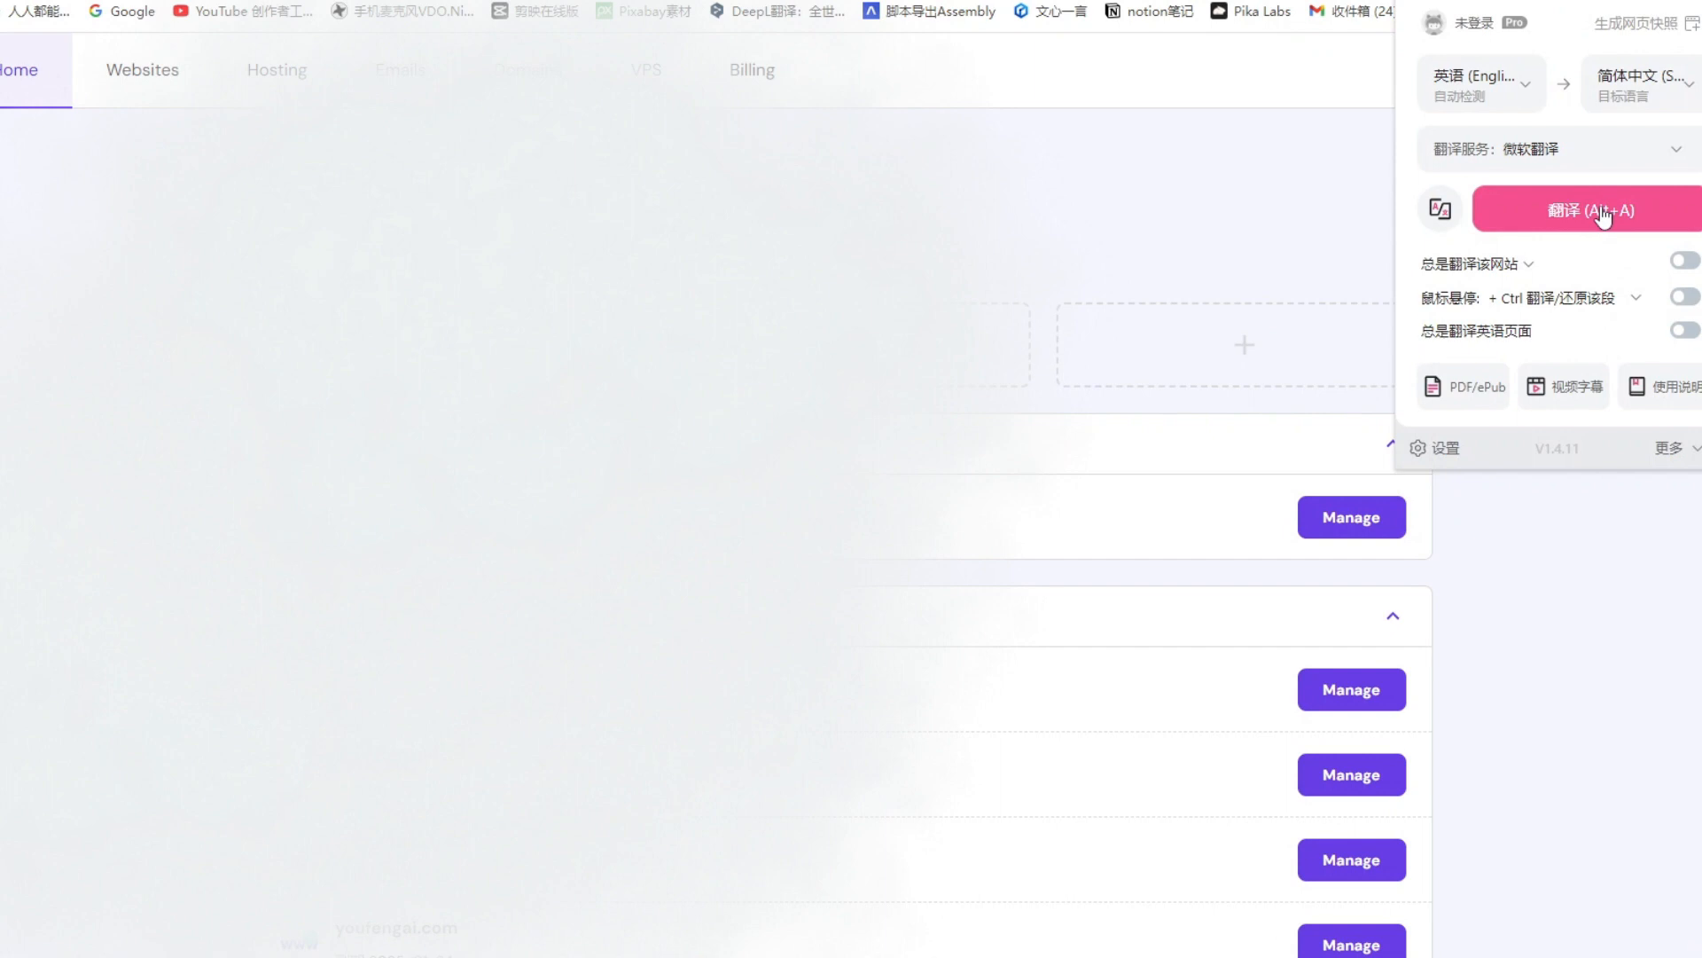
{"action": "left_click", "coordinate": [1603, 215]}
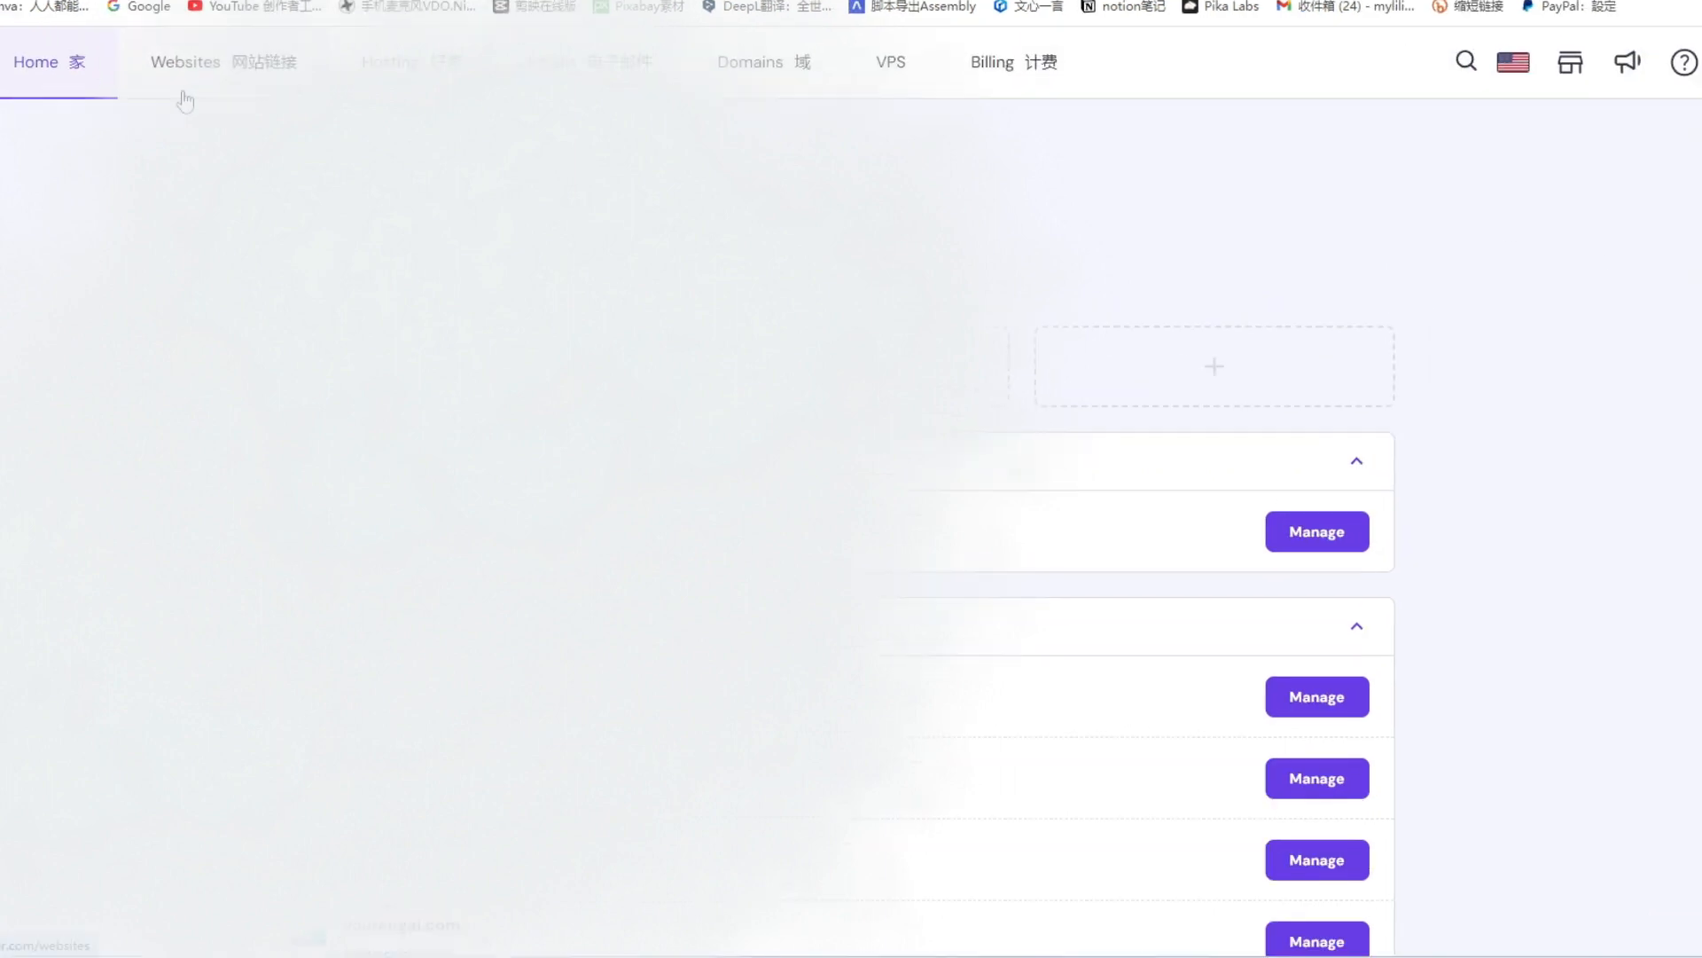
Add a new website with Hostinger Website Builder and start creating it with AI
{"action": "left_click", "coordinate": [260, 86]}
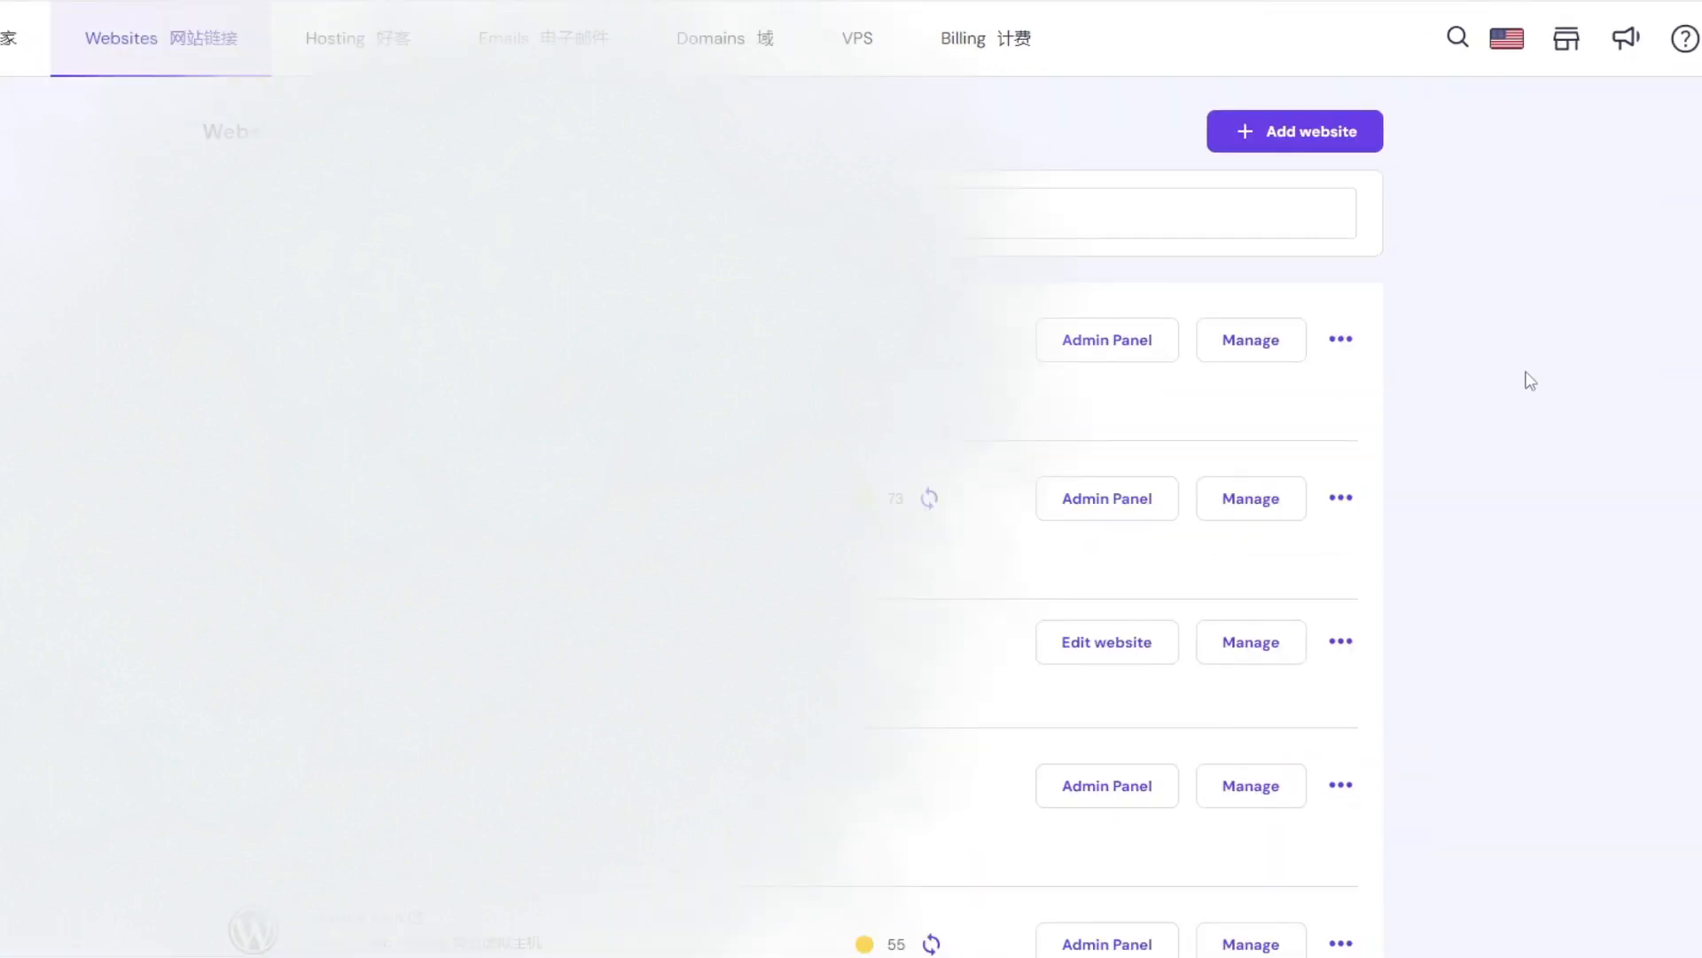
{"action": "left_click", "coordinate": [1294, 132]}
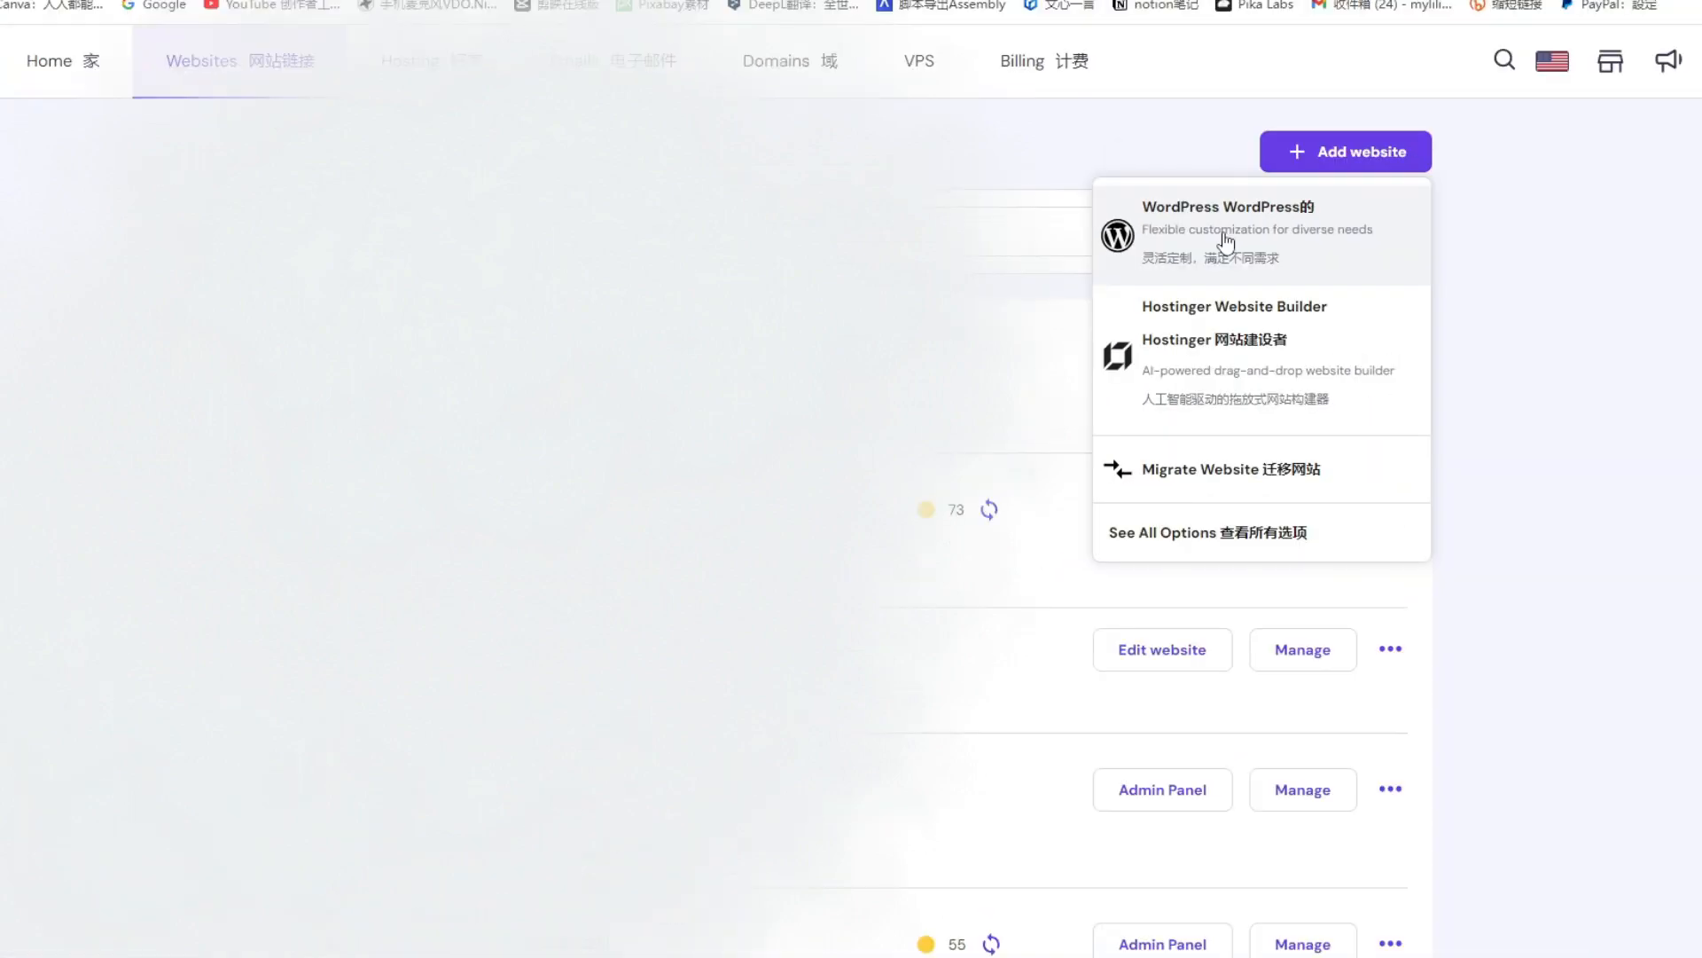
{"action": "left_click", "coordinate": [1223, 369]}
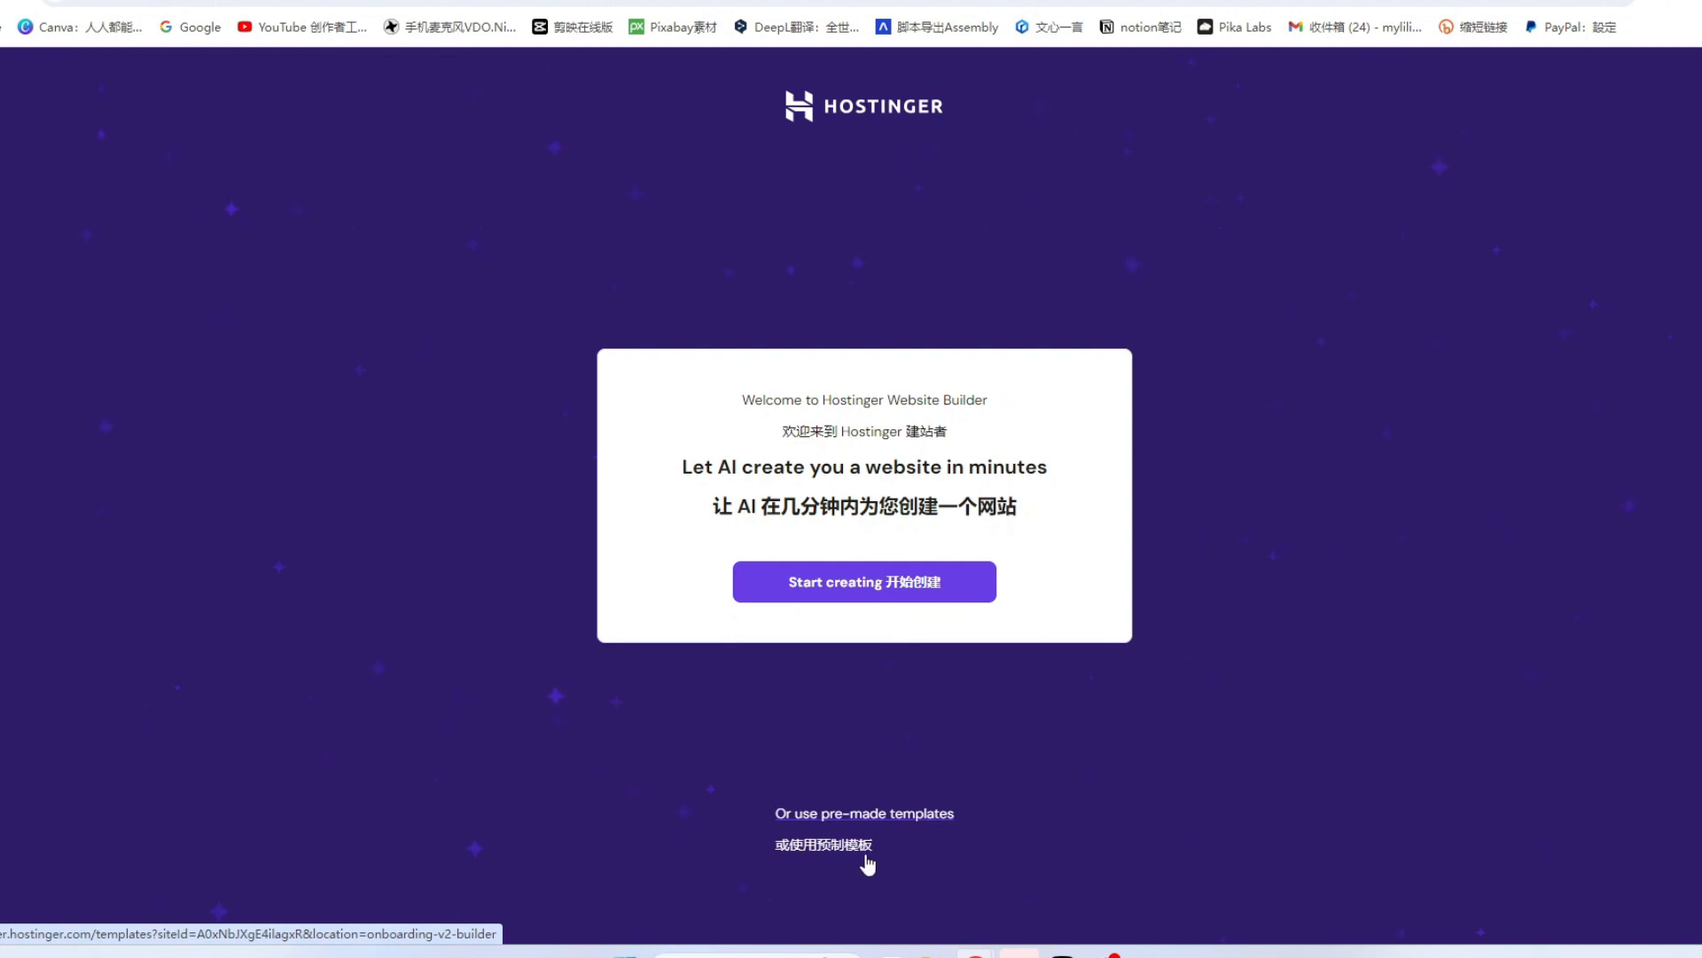
{"action": "left_click", "coordinate": [921, 590]}
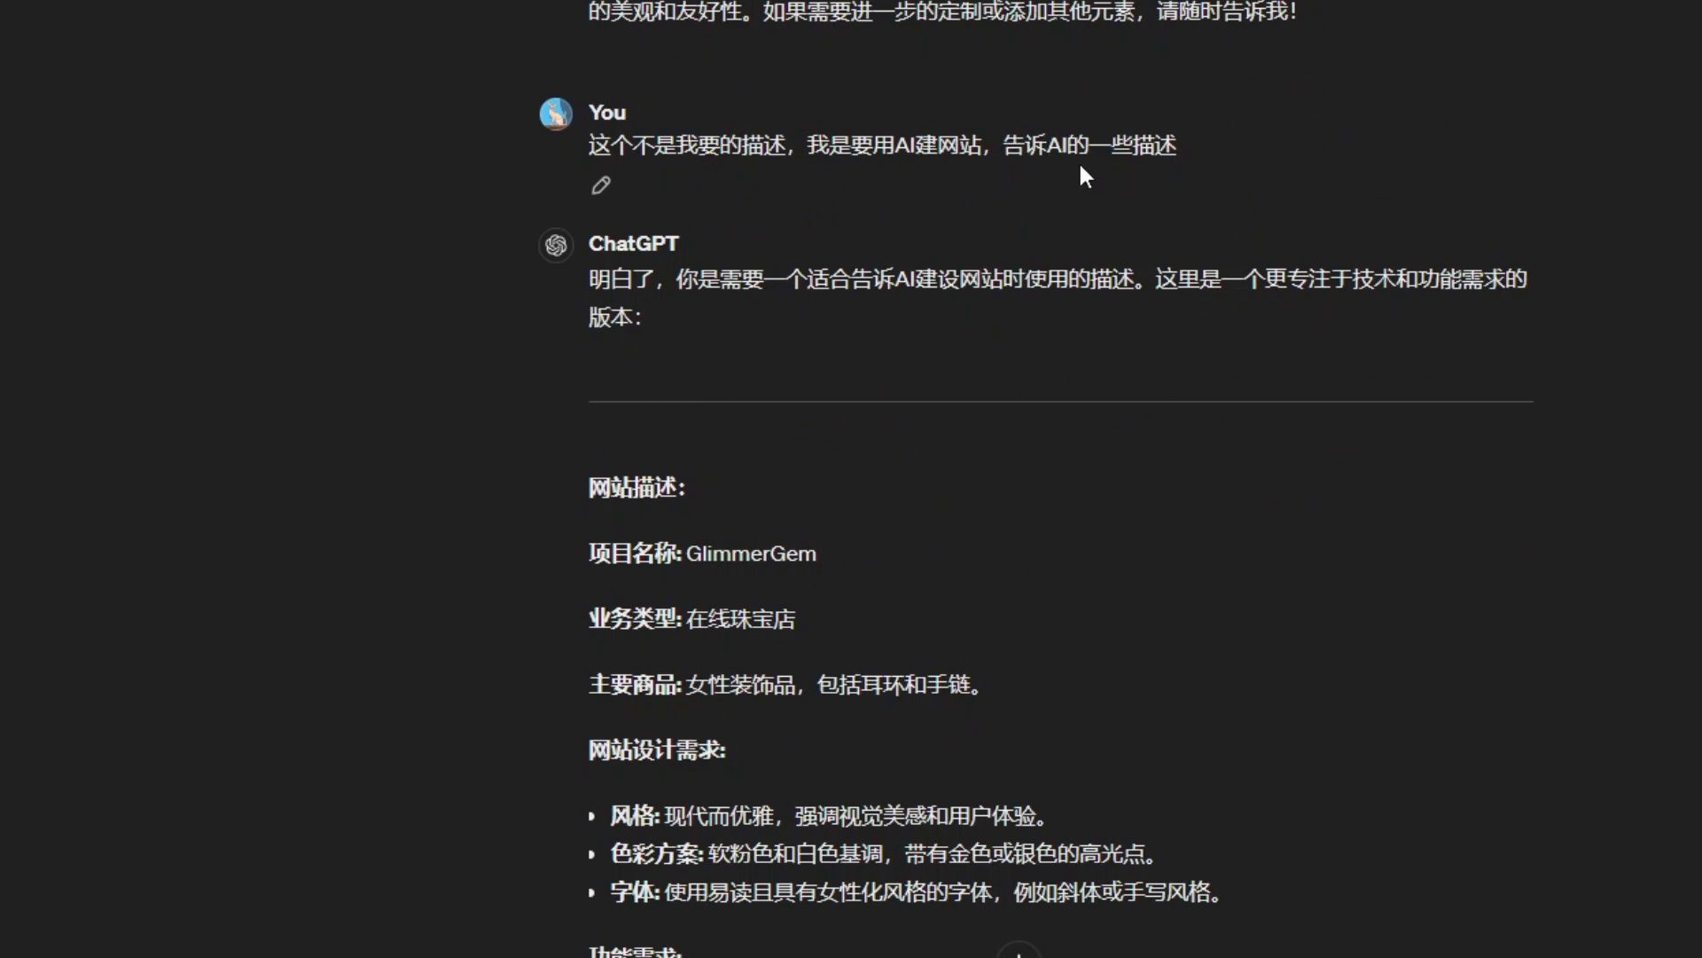
Read through ChatGPT's GlimmerGem website description, covering the design, functional, social media and security requirements
{"action": "scroll", "coordinate": [865, 232], "scroll_direction": "down", "scroll_amount": 3}
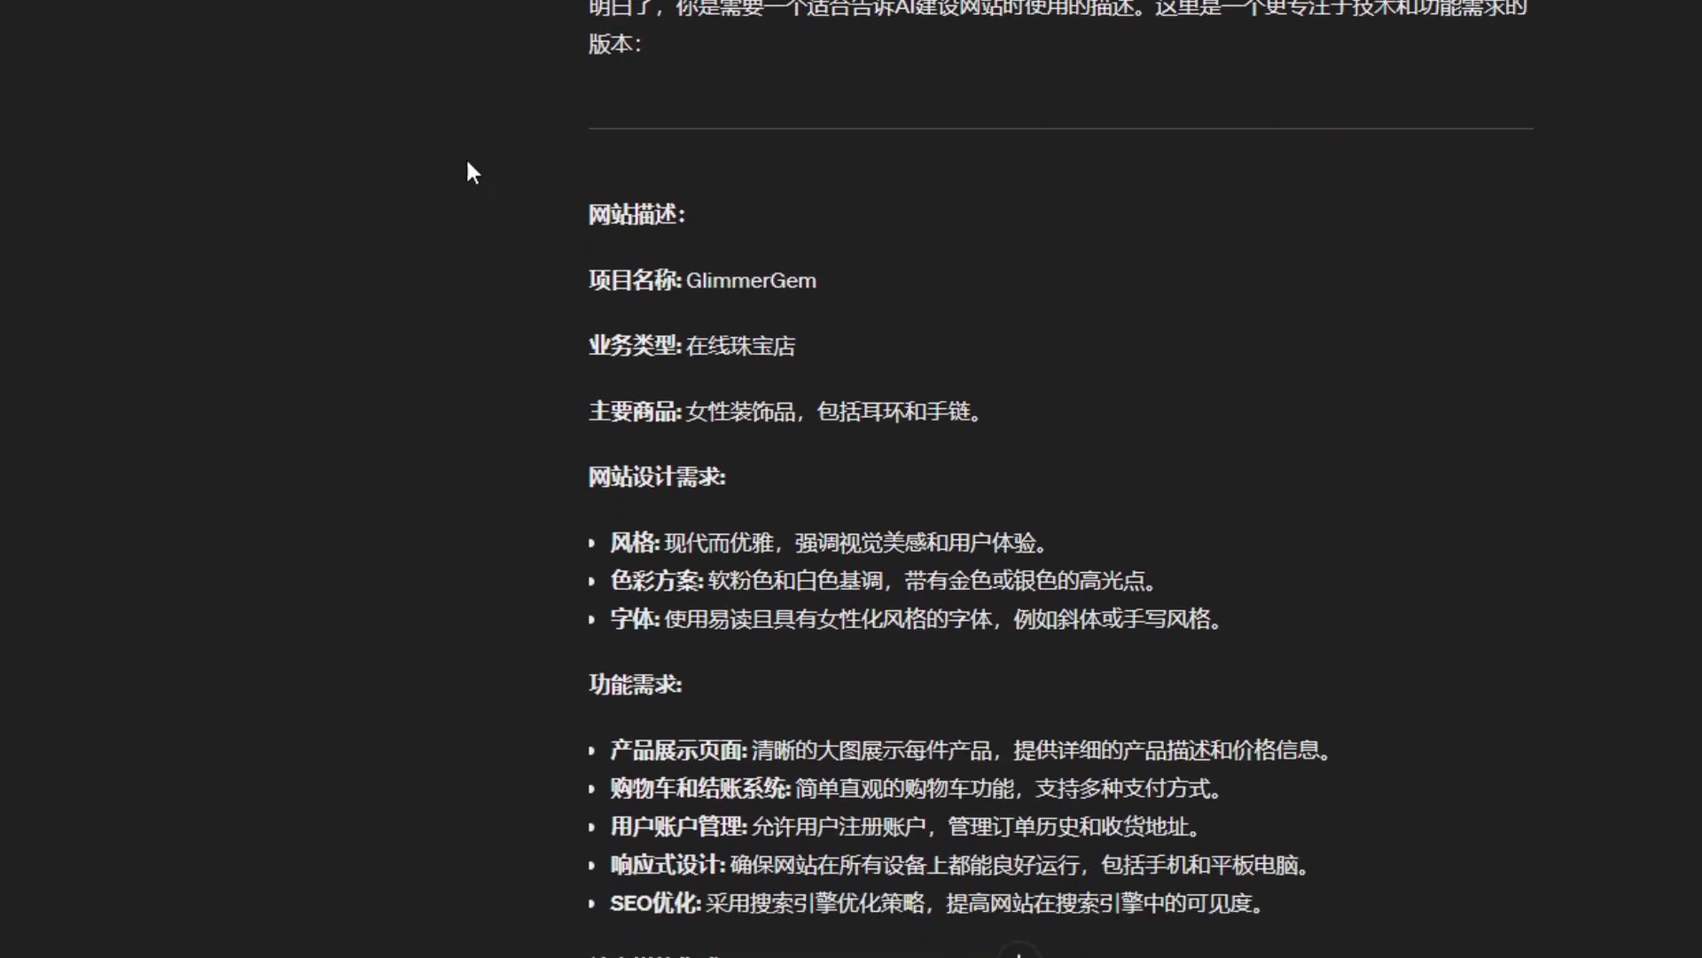
{"action": "scroll", "coordinate": [655, 189], "scroll_direction": "down", "scroll_amount": 2}
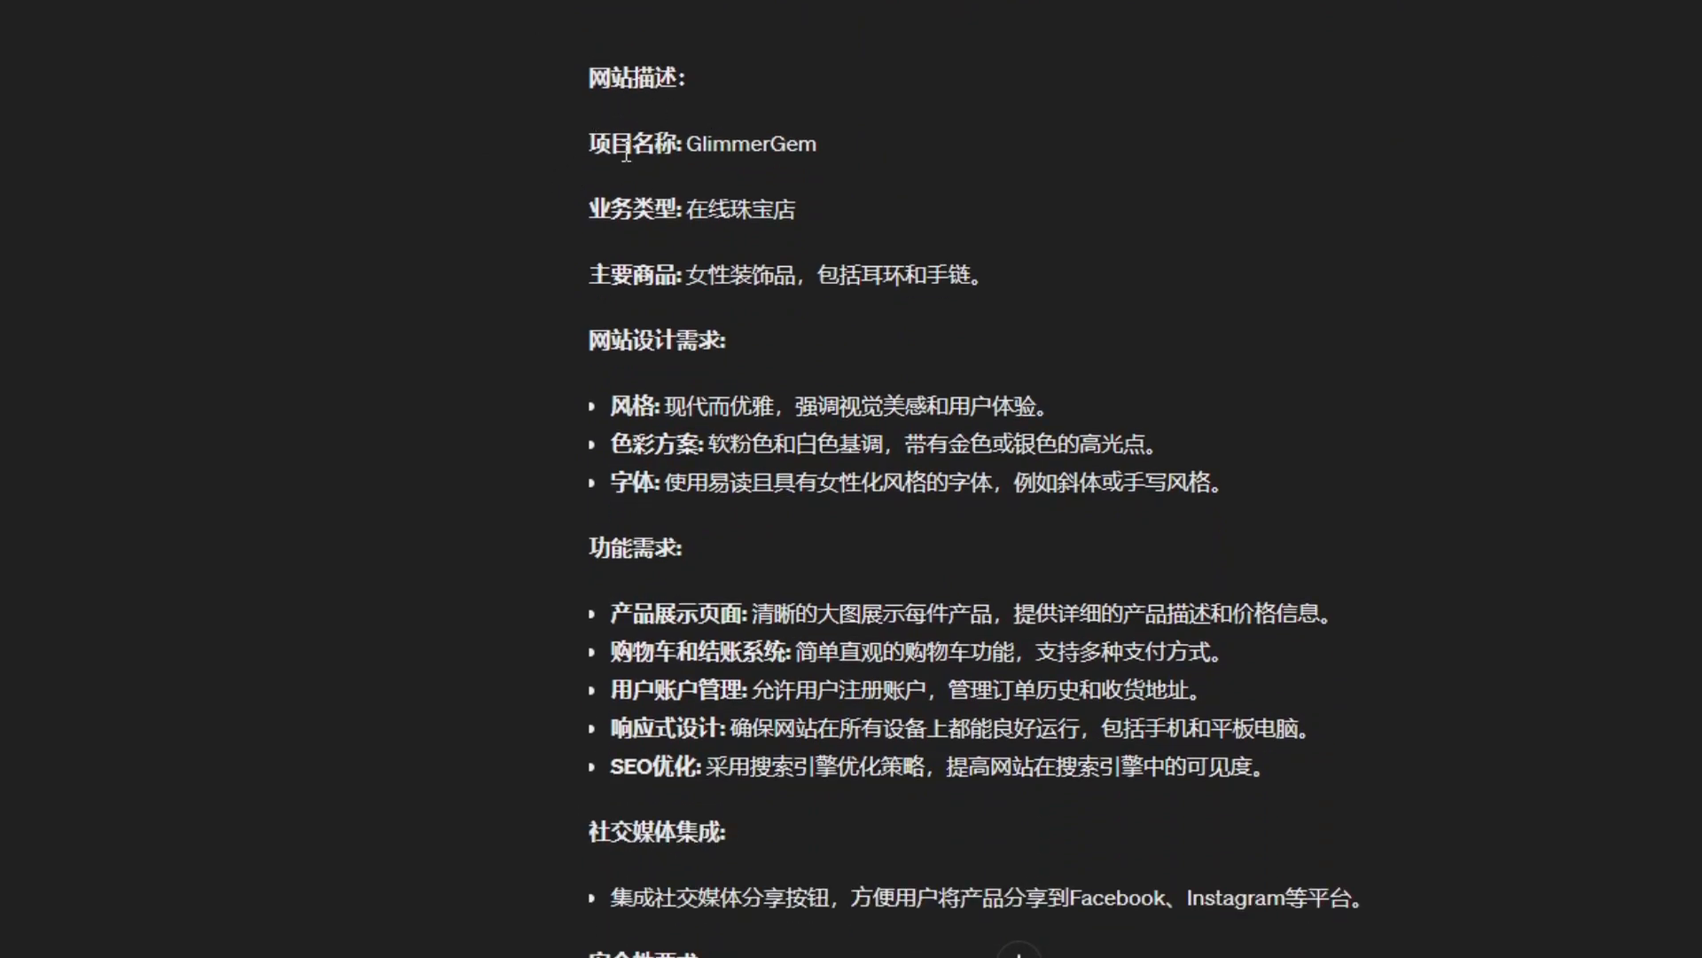
{"action": "scroll", "coordinate": [638, 199], "scroll_direction": "down", "scroll_amount": 2}
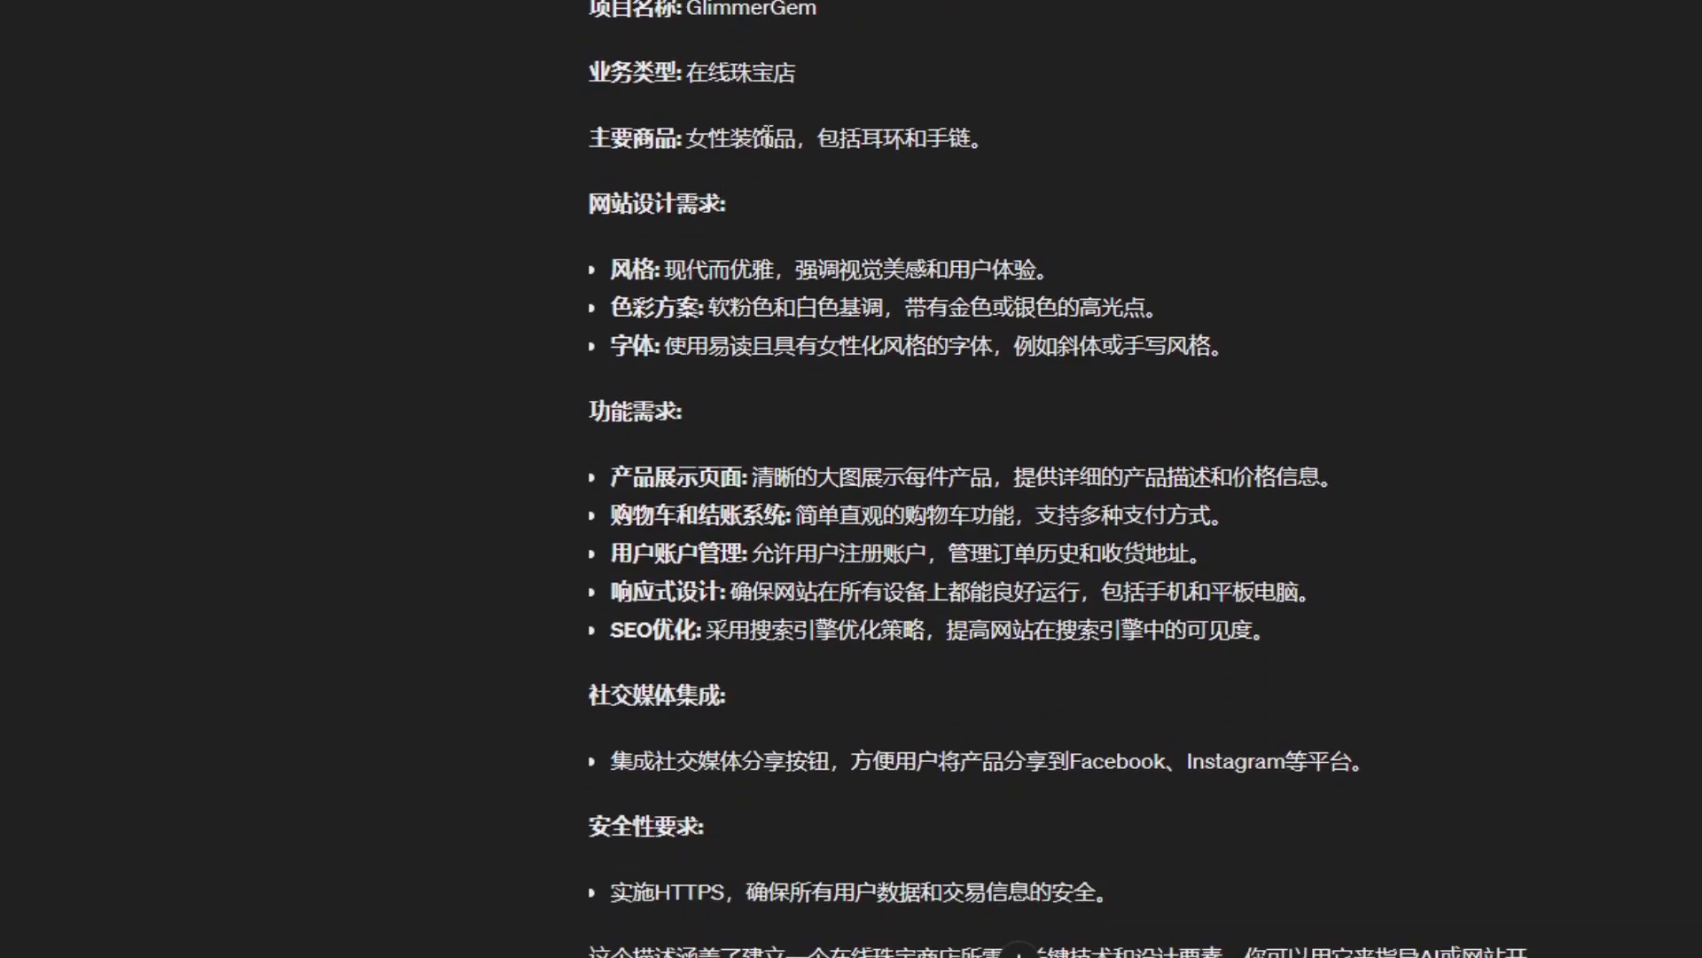
{"action": "scroll", "coordinate": [762, 146], "scroll_direction": "down", "scroll_amount": 2}
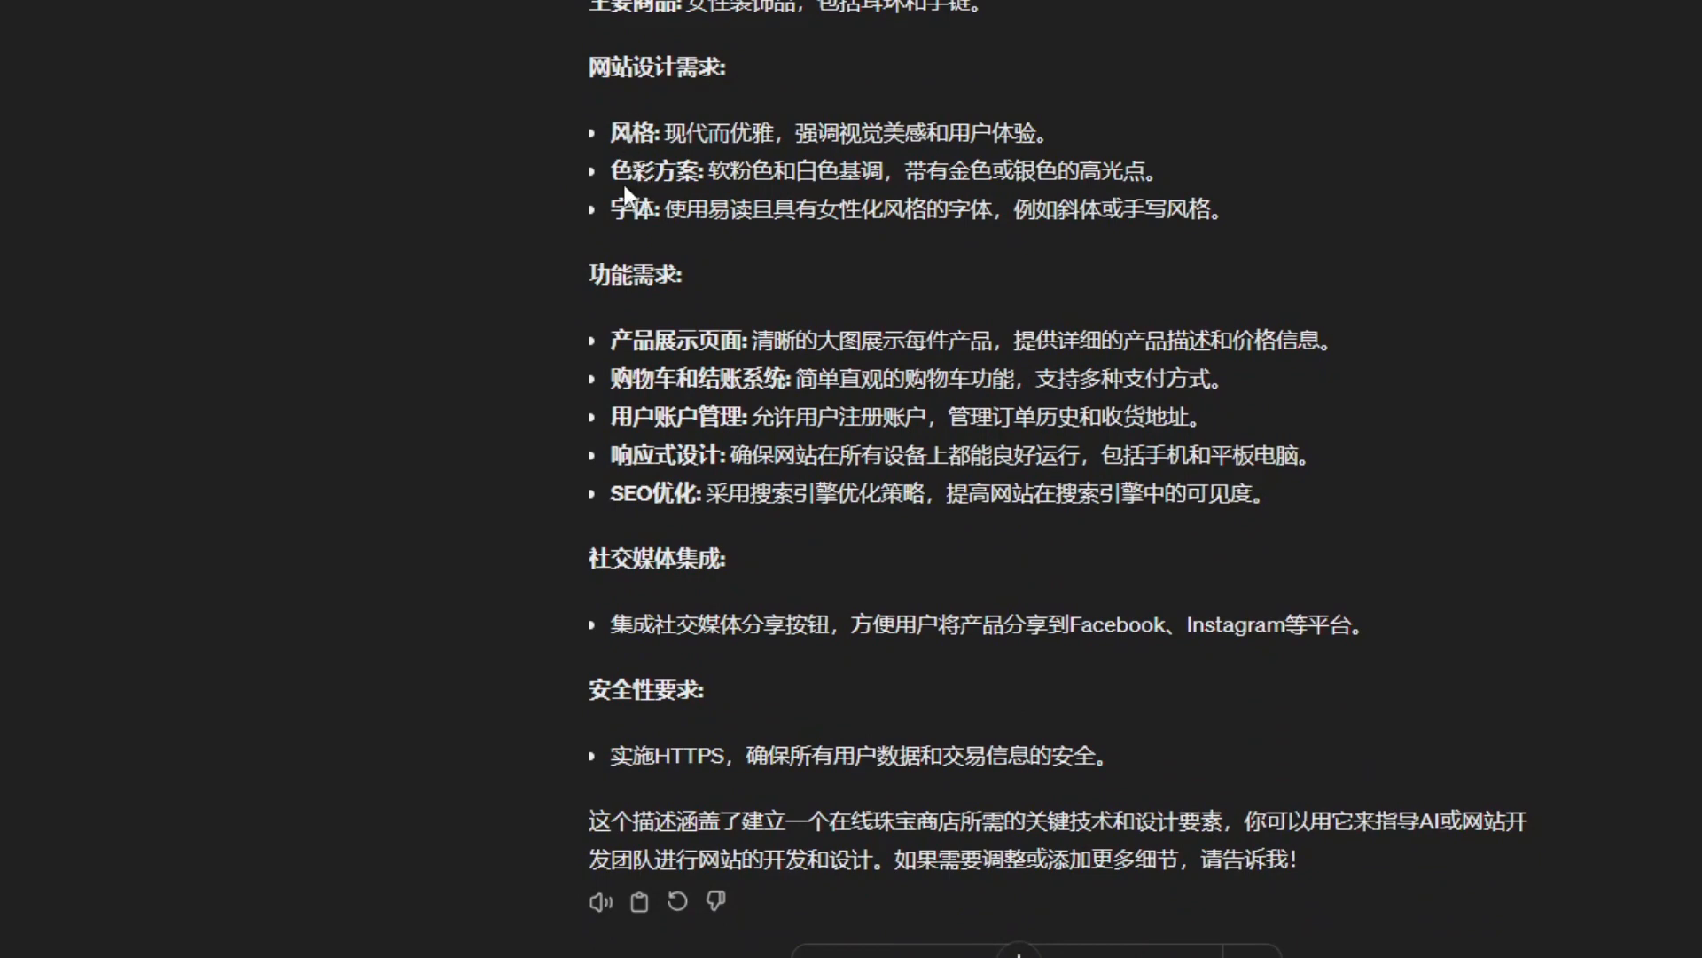
{"action": "scroll", "coordinate": [638, 213], "scroll_direction": "down", "scroll_amount": 1}
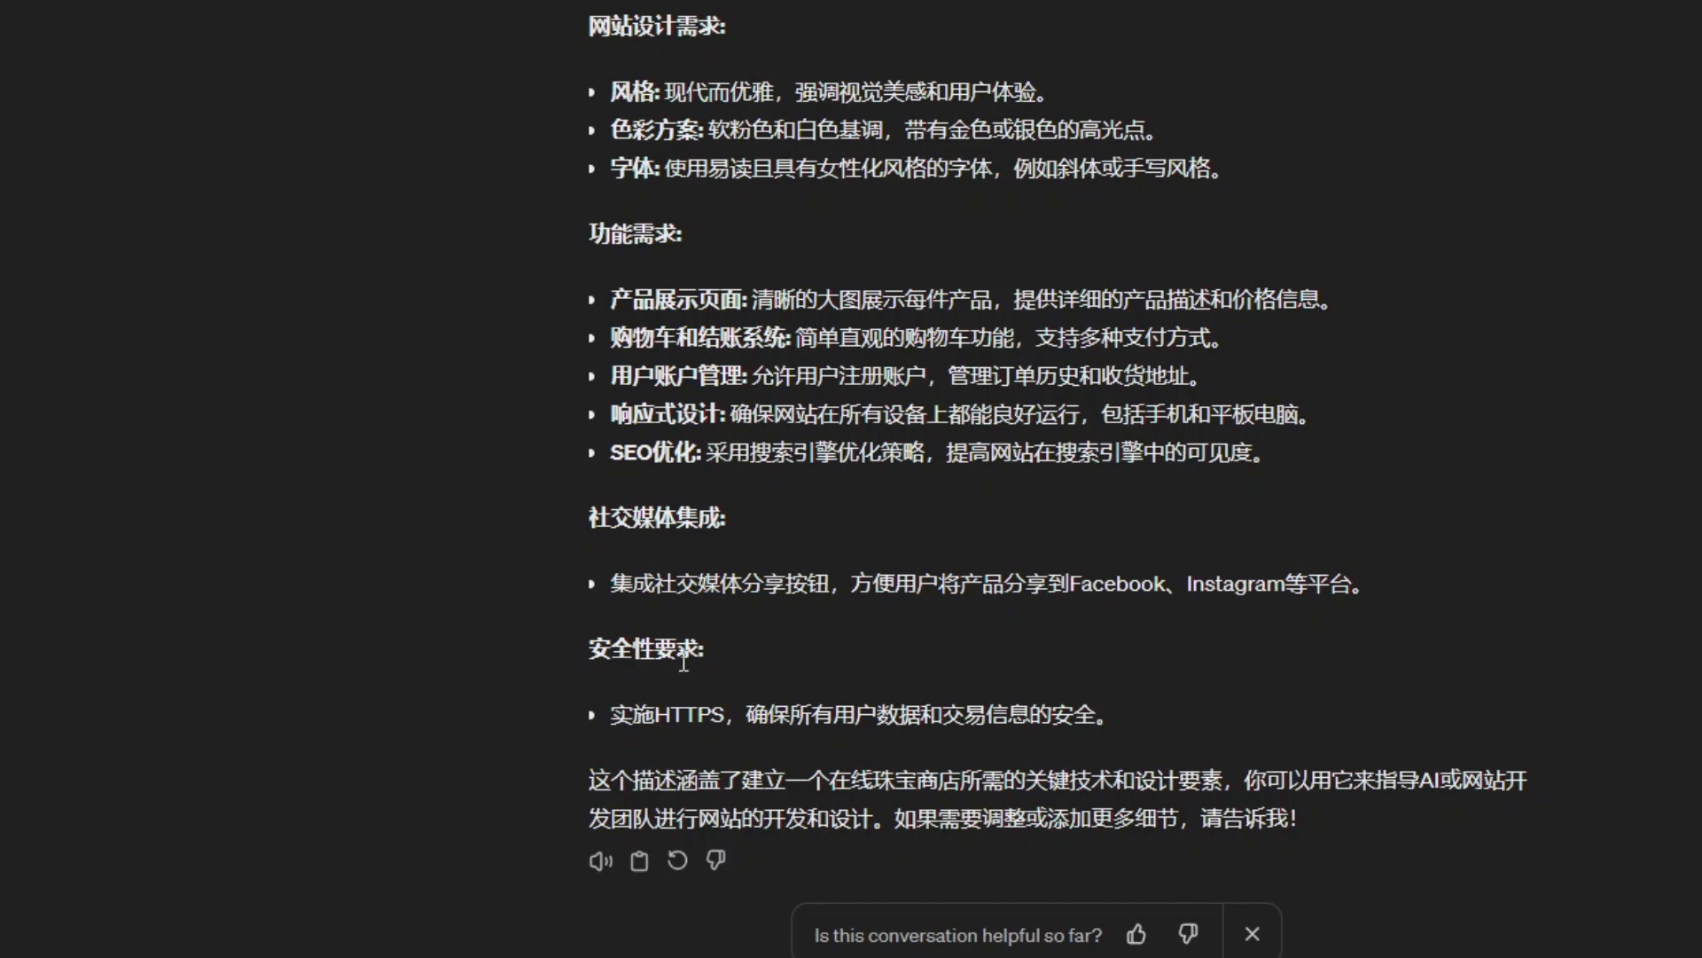
{"action": "scroll", "coordinate": [736, 715], "scroll_direction": "up", "scroll_amount": 5}
{"action": "scroll", "coordinate": [667, 445], "scroll_direction": "down", "scroll_amount": 3}
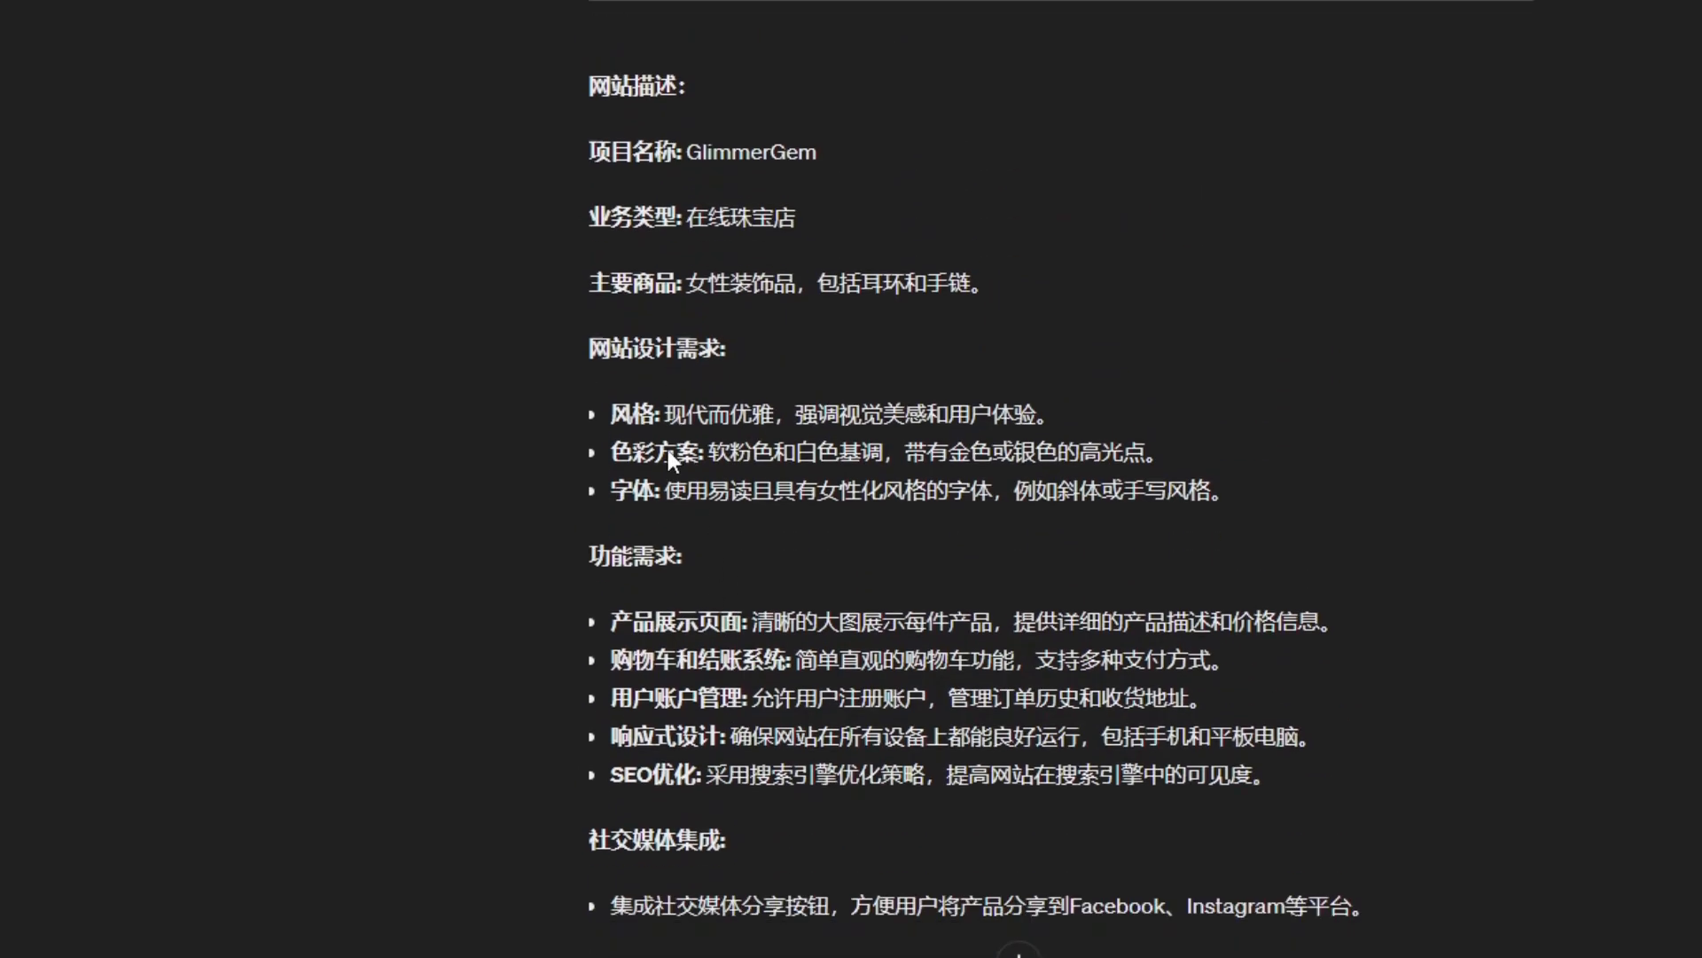
{"action": "scroll", "coordinate": [631, 447], "scroll_direction": "down", "scroll_amount": 4}
{"action": "scroll", "coordinate": [631, 450], "scroll_direction": "up", "scroll_amount": 6}
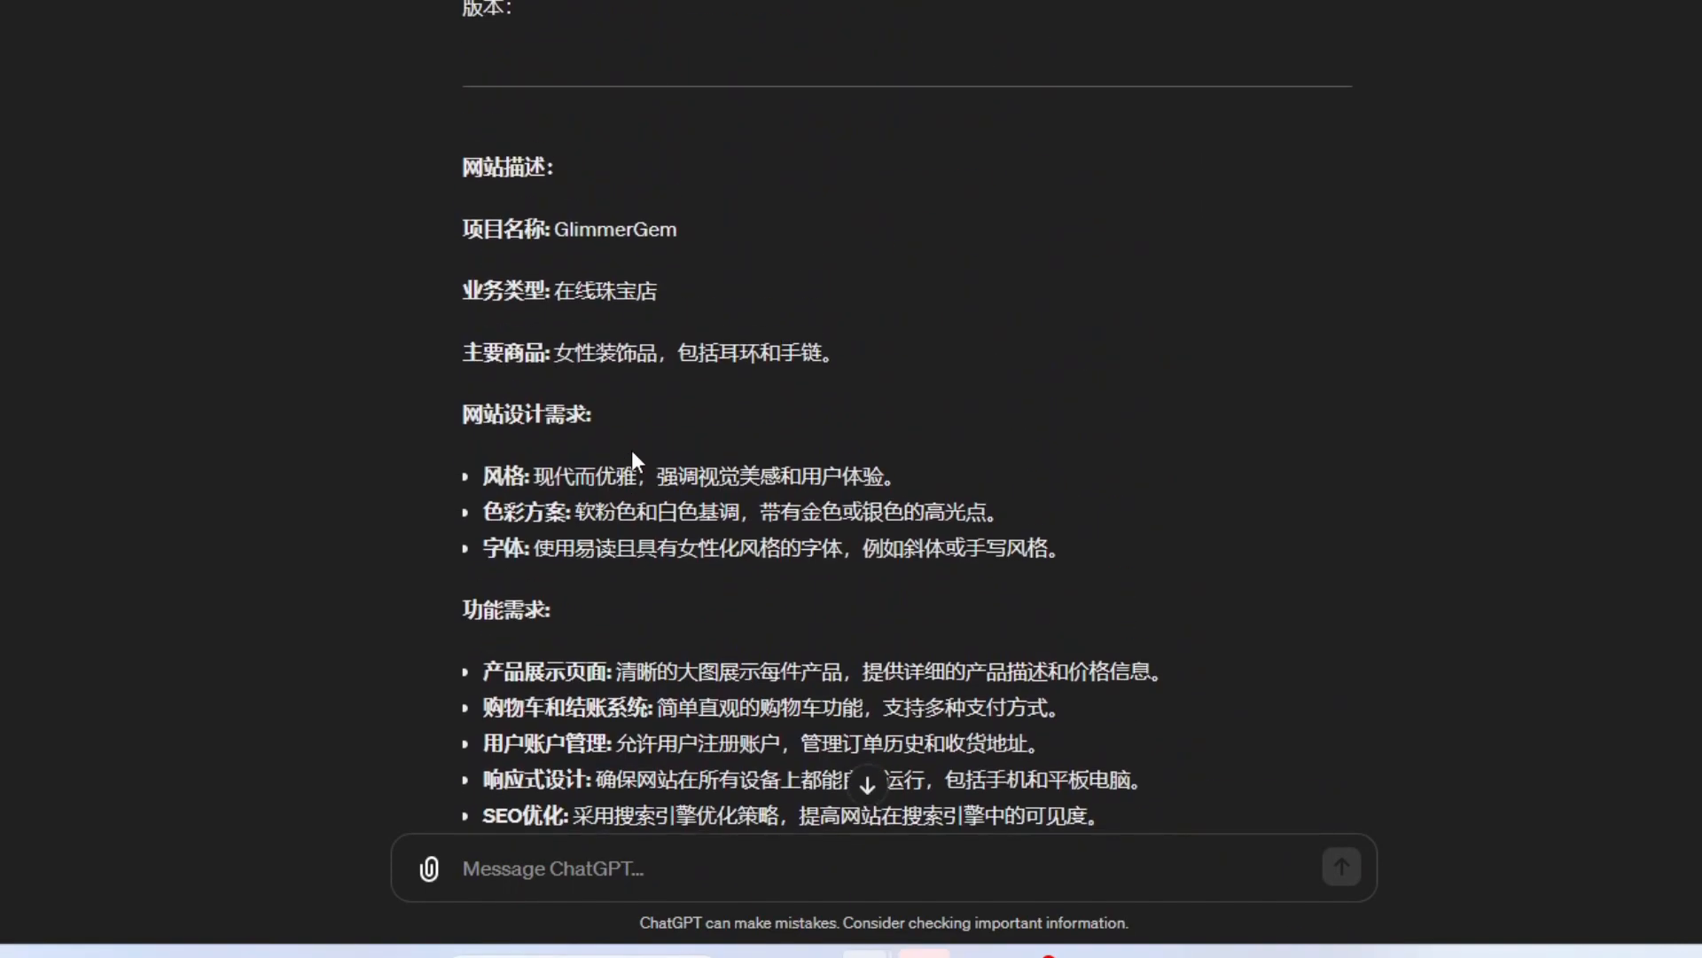
Copy the name GlimmerGem from ChatGPT into the site form as the brand name and choose Online store as the website type
{"action": "scroll", "coordinate": [630, 429], "scroll_direction": "up", "scroll_amount": 8}
{"action": "left_click_drag", "start_coordinate": [545, 156], "coordinate": [670, 156]}
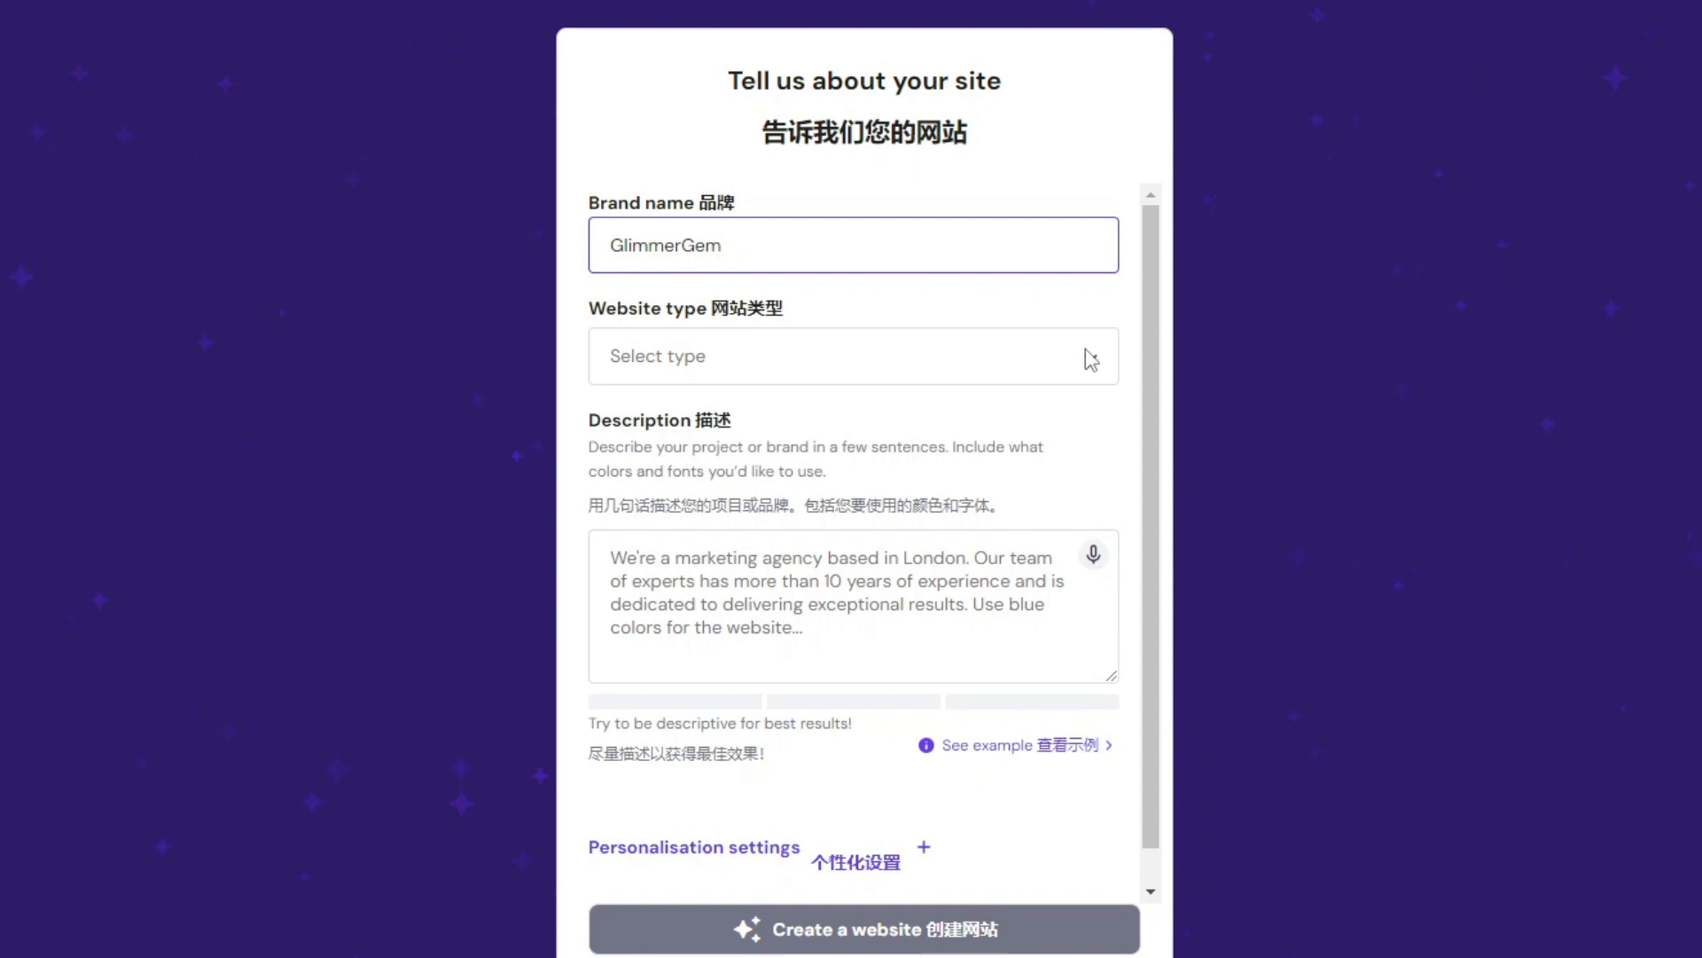
{"action": "left_click", "coordinate": [1091, 357]}
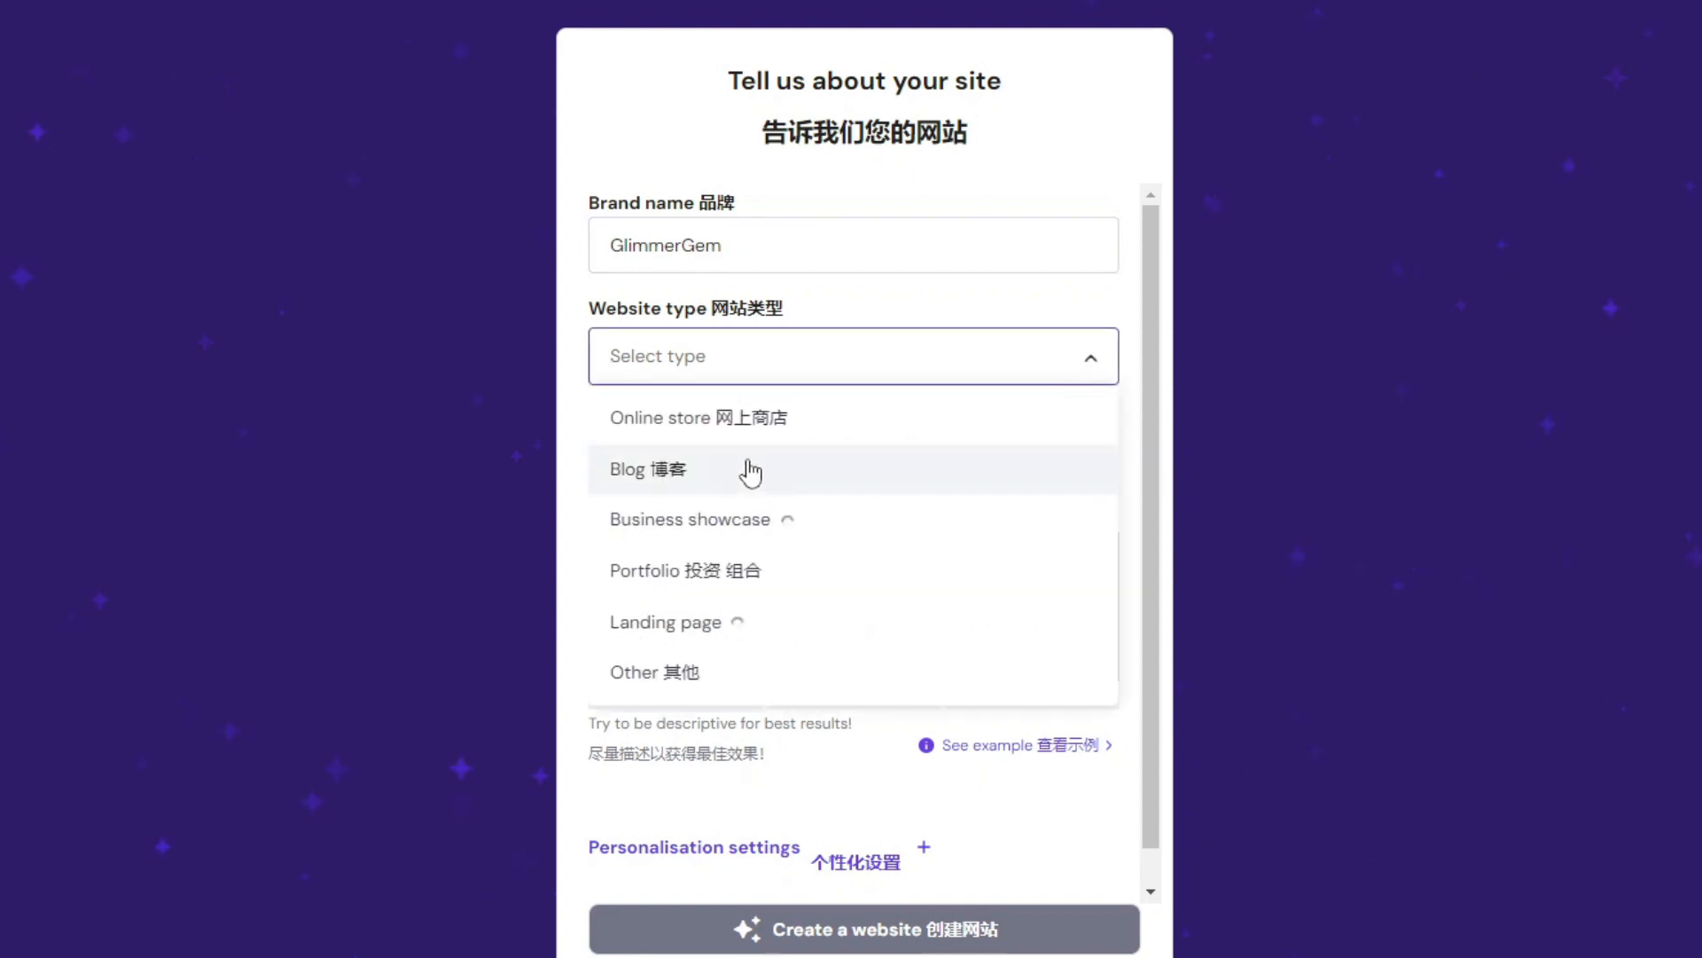
{"action": "left_click", "coordinate": [705, 417]}
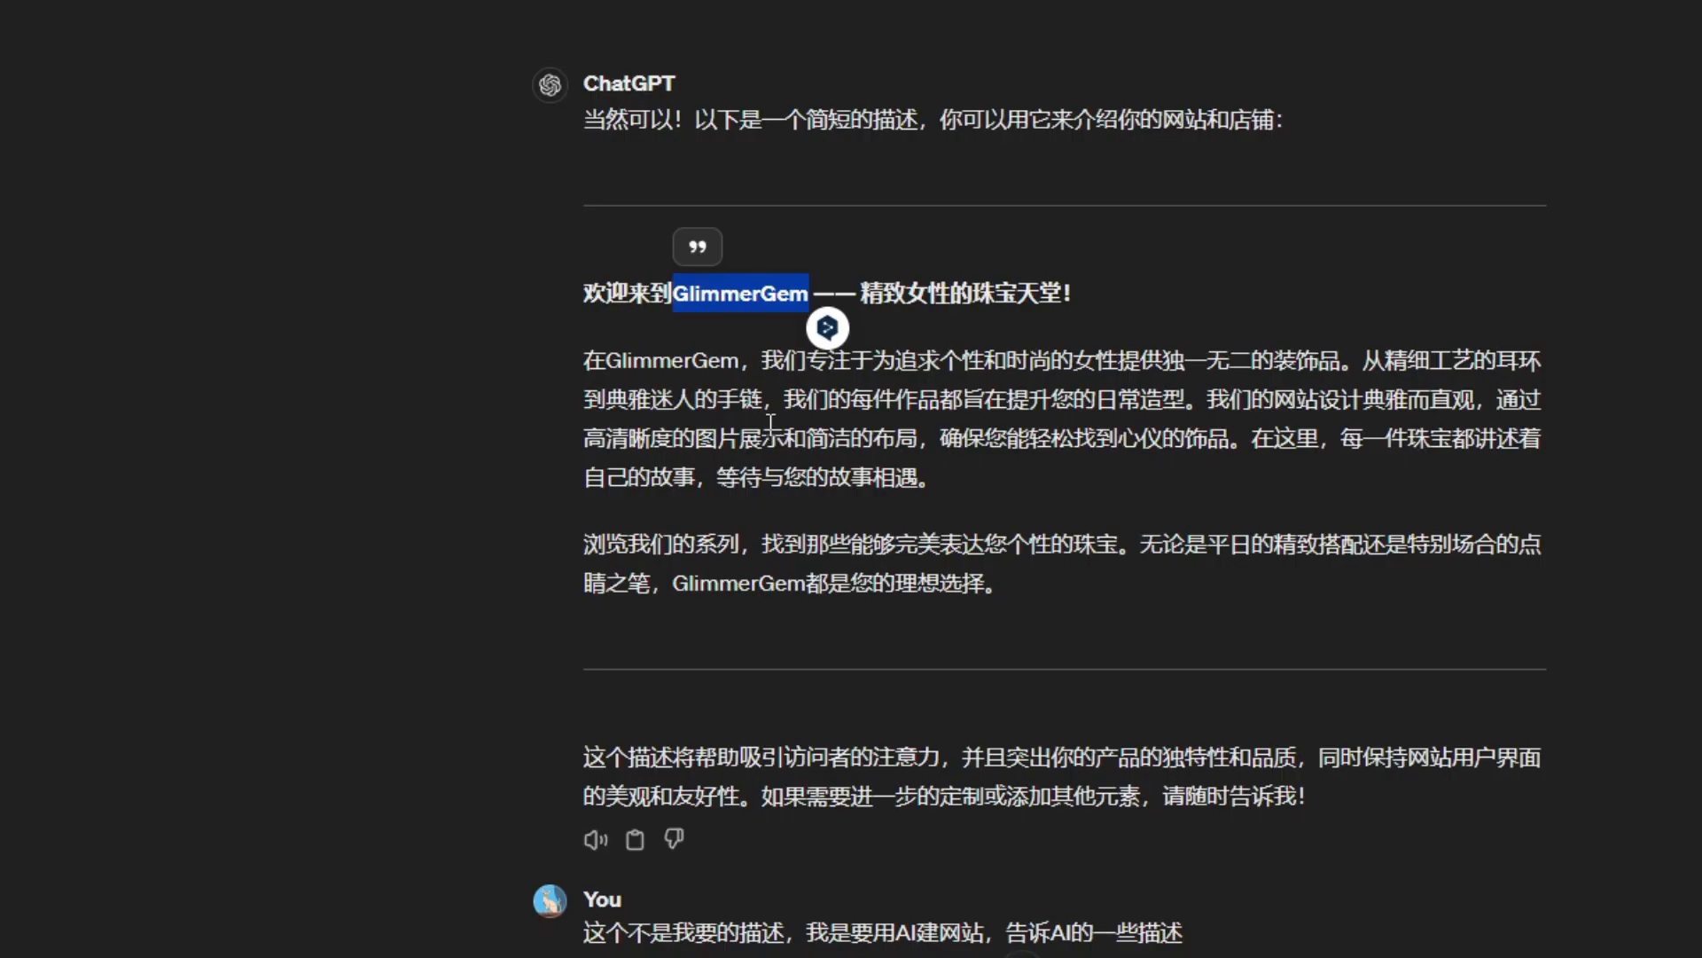
Translate ChatGPT's Chinese website description, starting from the business type, into English with Google Translate and paste it as the site description
{"action": "scroll", "coordinate": [654, 574], "scroll_direction": "down", "scroll_amount": 5}
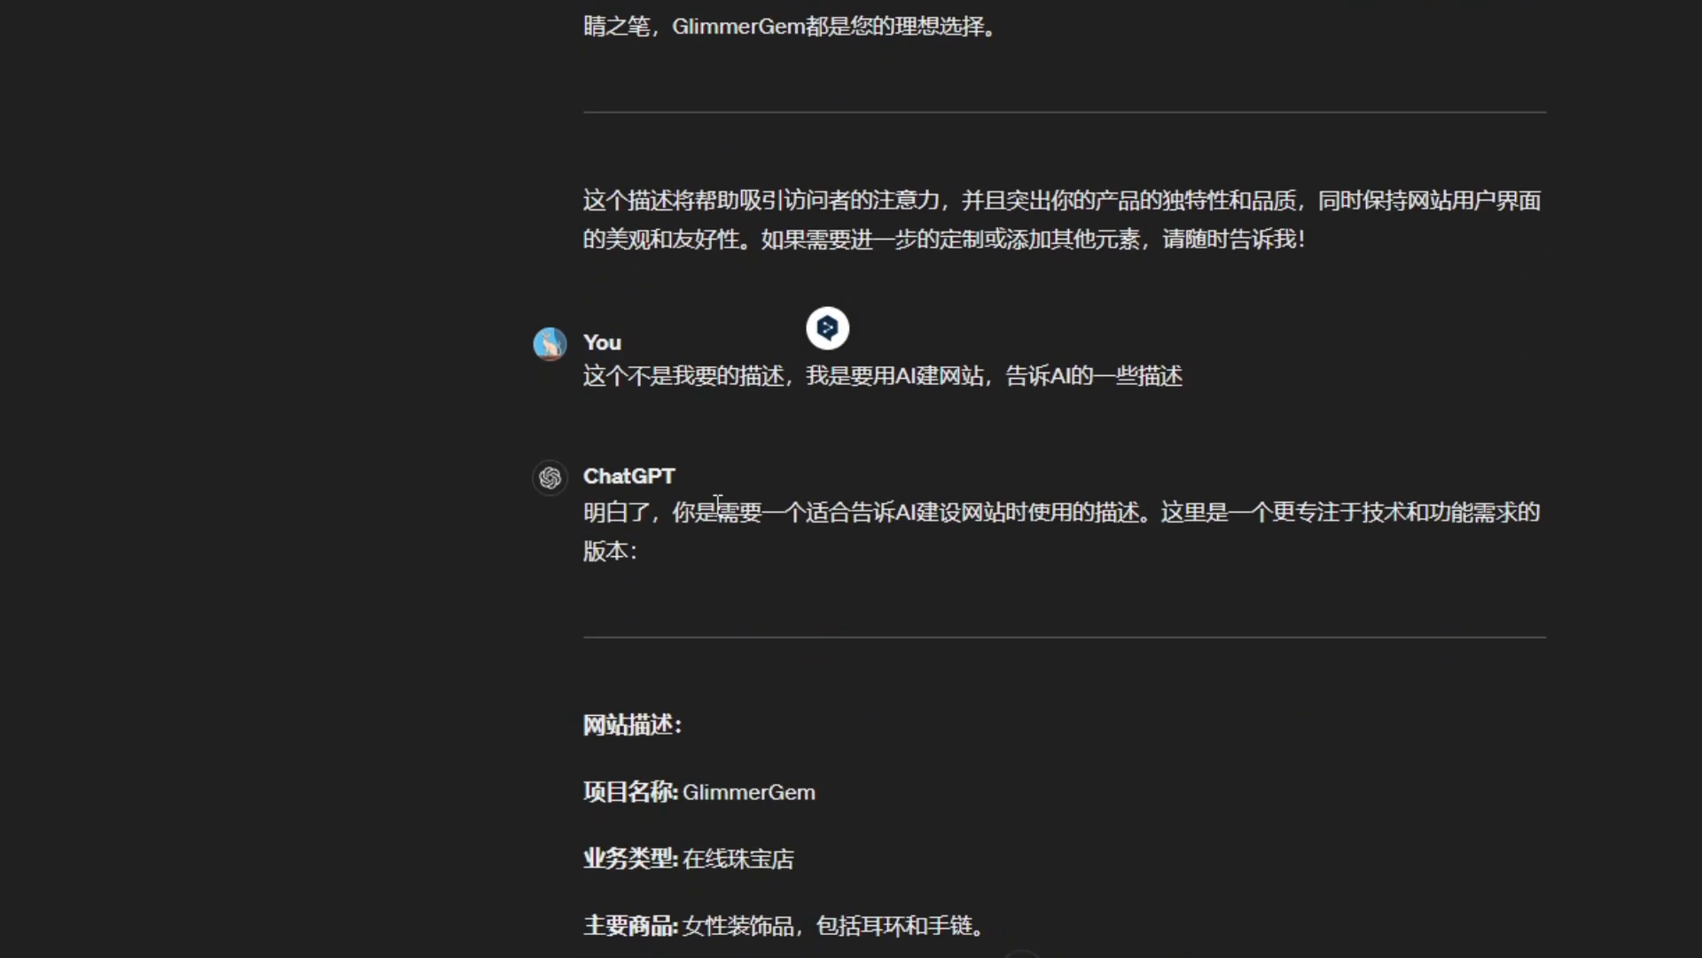
{"action": "left_click_drag", "start_coordinate": [583, 219], "coordinate": [1273, 921]}
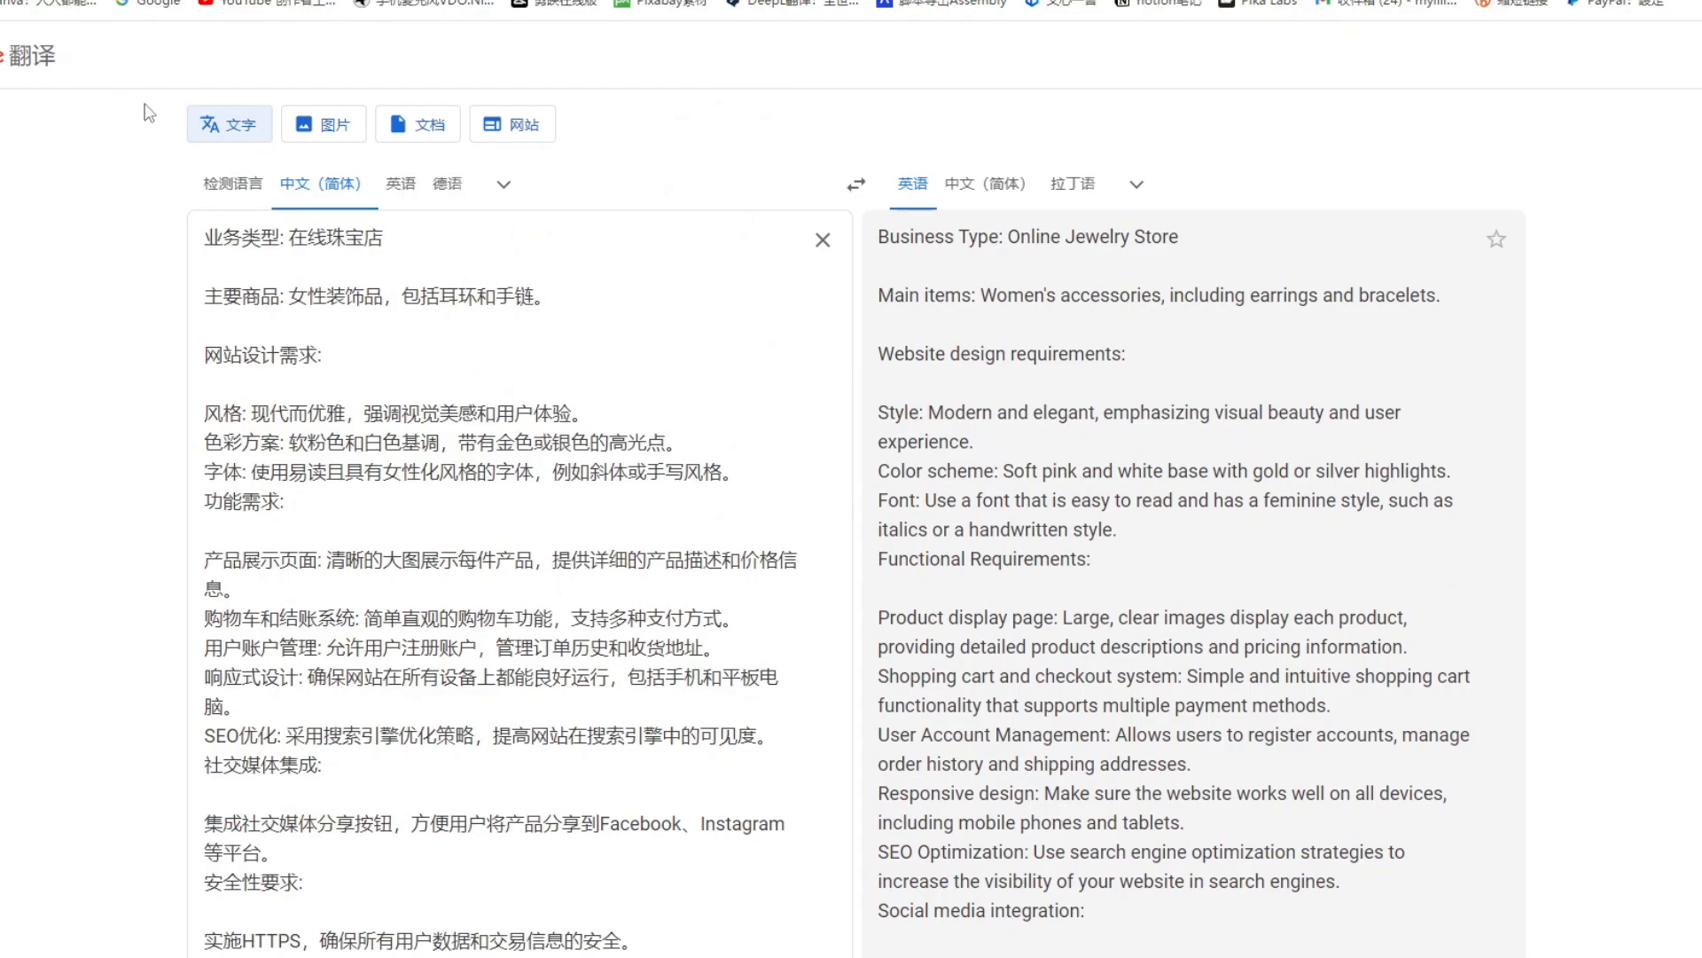
{"action": "scroll", "coordinate": [1285, 376], "scroll_direction": "down", "scroll_amount": 5}
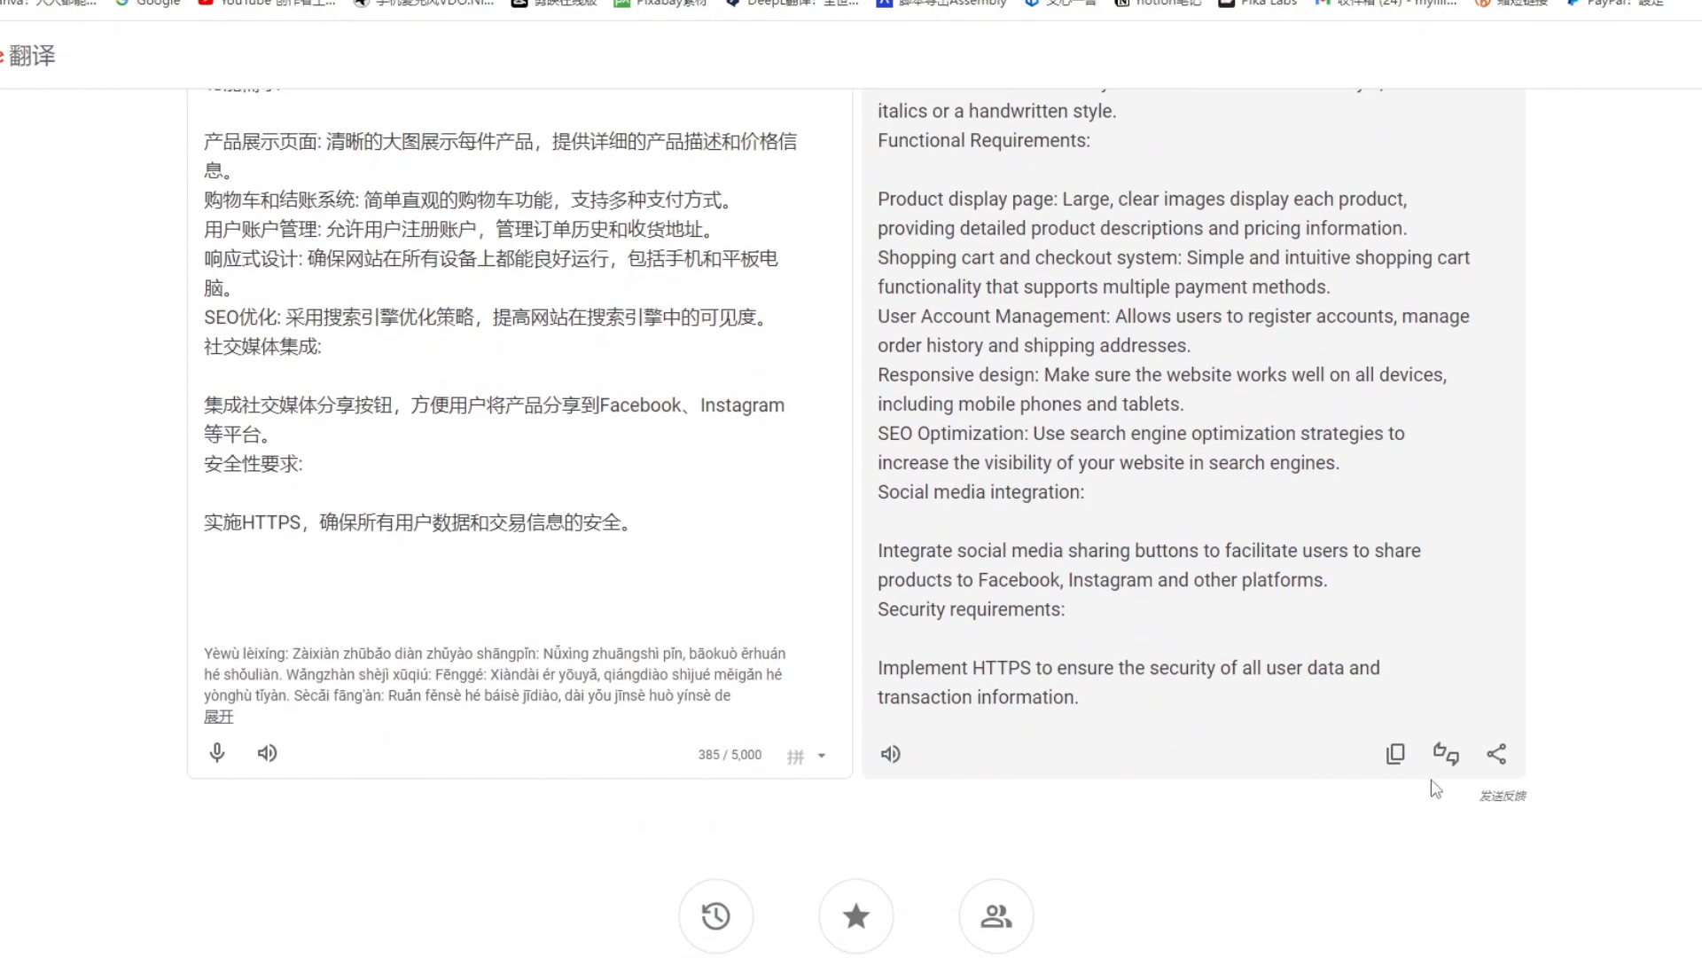
{"action": "left_click", "coordinate": [1397, 754]}
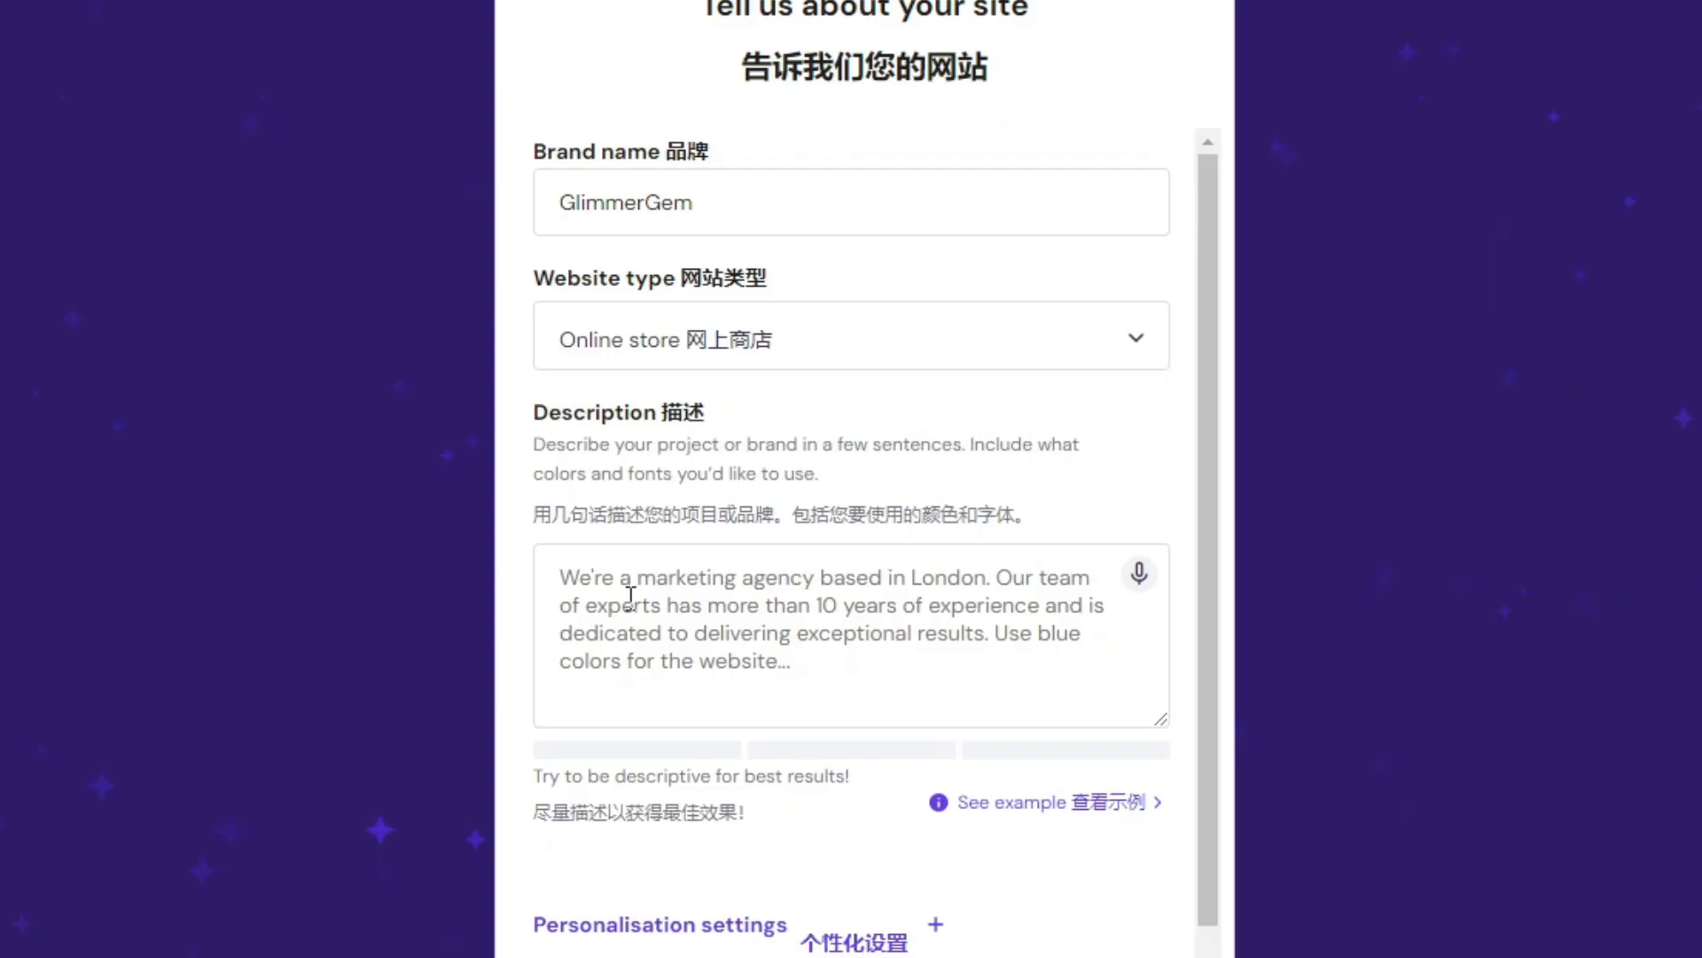
{"action": "left_click", "coordinate": [852, 706]}
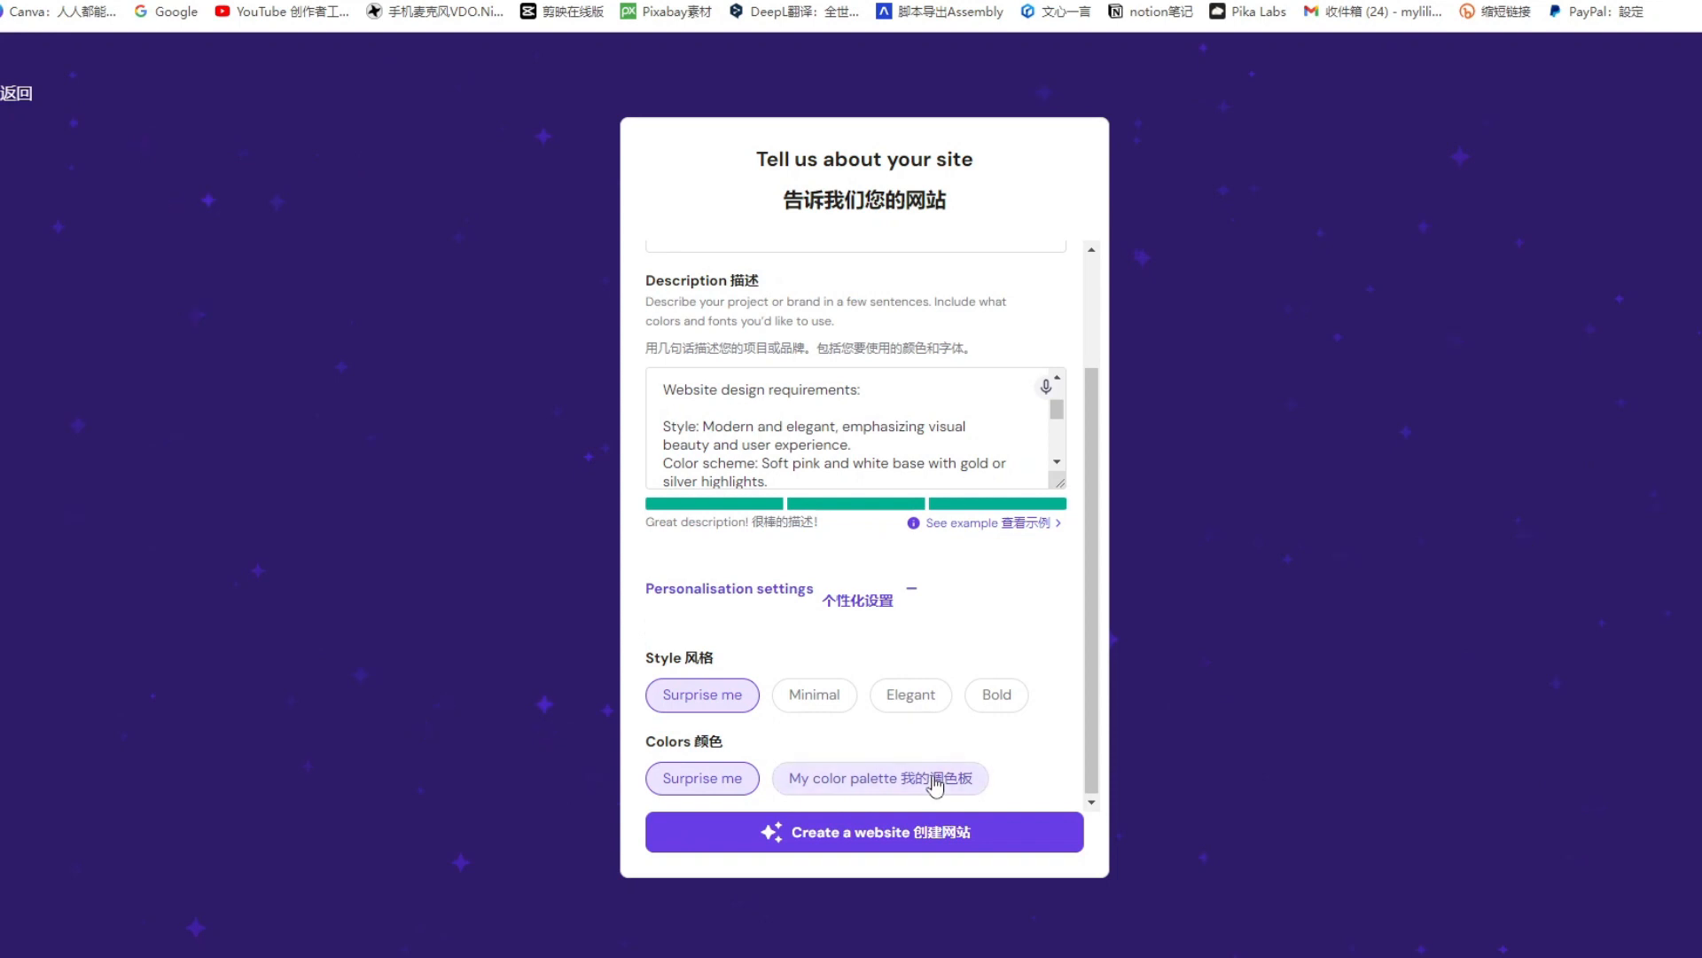
Set the site style to Elegant in the personalisation settings and generate the website
{"action": "left_click", "coordinate": [814, 700]}
{"action": "left_click", "coordinate": [926, 701]}
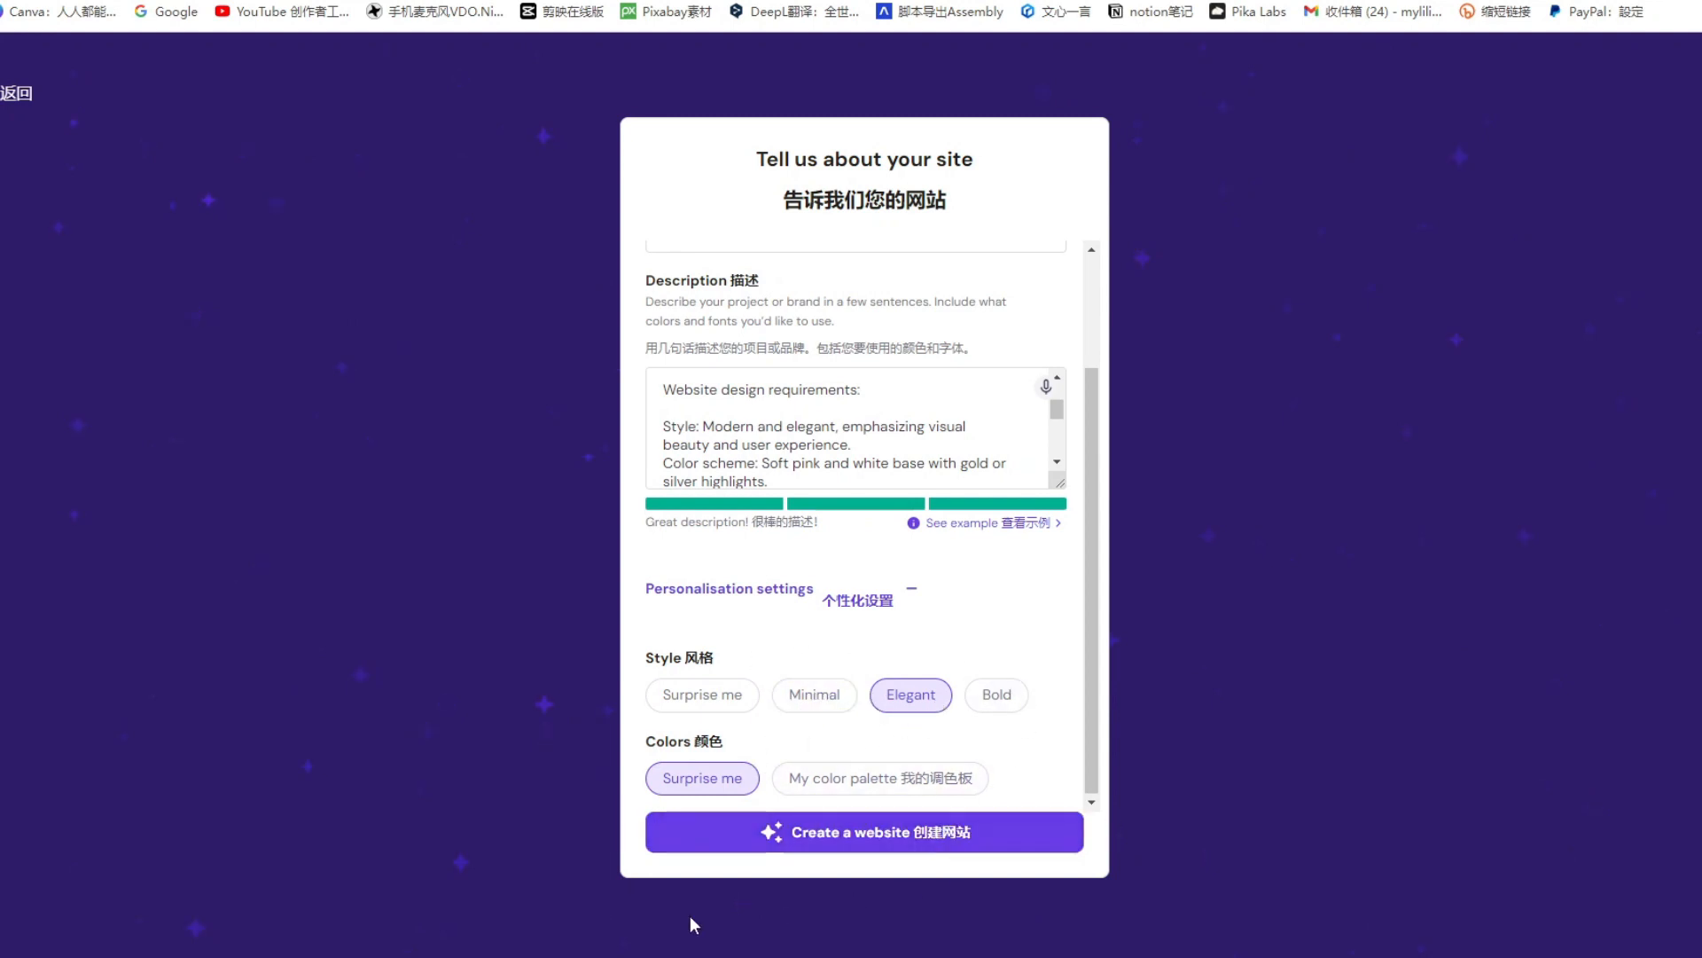
{"action": "left_click", "coordinate": [920, 835]}
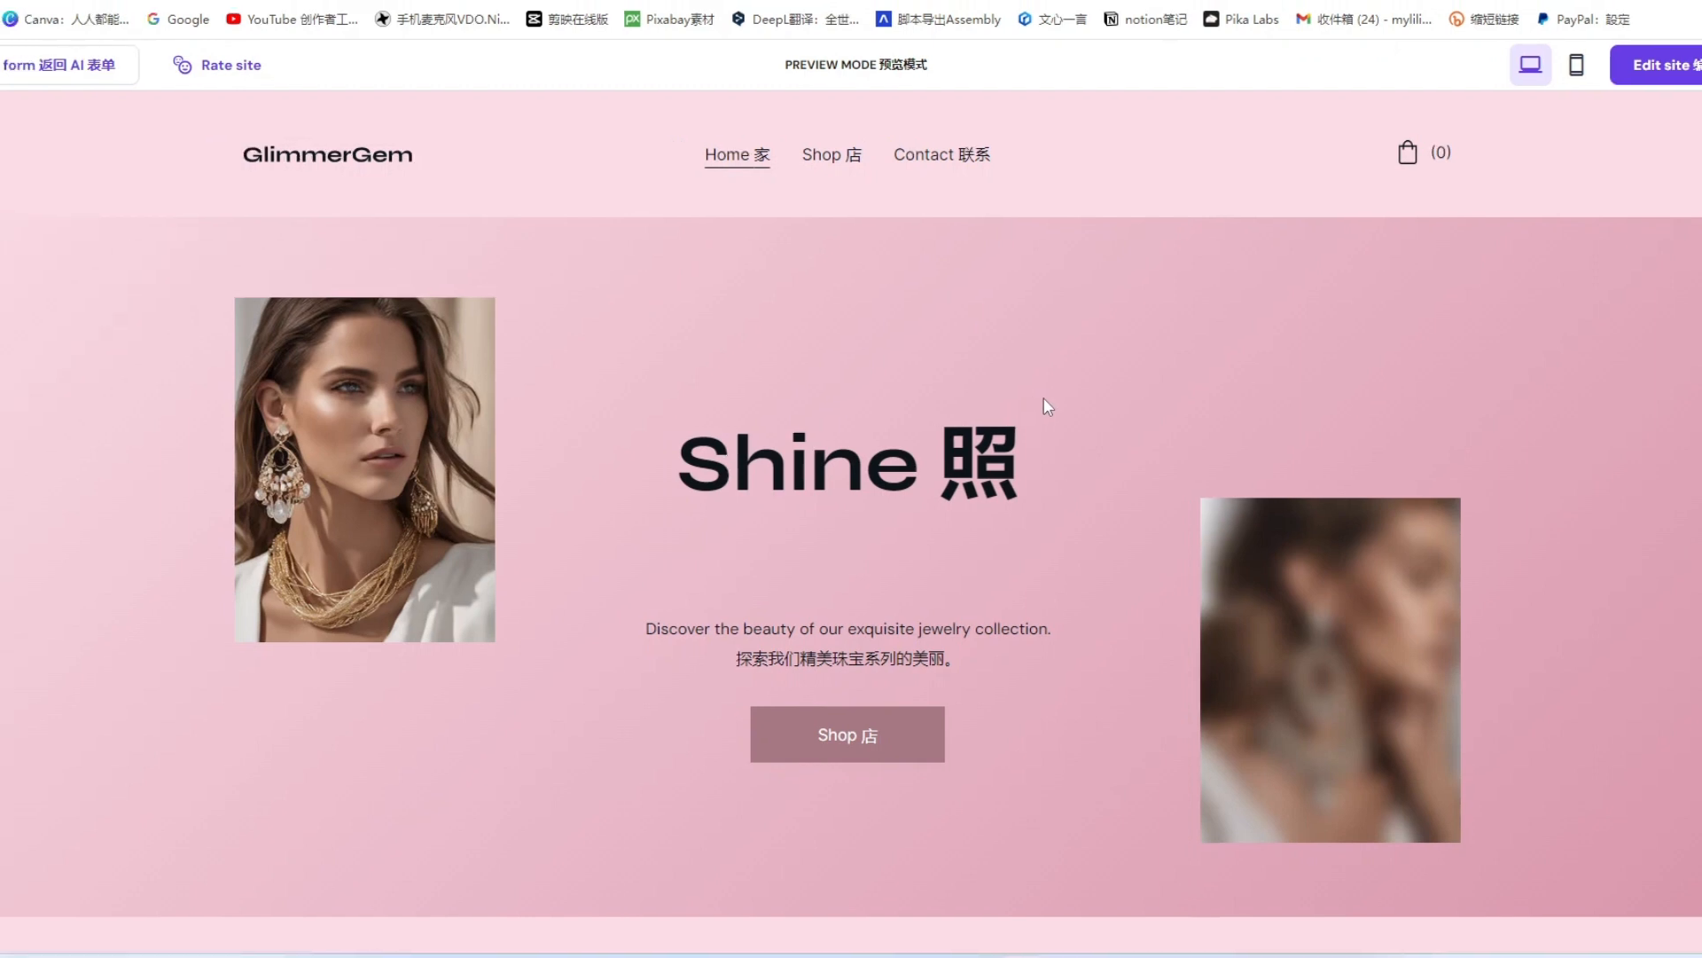
{"action": "scroll", "coordinate": [1046, 396], "scroll_direction": "down", "scroll_amount": 1}
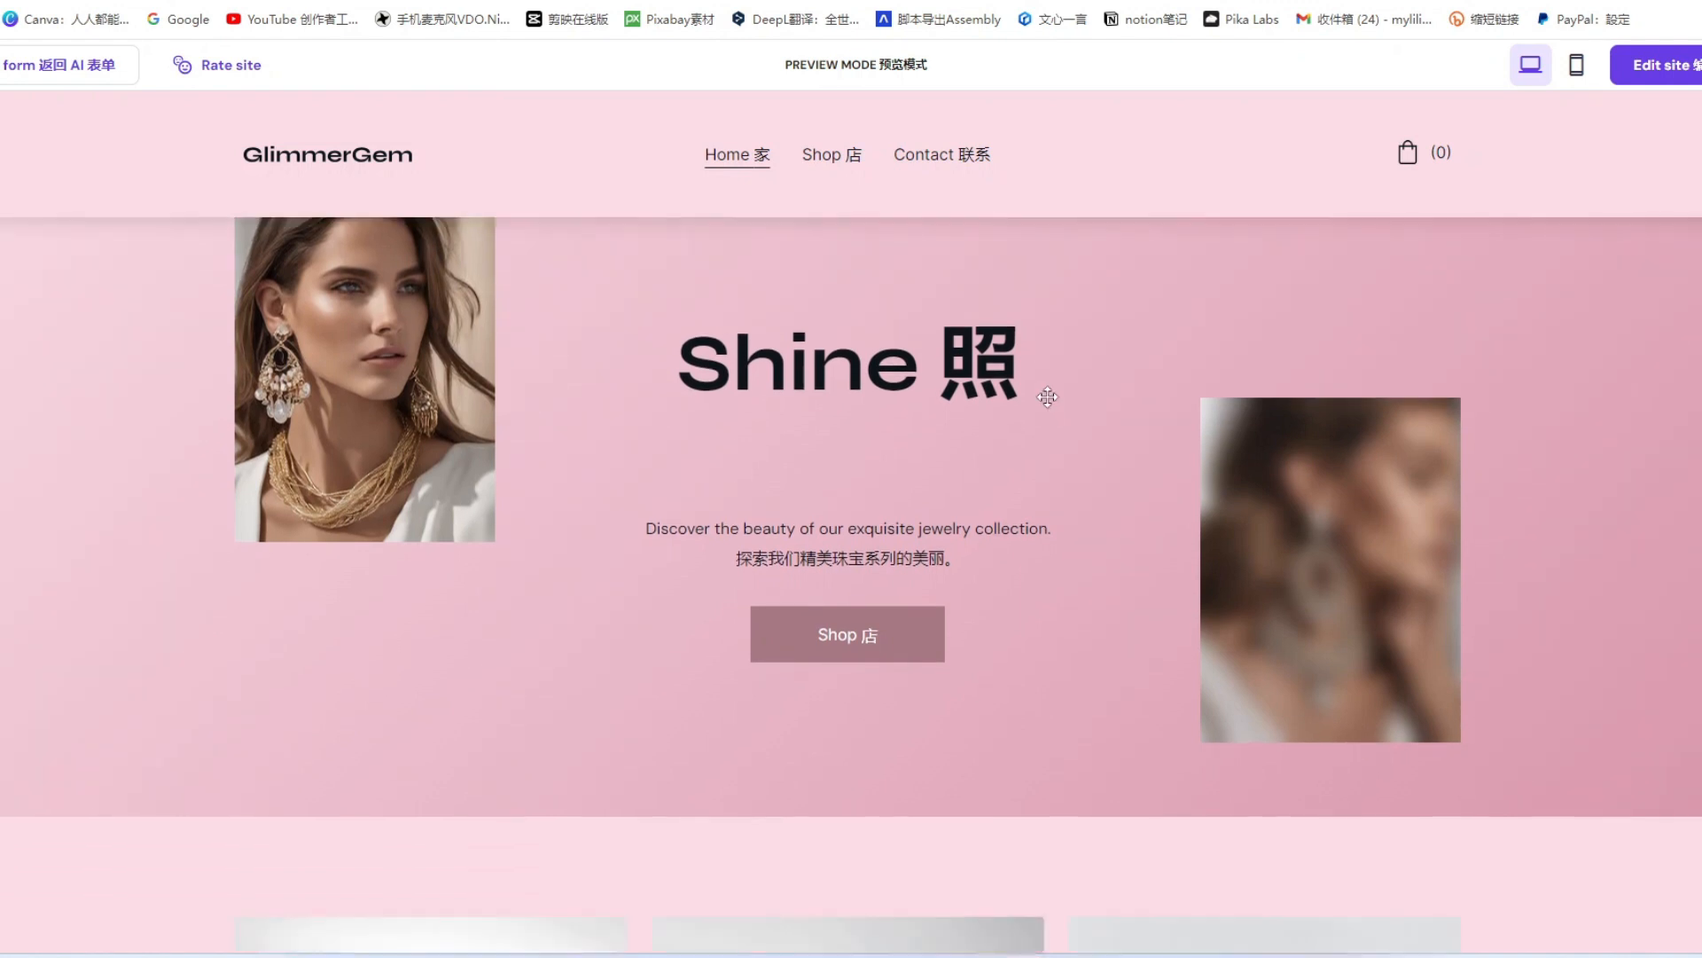
{"action": "scroll", "coordinate": [1625, 314], "scroll_direction": "up", "scroll_amount": 1}
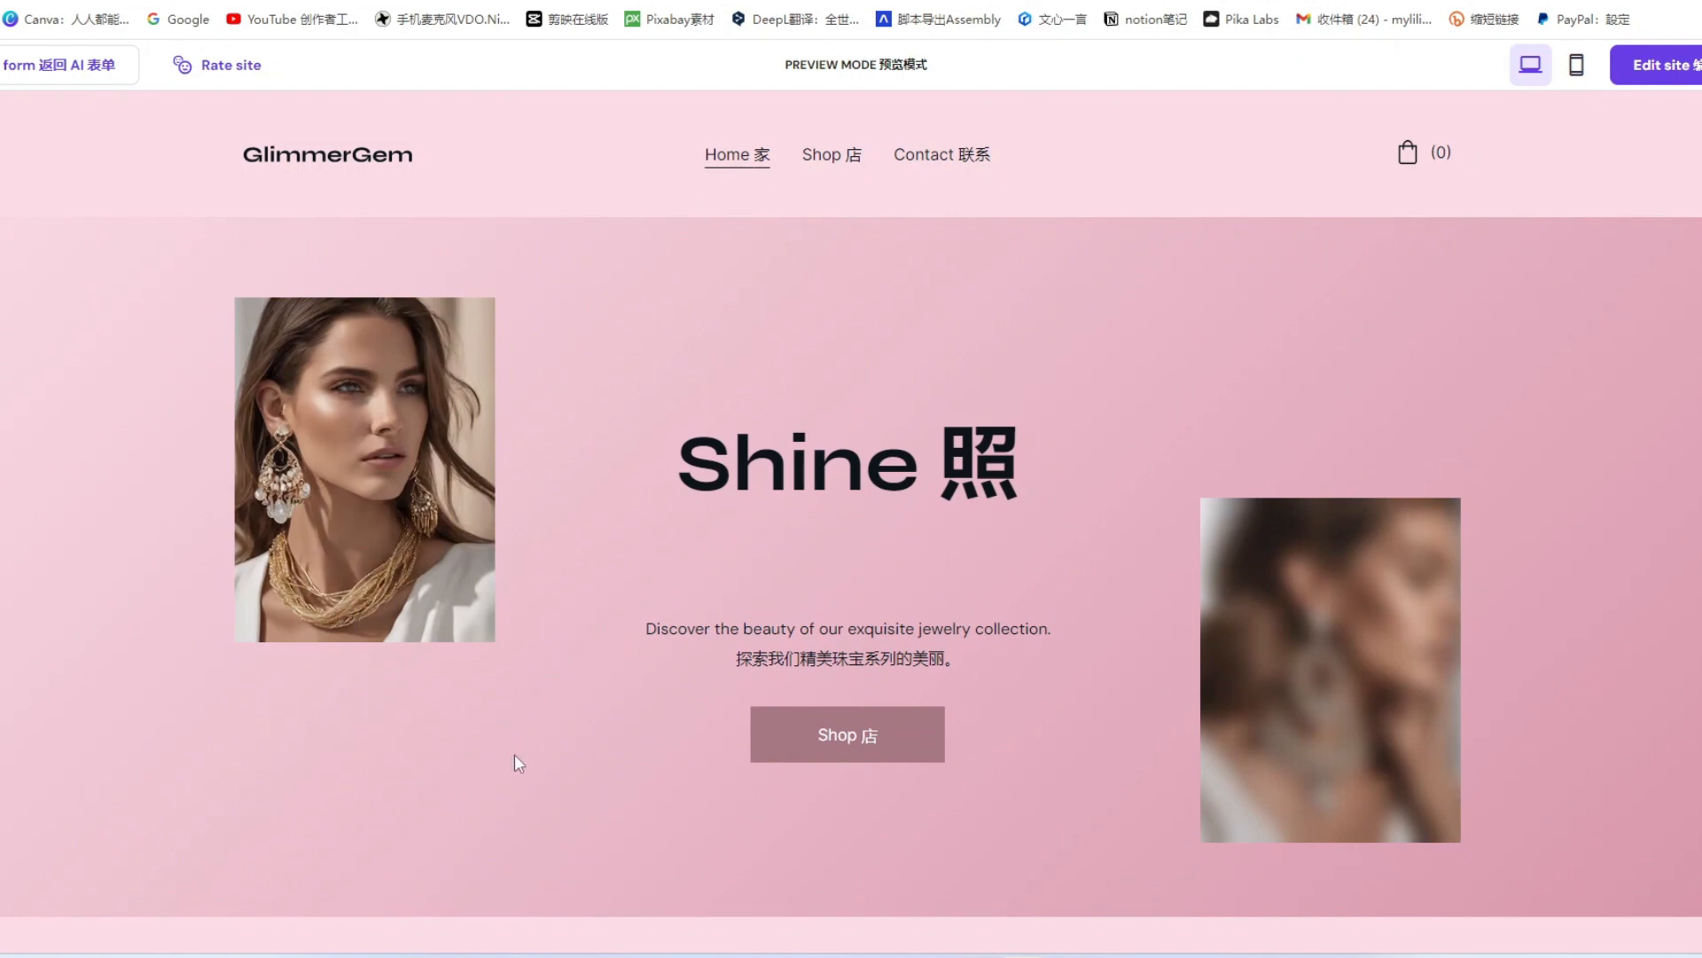
Examine the generated site's desktop preview, from the hero banner through products, customer reviews and jewelry sections to the contact form and footer
{"action": "scroll", "coordinate": [502, 480], "scroll_direction": "down", "scroll_amount": 2}
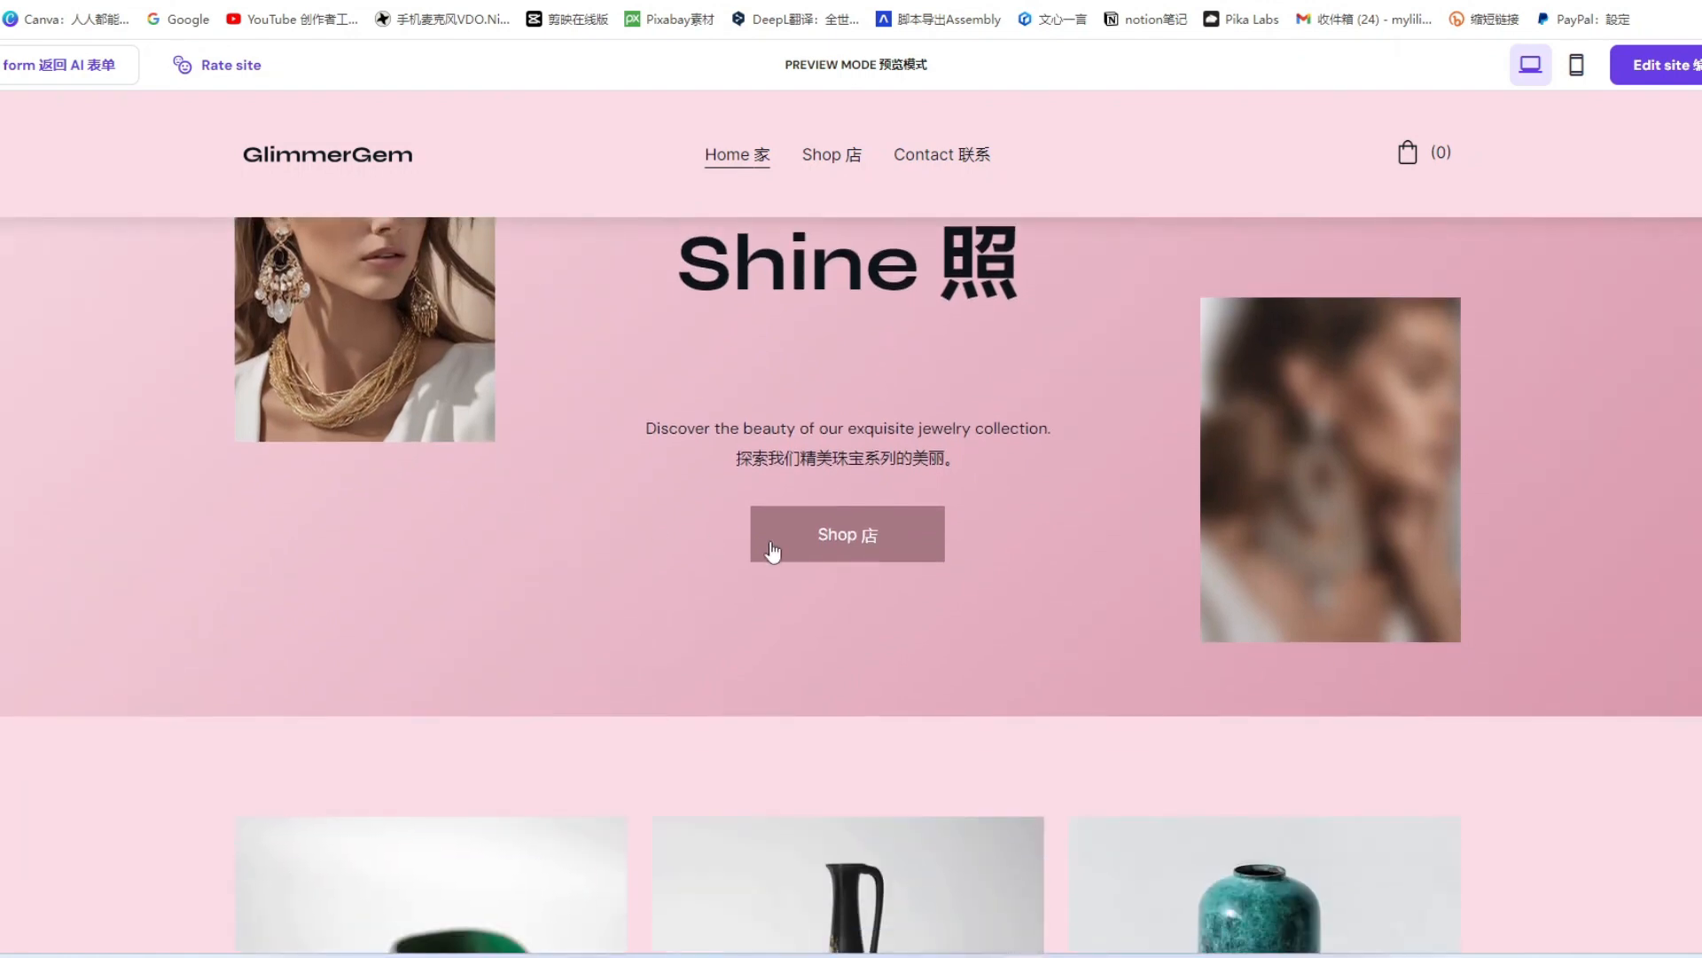
{"action": "scroll", "coordinate": [1079, 494], "scroll_direction": "down", "scroll_amount": 7}
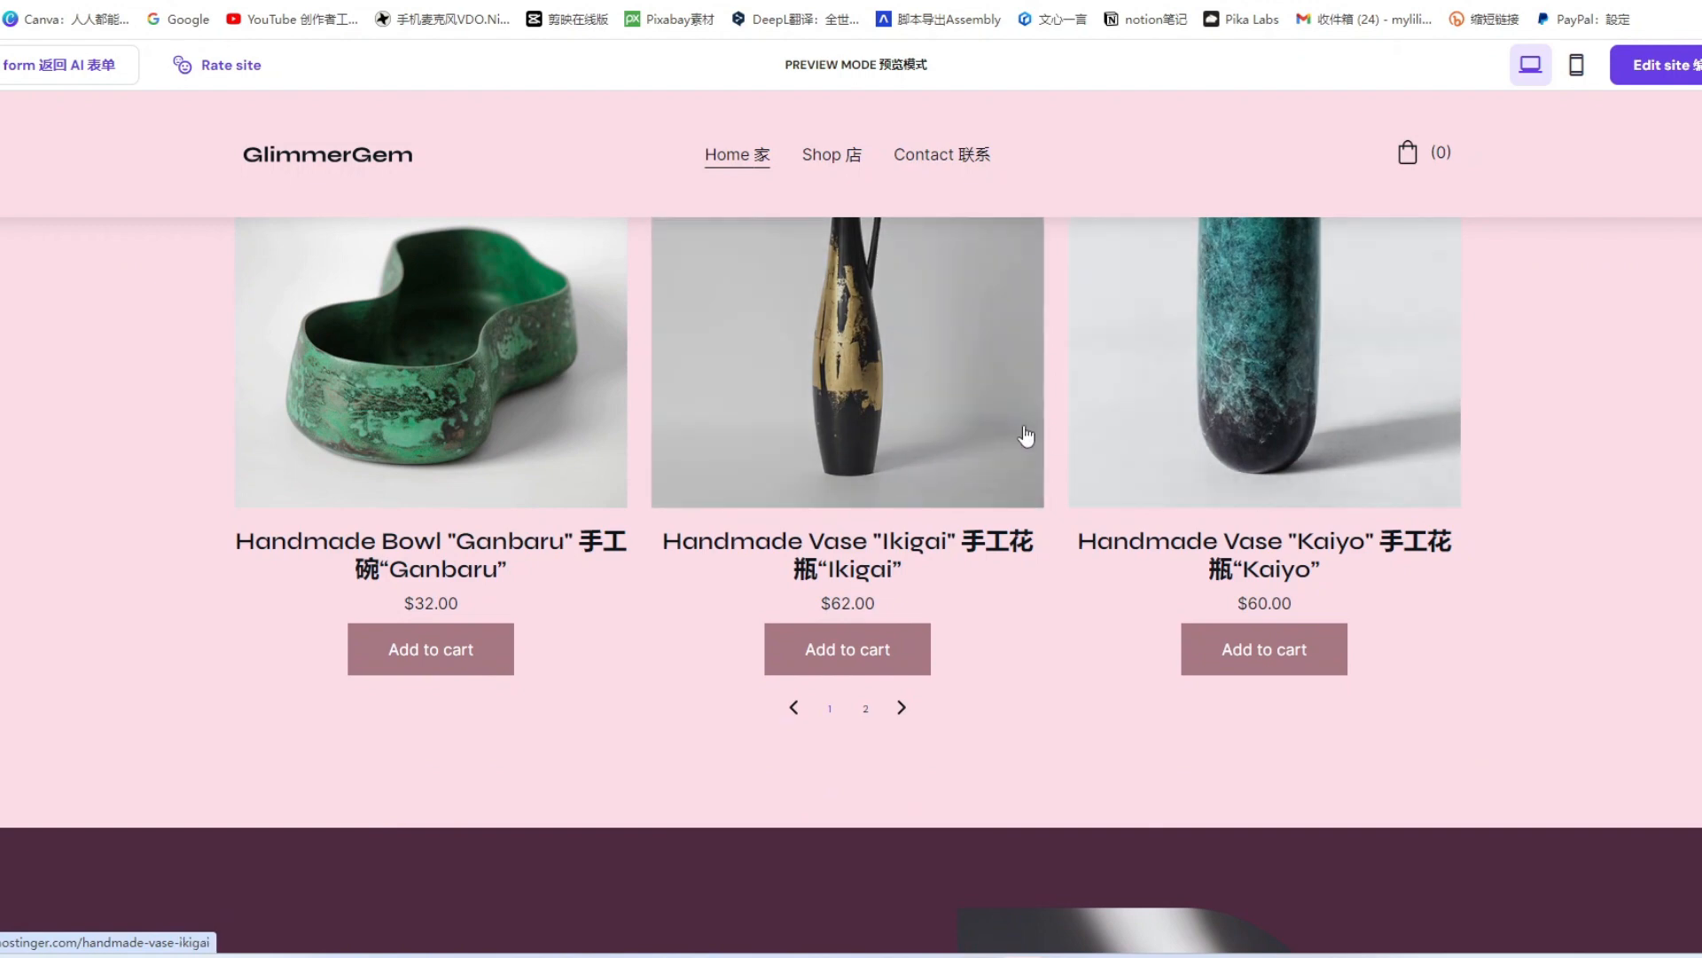
{"action": "scroll", "coordinate": [901, 700], "scroll_direction": "down", "scroll_amount": 7}
{"action": "scroll", "coordinate": [1094, 443], "scroll_direction": "up", "scroll_amount": 2}
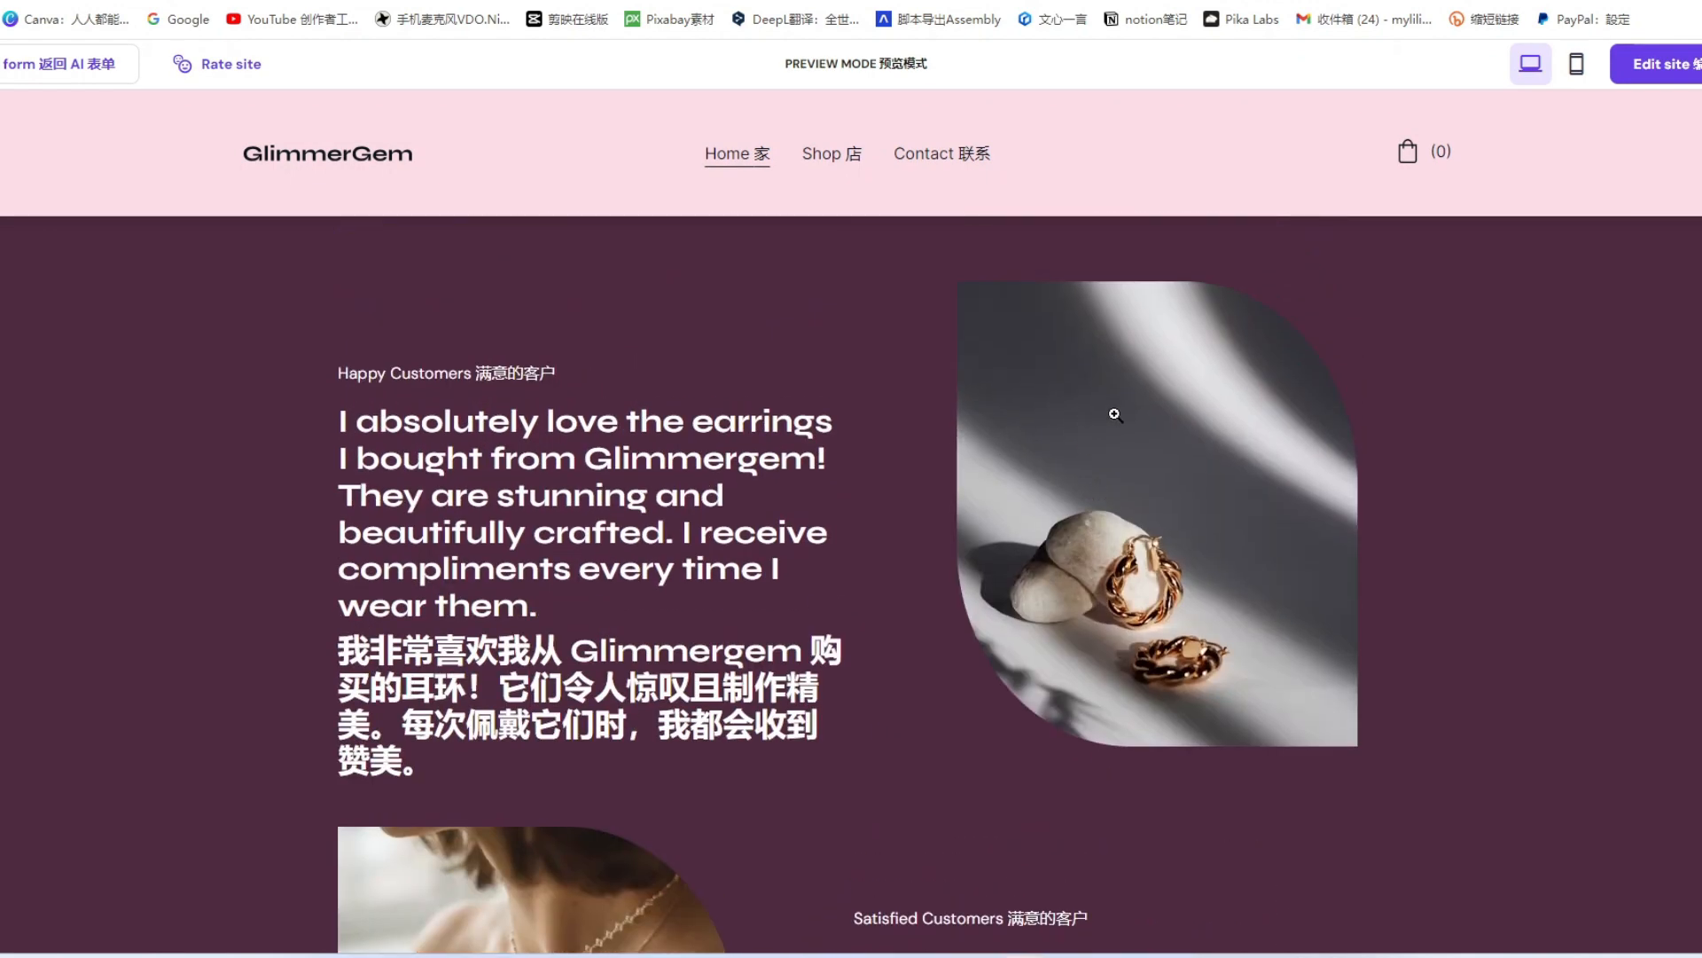
{"action": "scroll", "coordinate": [1159, 569], "scroll_direction": "down", "scroll_amount": 6}
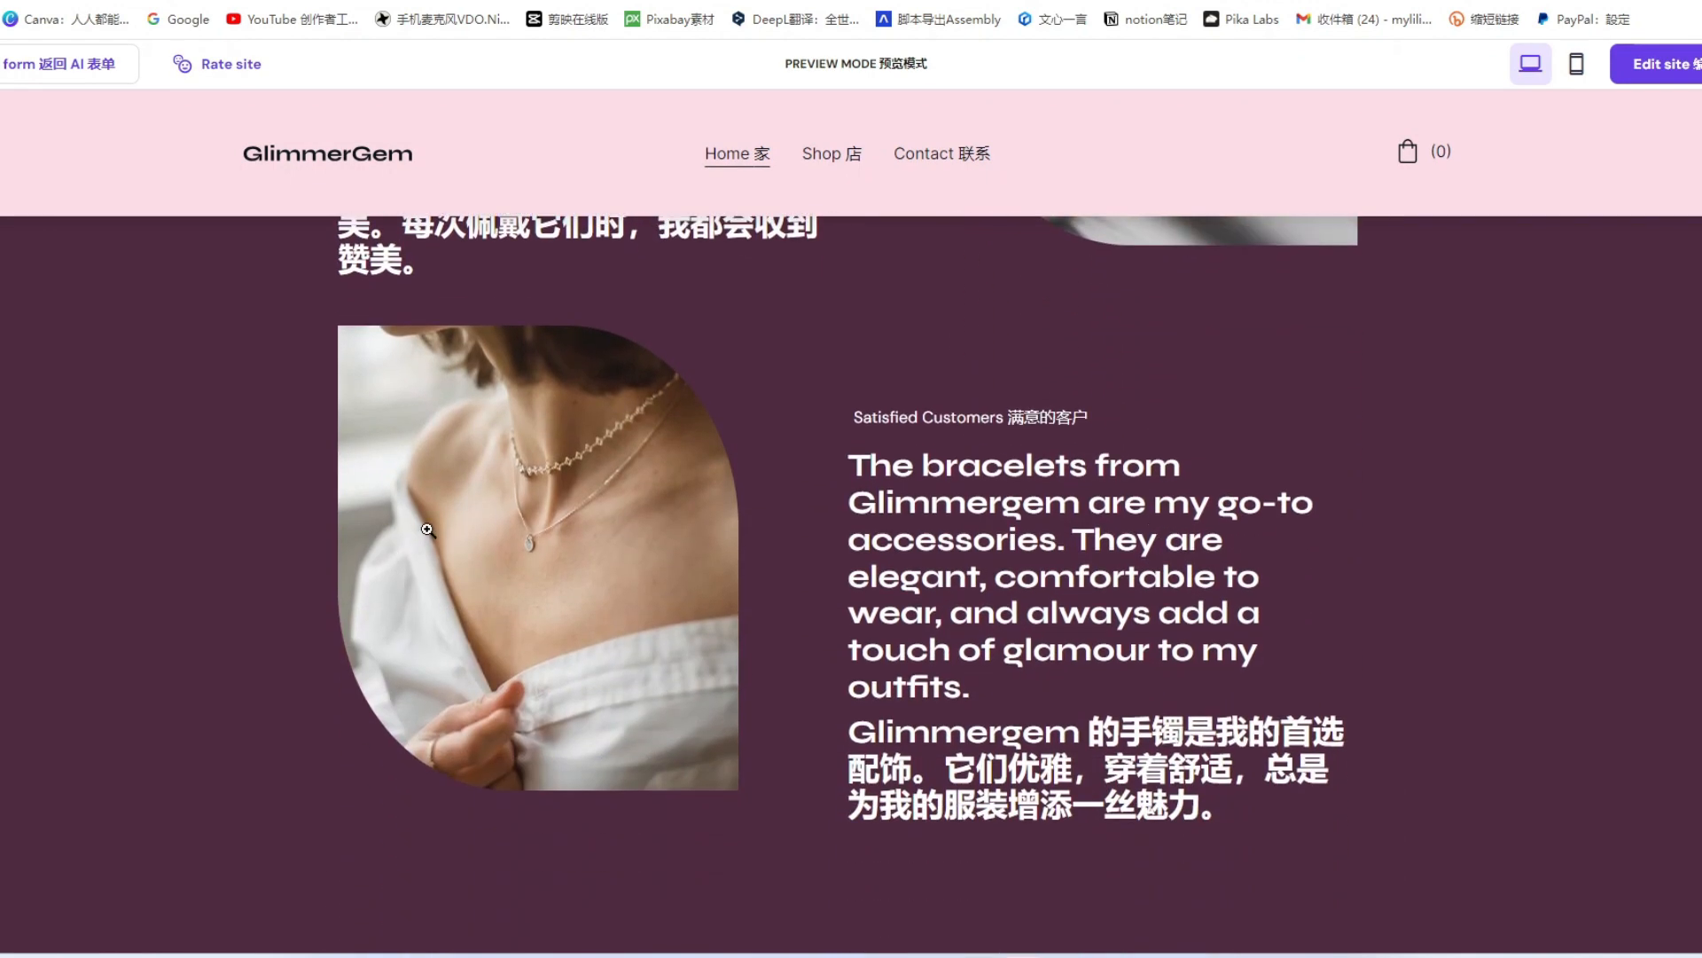
{"action": "scroll", "coordinate": [642, 502], "scroll_direction": "down", "scroll_amount": 8}
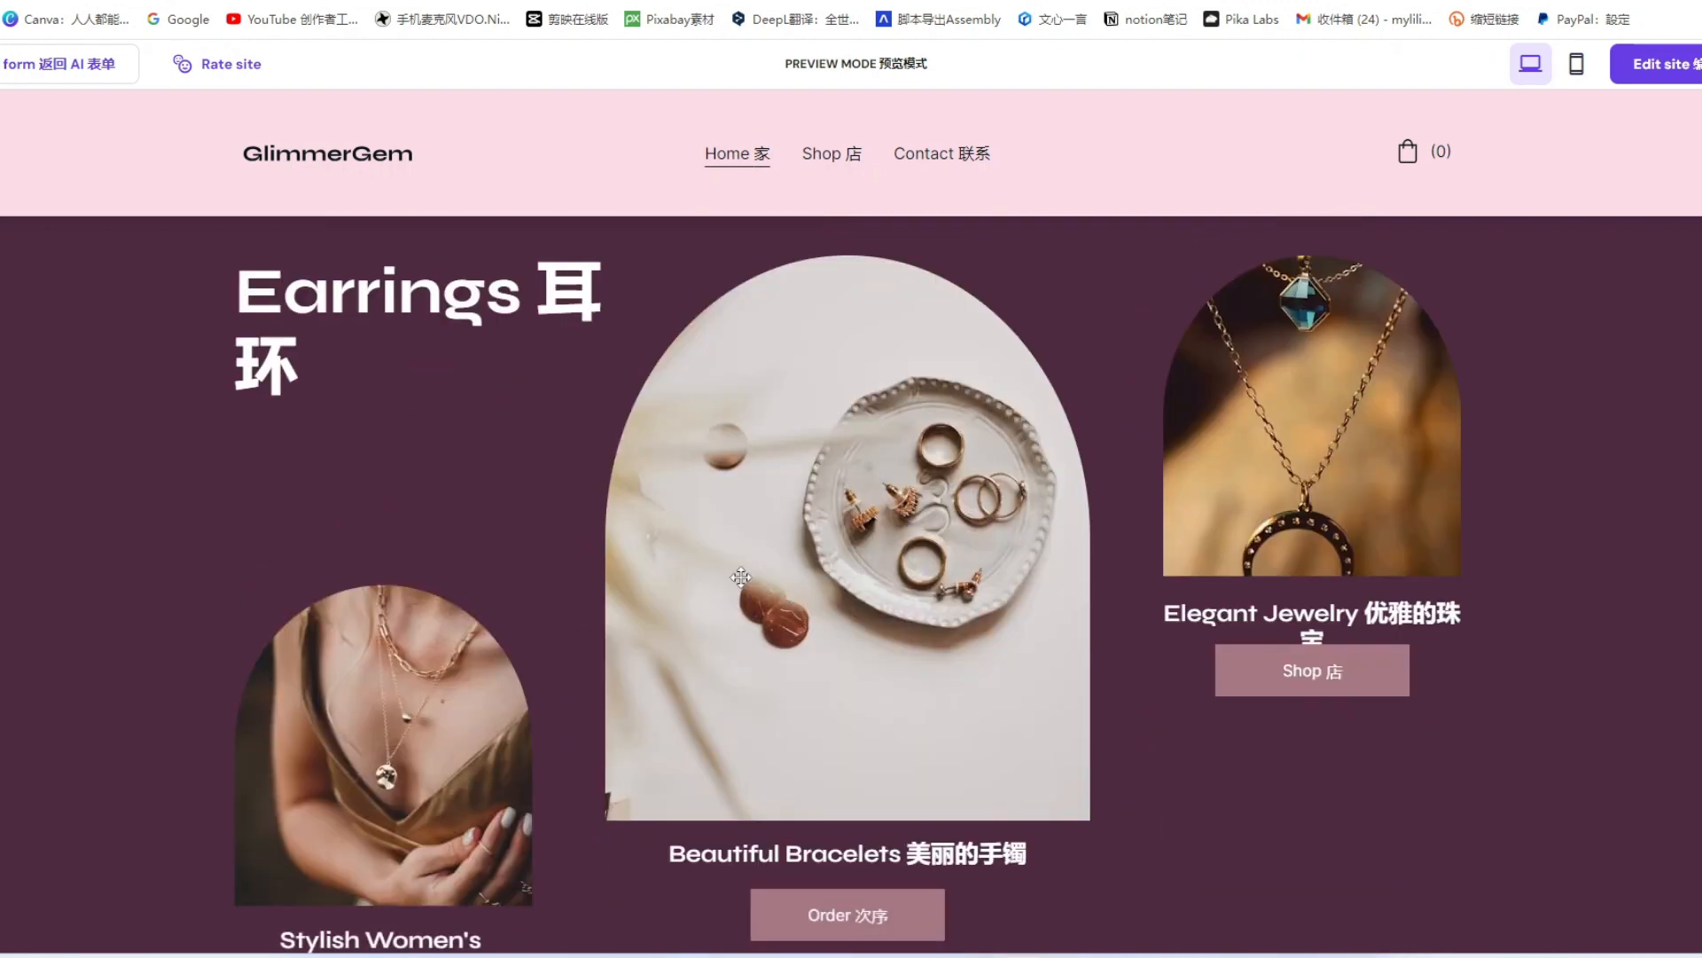
{"action": "scroll", "coordinate": [447, 635], "scroll_direction": "down", "scroll_amount": 10}
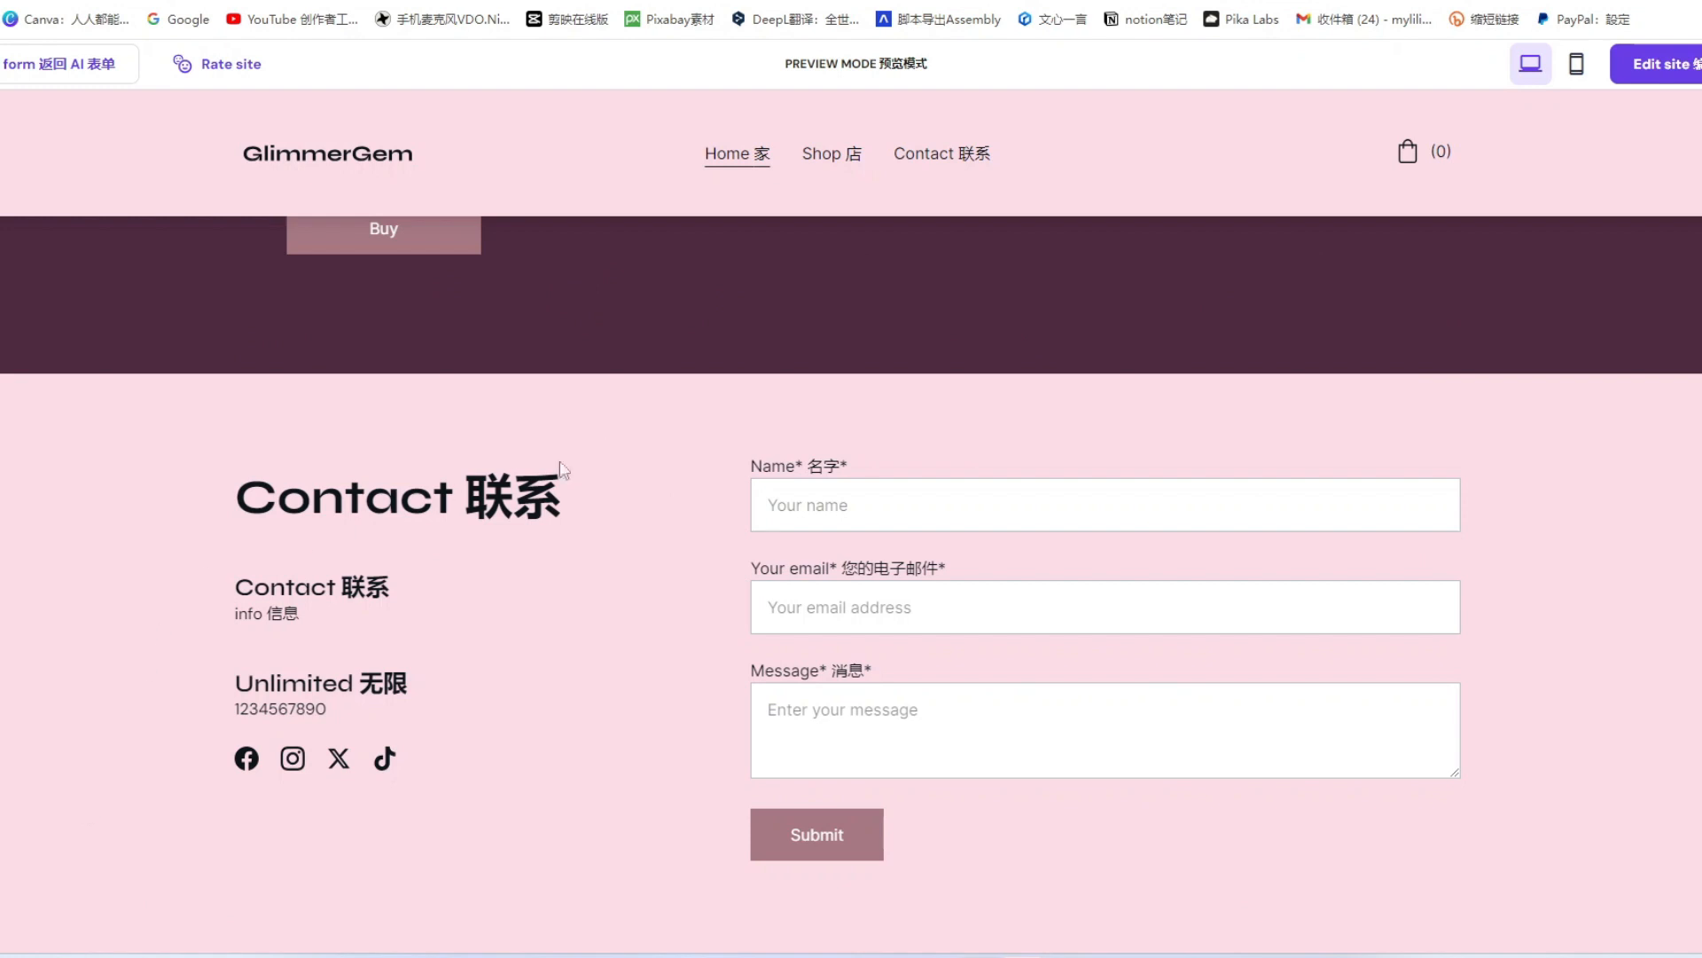
{"action": "scroll", "coordinate": [1075, 529], "scroll_direction": "down", "scroll_amount": 4}
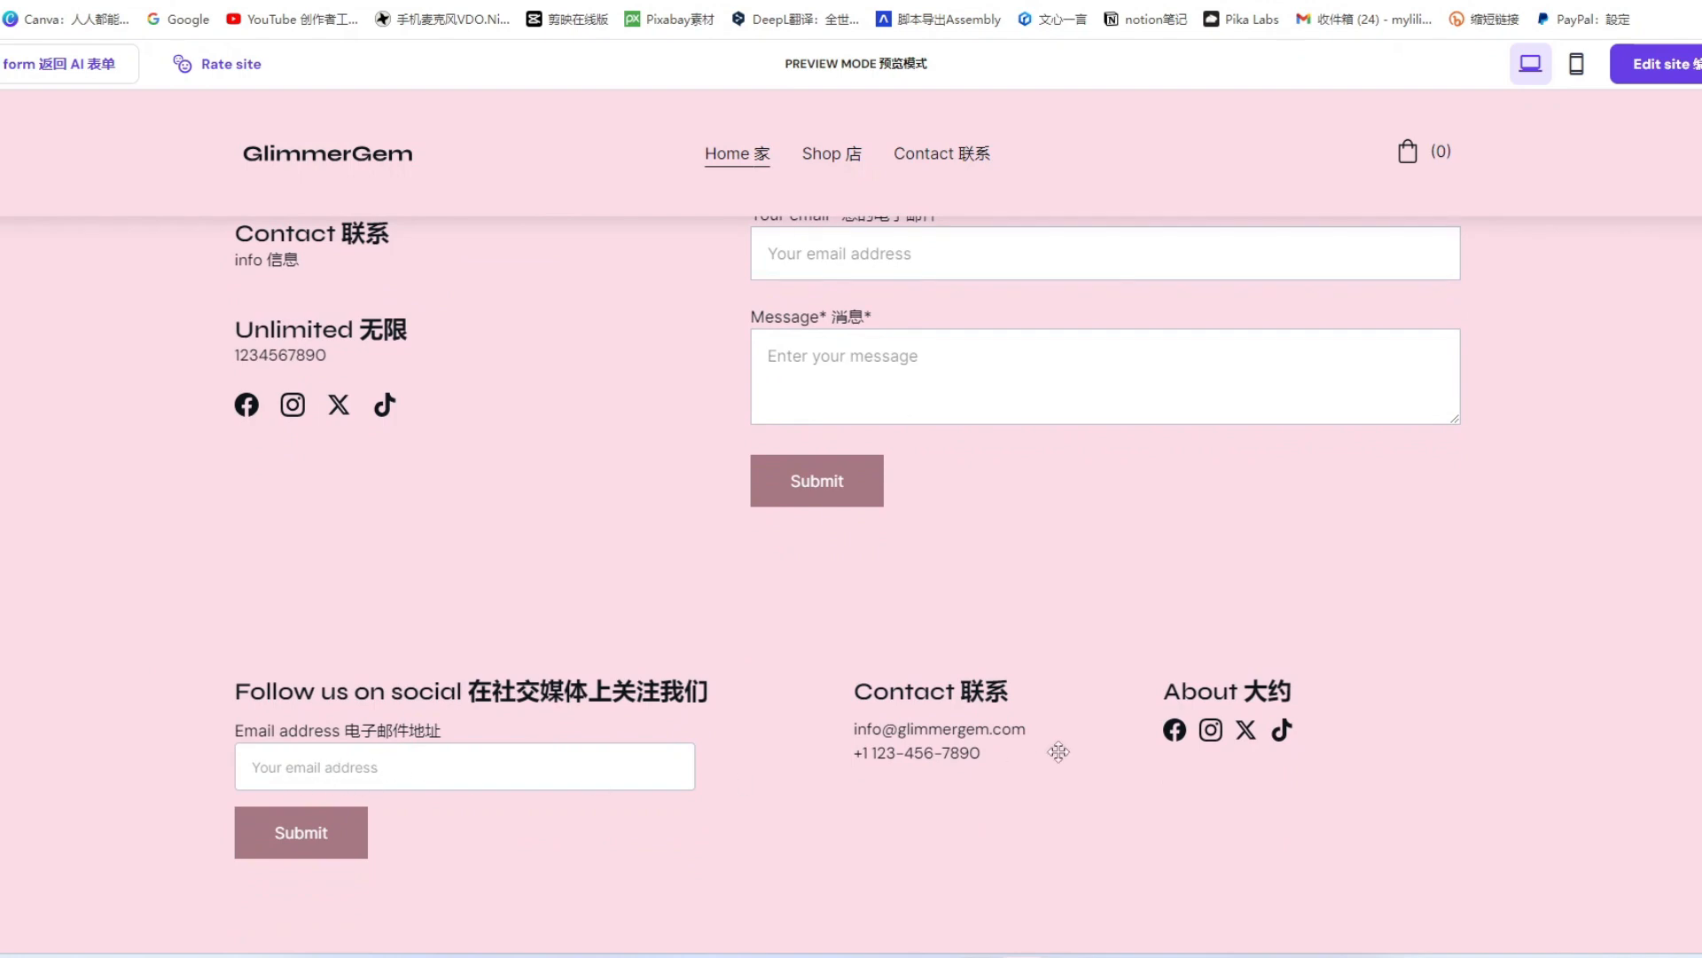
{"action": "scroll", "coordinate": [1291, 812], "scroll_direction": "up", "scroll_amount": 20}
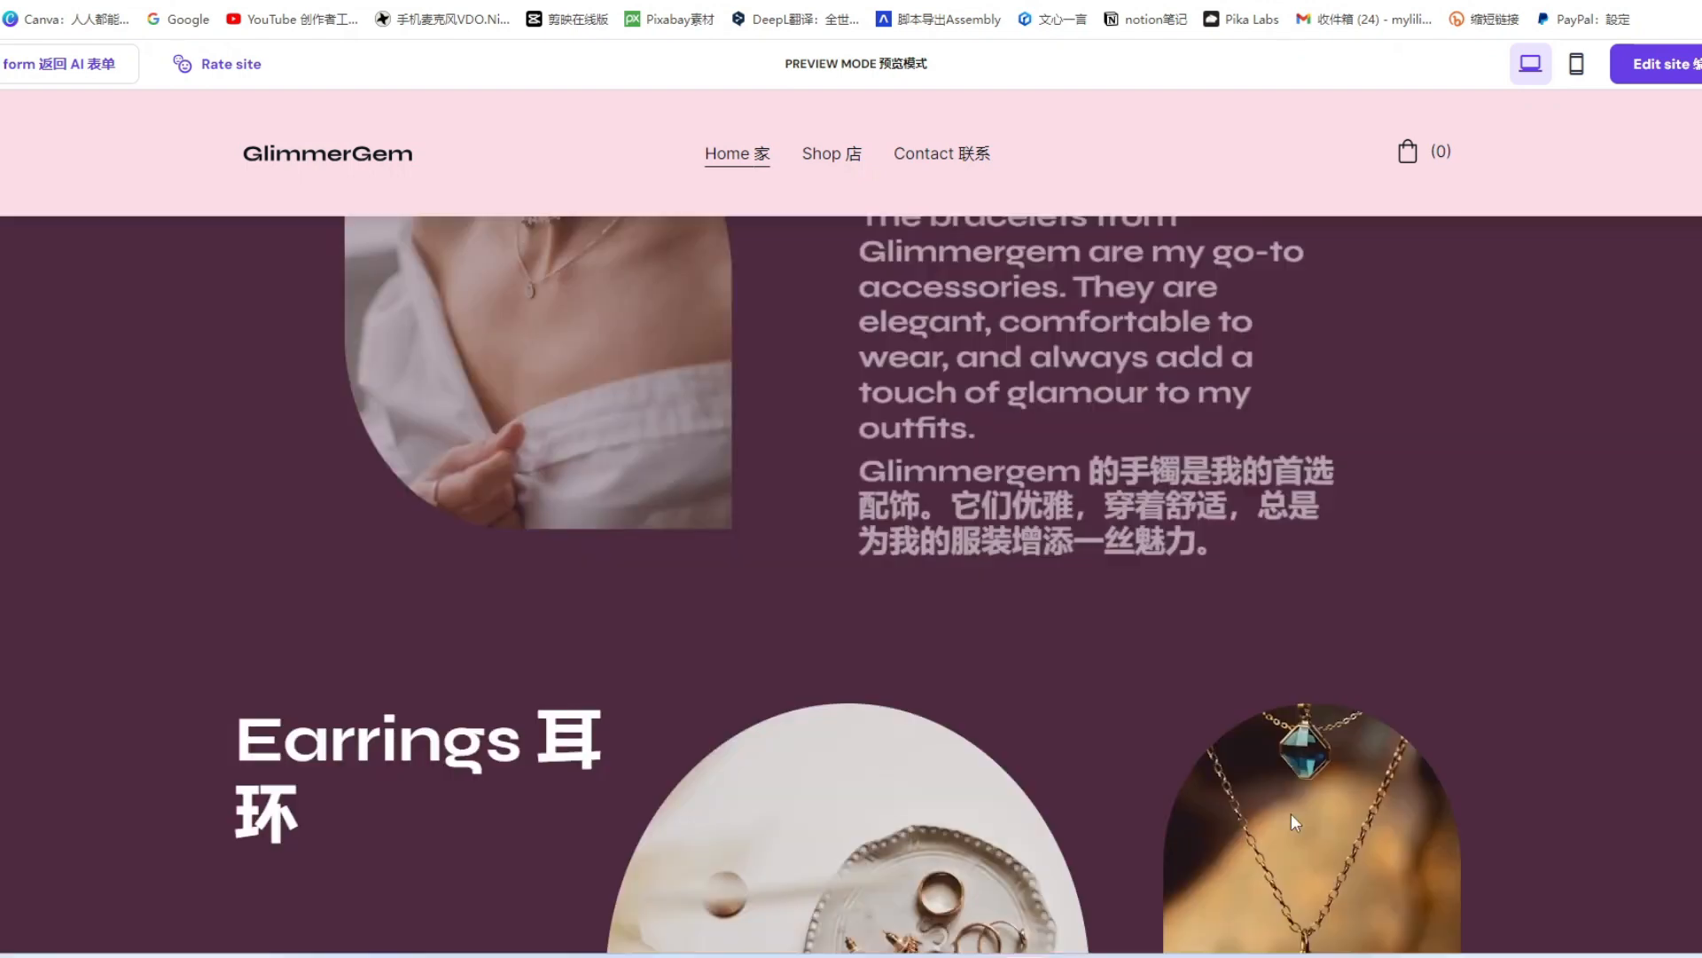
{"action": "scroll", "coordinate": [961, 374], "scroll_direction": "down", "scroll_amount": 13}
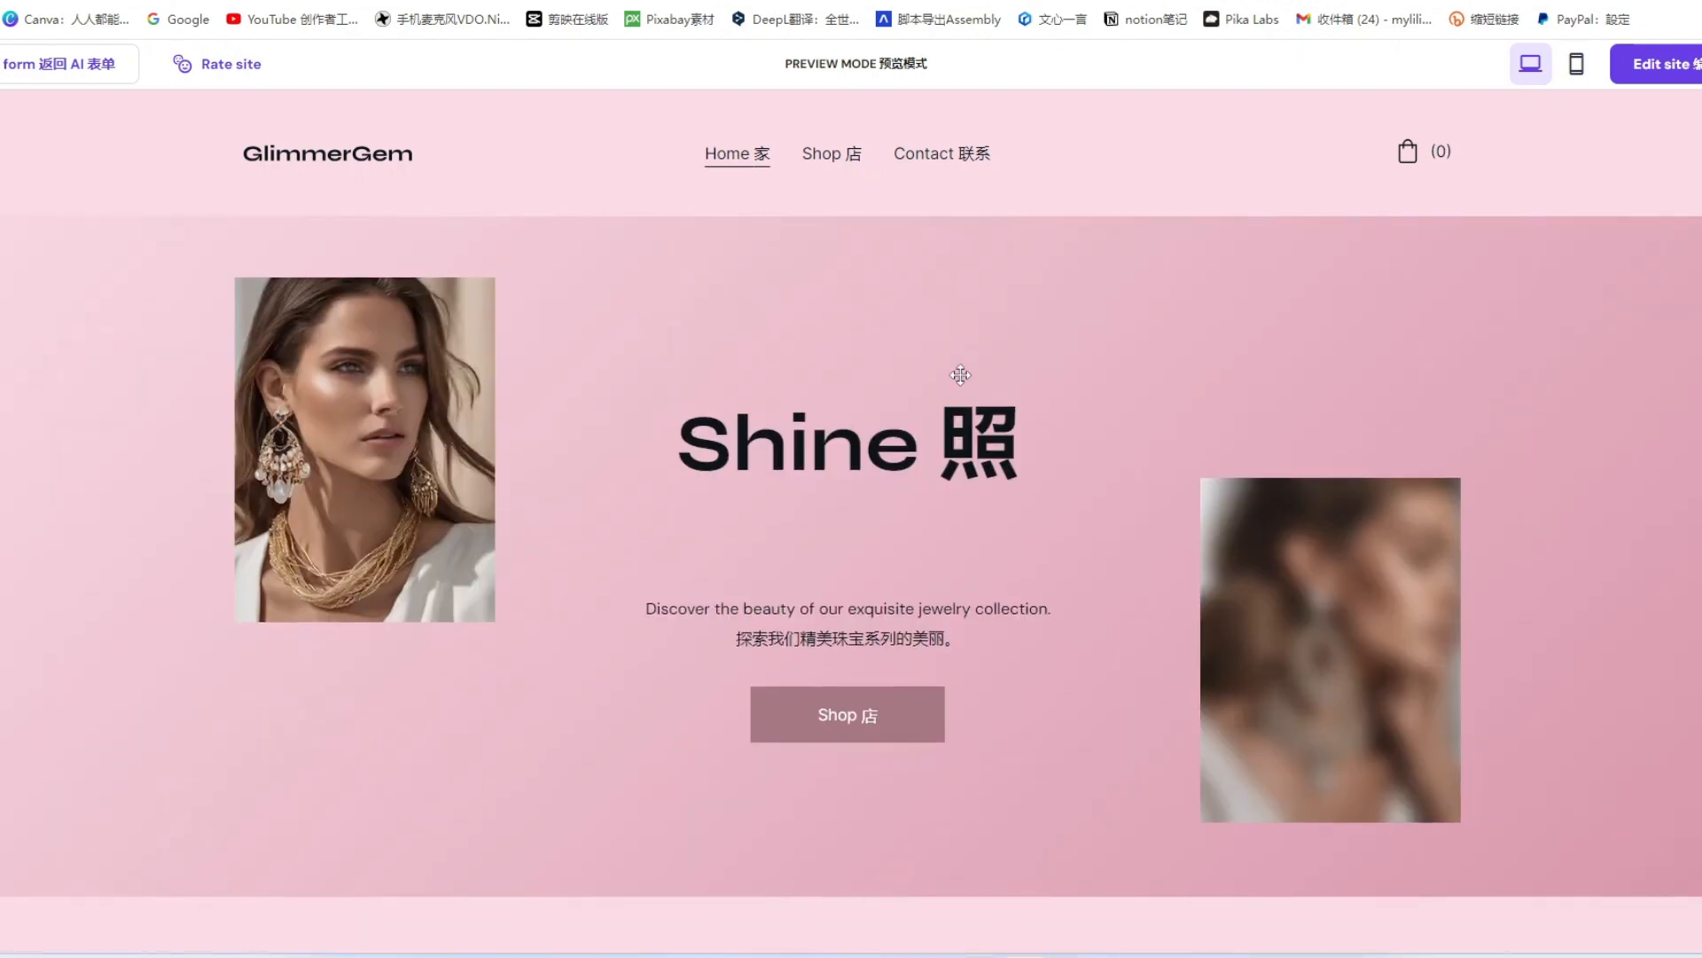
{"action": "scroll", "coordinate": [612, 352], "scroll_direction": "up", "scroll_amount": 13}
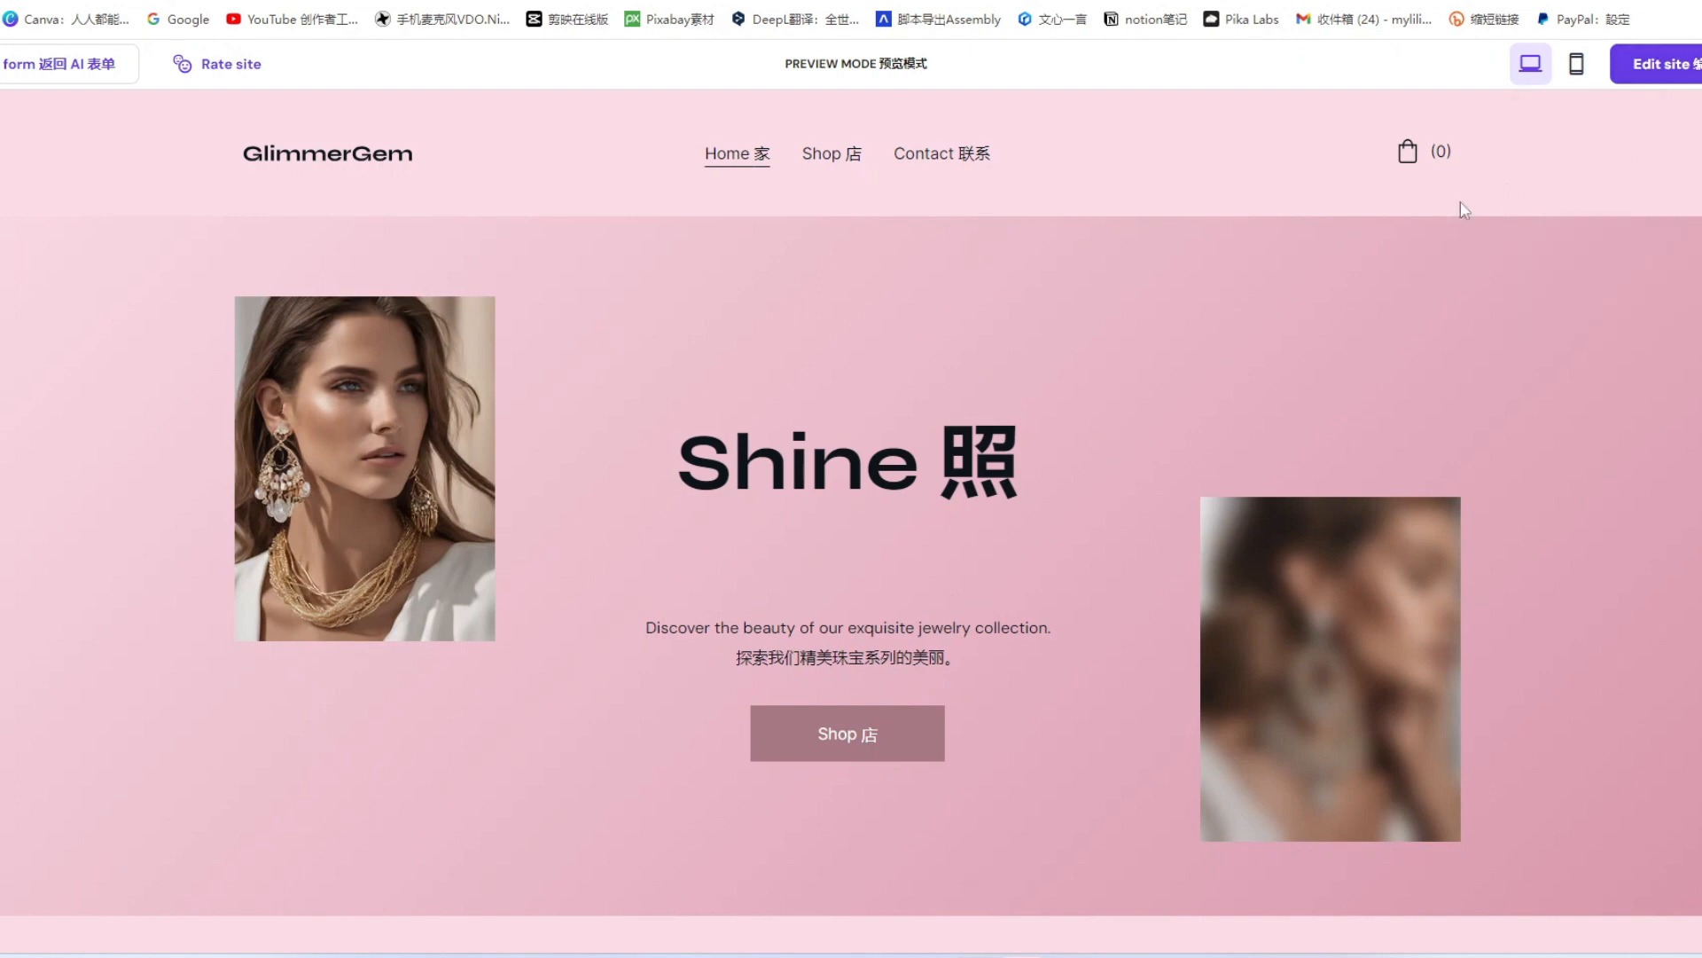
Preview the home page in the mobile layout, look through its sections, and return to the desktop layout
{"action": "mouse_move", "coordinate": [1693, 69]}
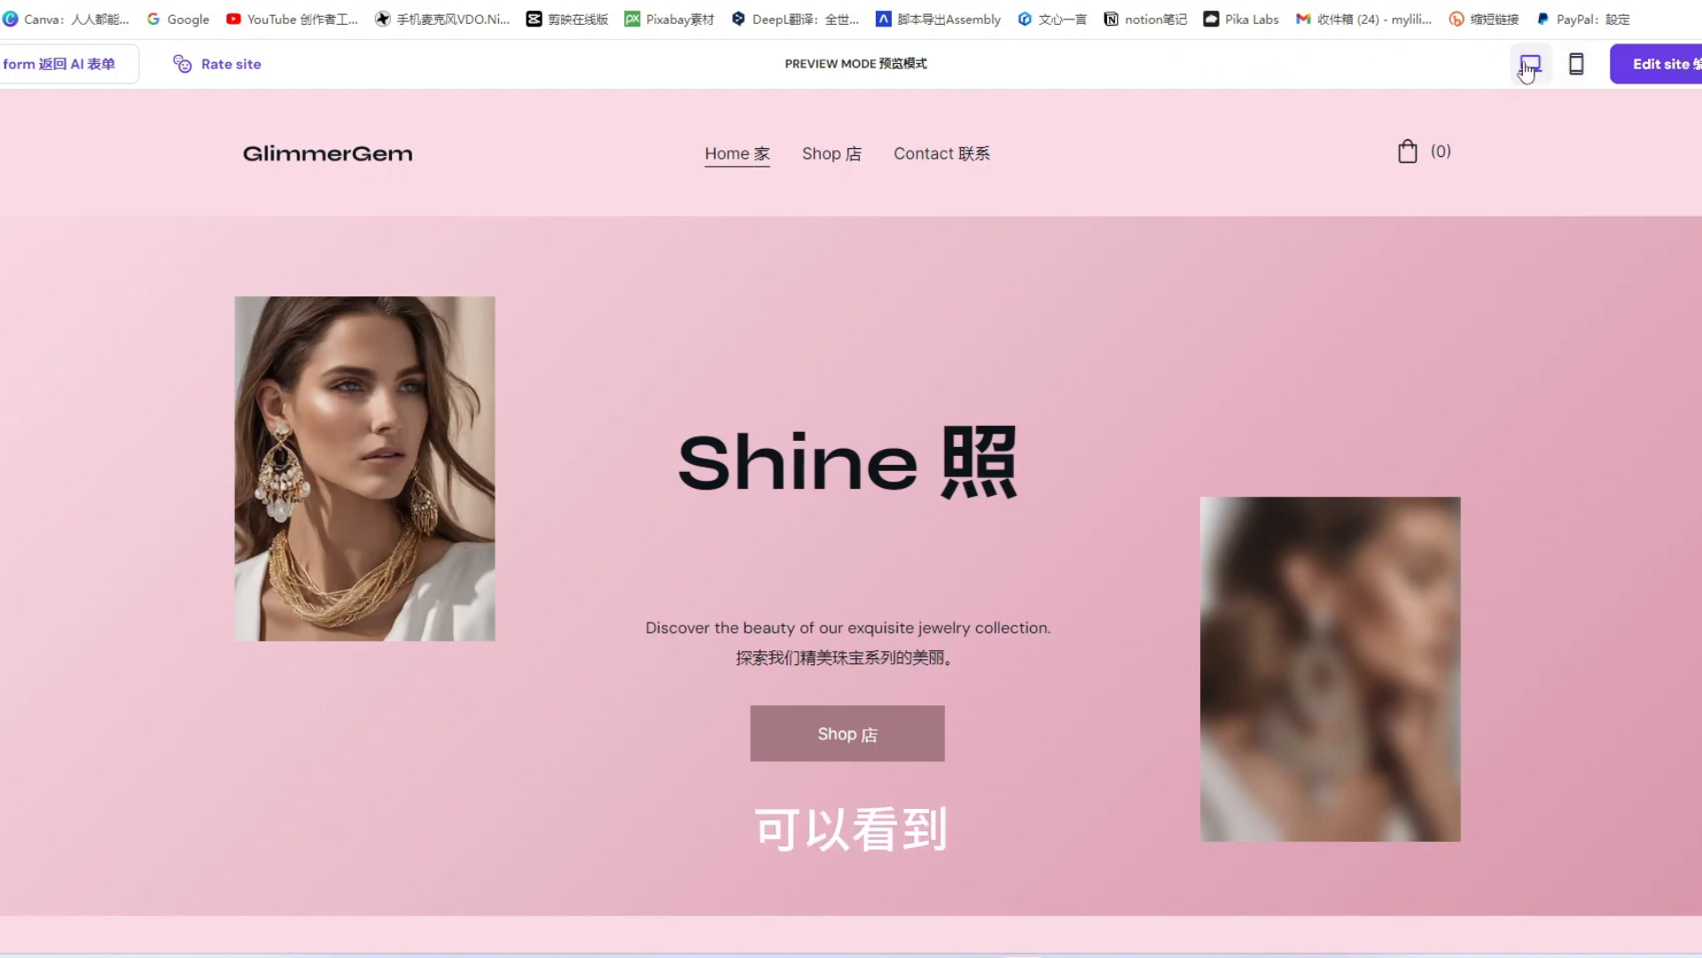
{"action": "left_click", "coordinate": [1577, 67]}
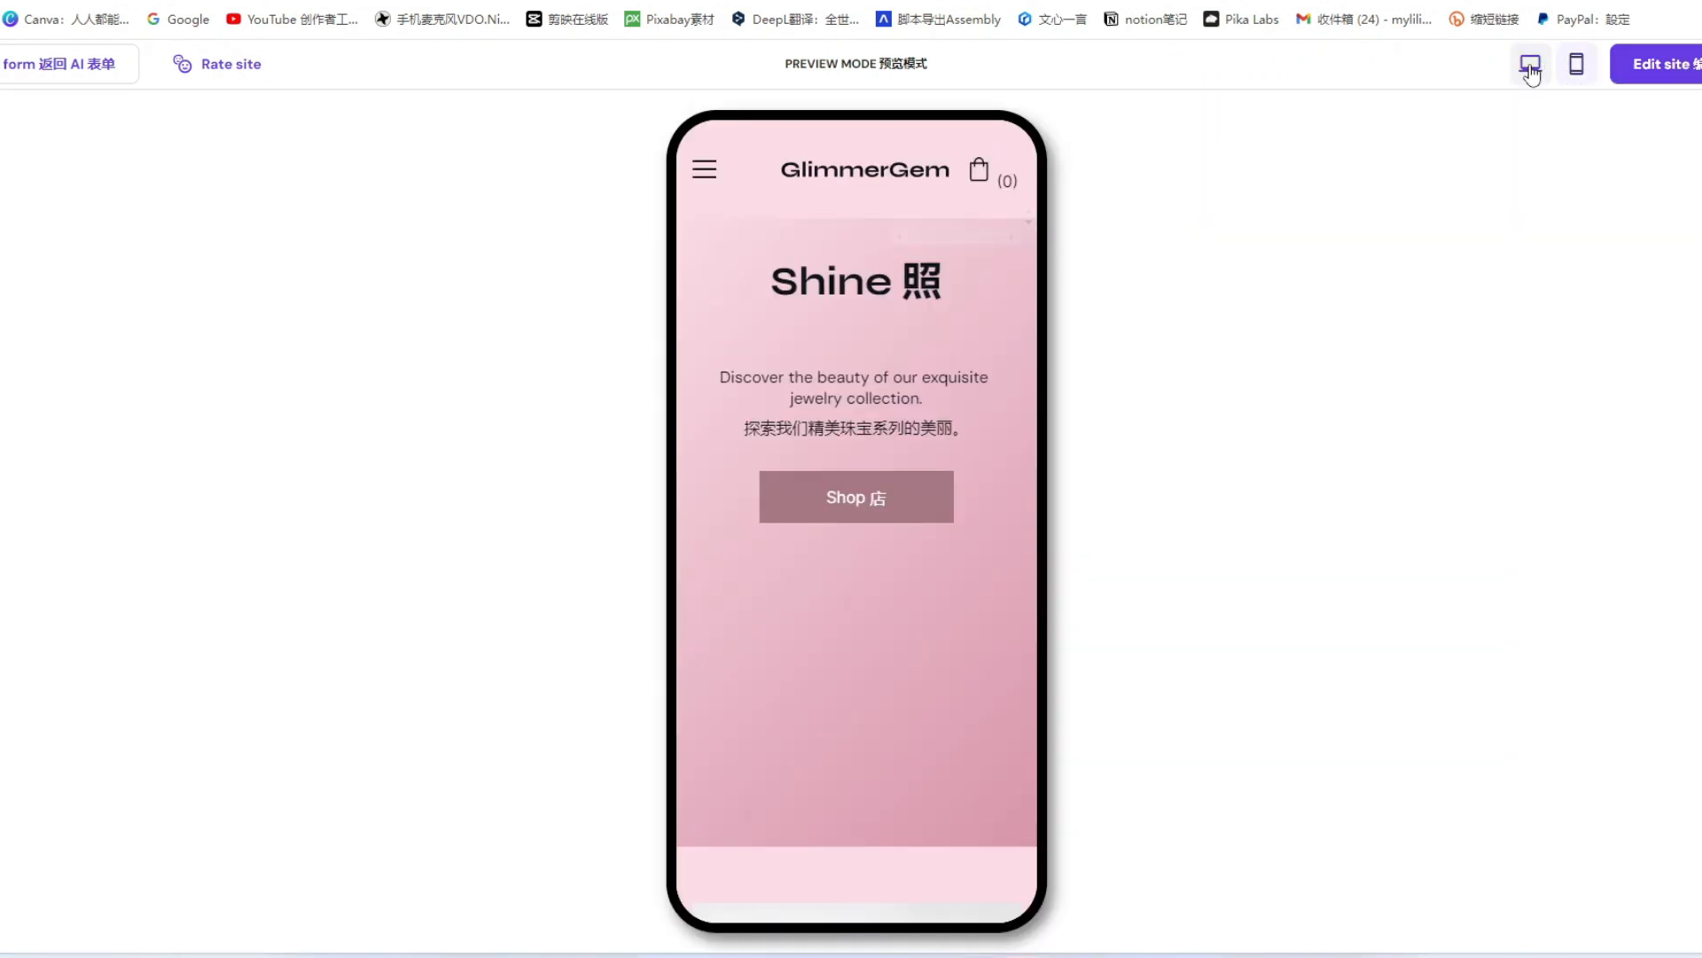
{"action": "scroll", "coordinate": [944, 544], "scroll_direction": "down", "scroll_amount": 10}
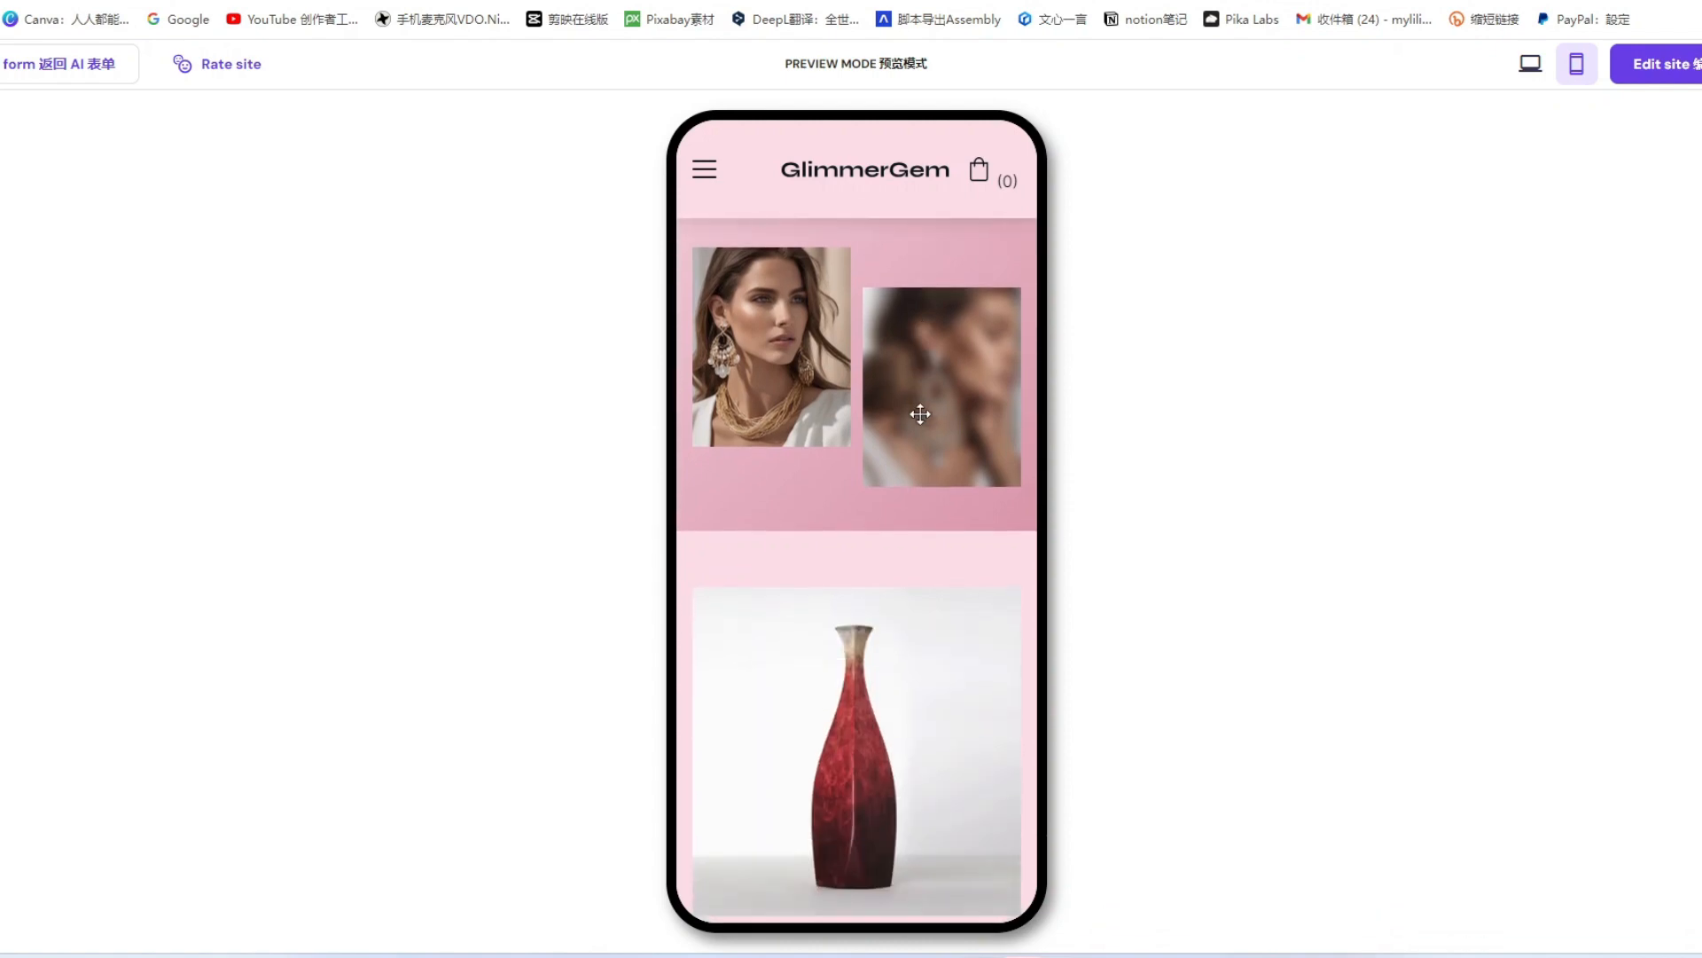
{"action": "scroll", "coordinate": [921, 455], "scroll_direction": "down", "scroll_amount": 10}
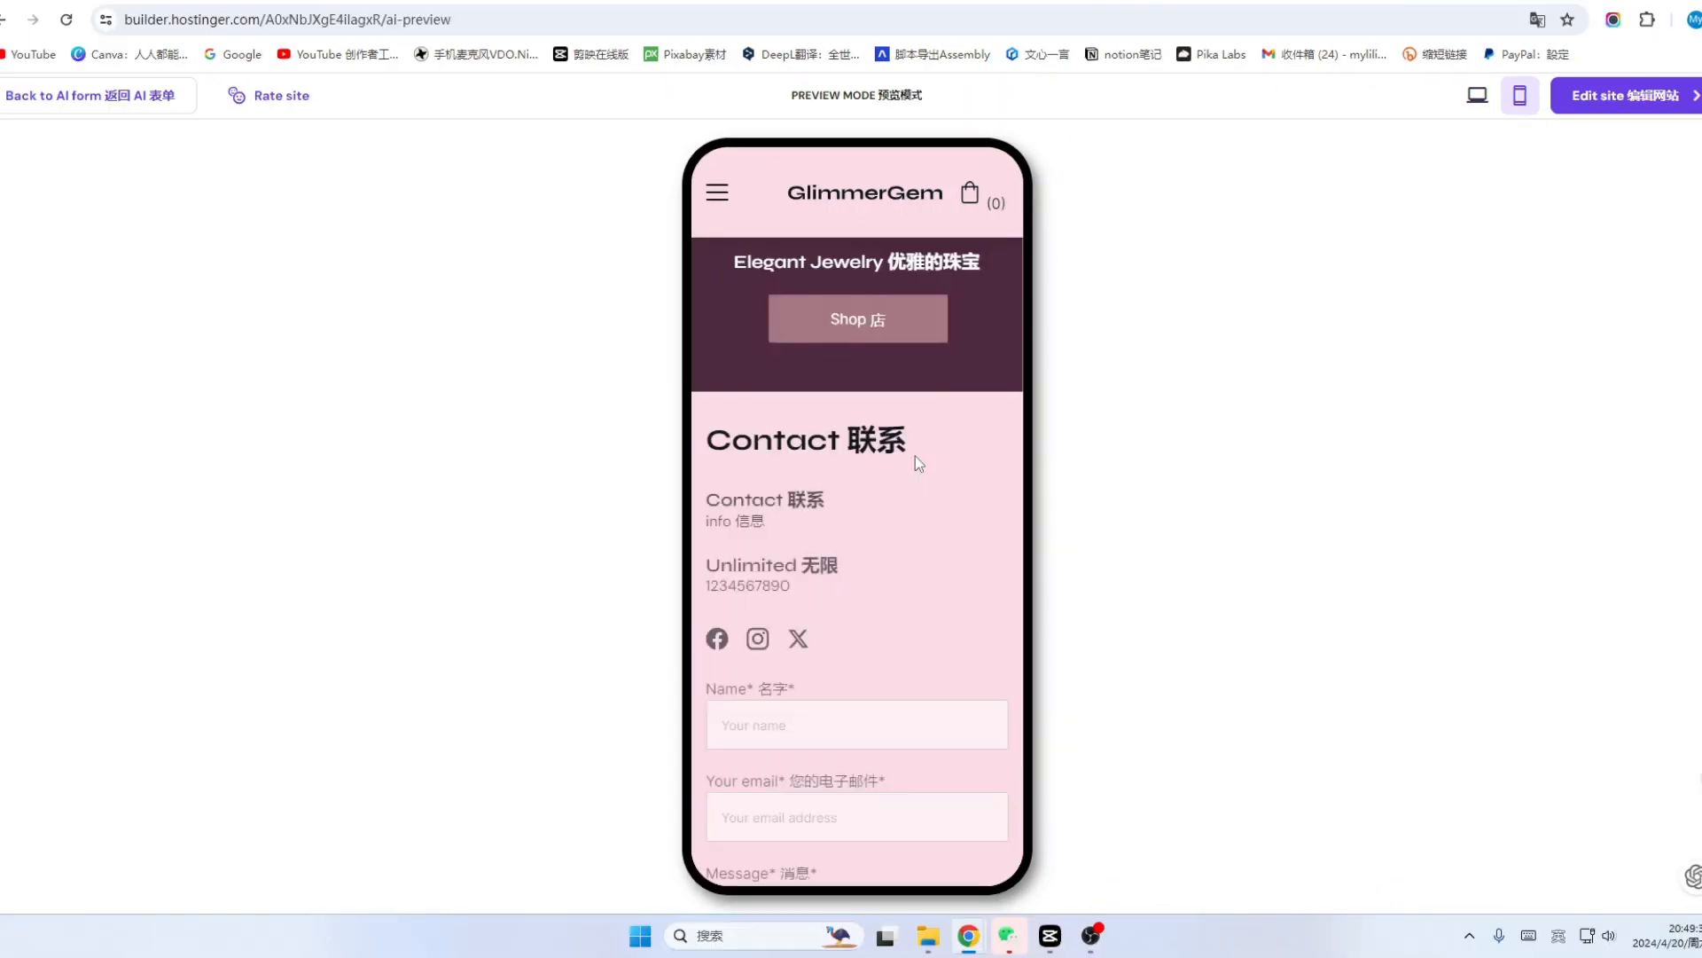
{"action": "scroll", "coordinate": [915, 455], "scroll_direction": "up", "scroll_amount": 10}
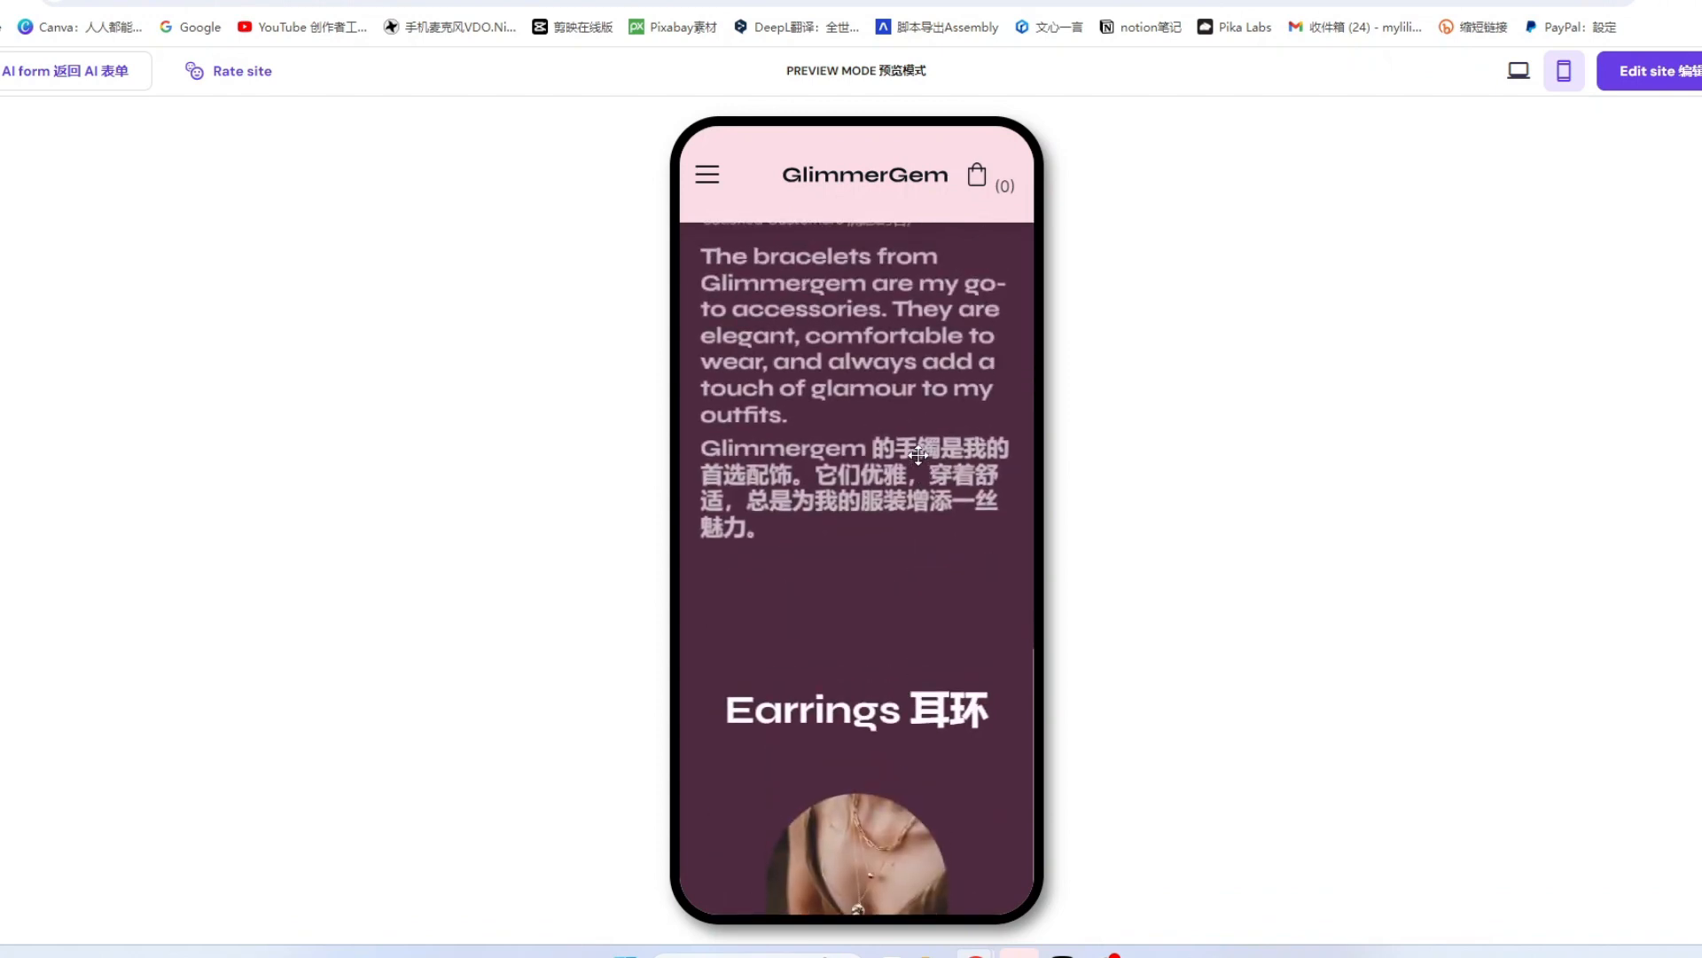
{"action": "scroll", "coordinate": [919, 454], "scroll_direction": "up", "scroll_amount": 5}
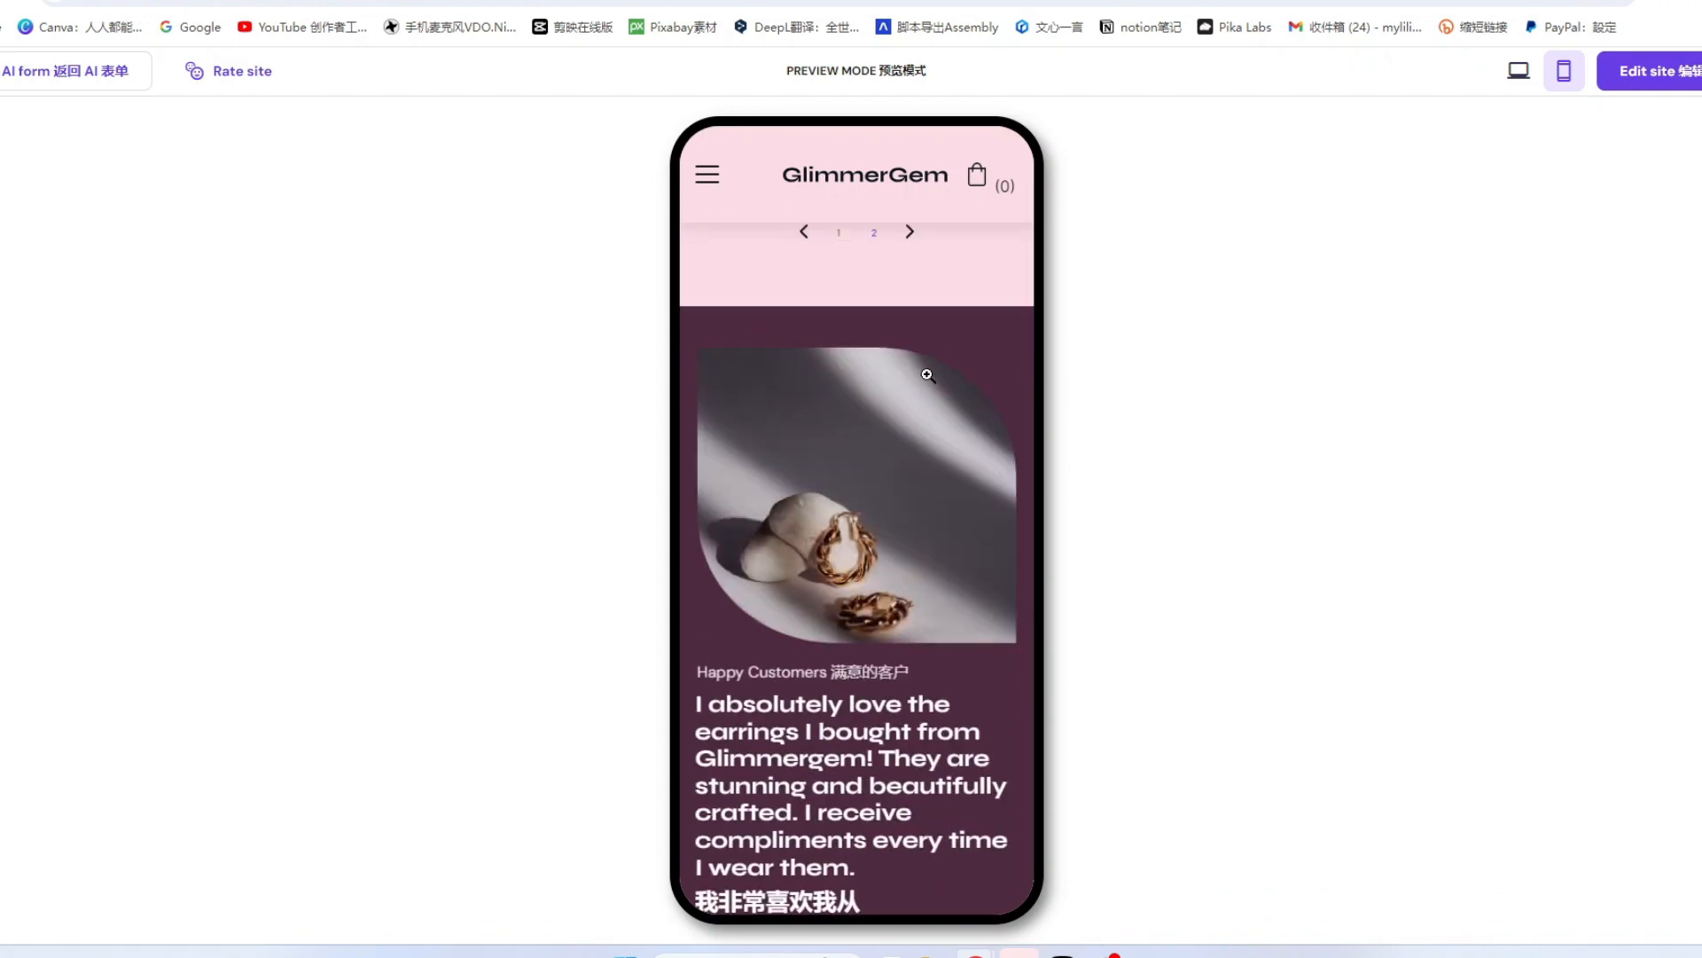
{"action": "left_click", "coordinate": [1518, 70]}
{"action": "scroll", "coordinate": [1242, 510], "scroll_direction": "down", "scroll_amount": 7}
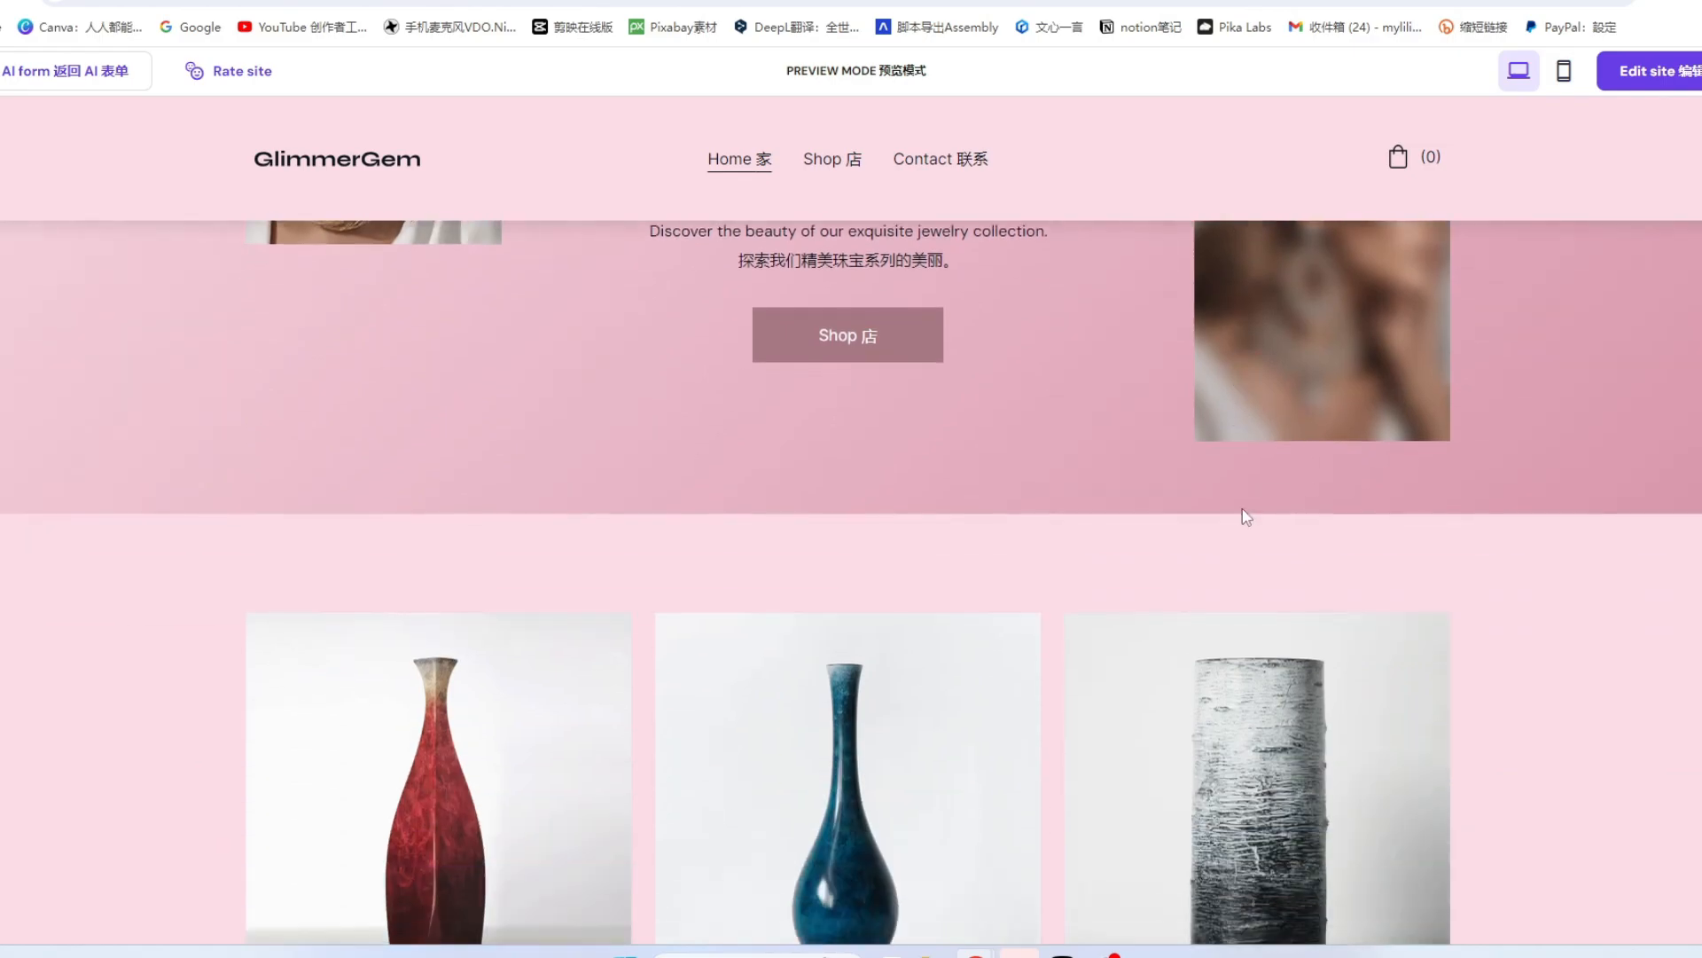
Open the generated GlimmerGem site in editing mode
{"action": "mouse_move", "coordinate": [1692, 81]}
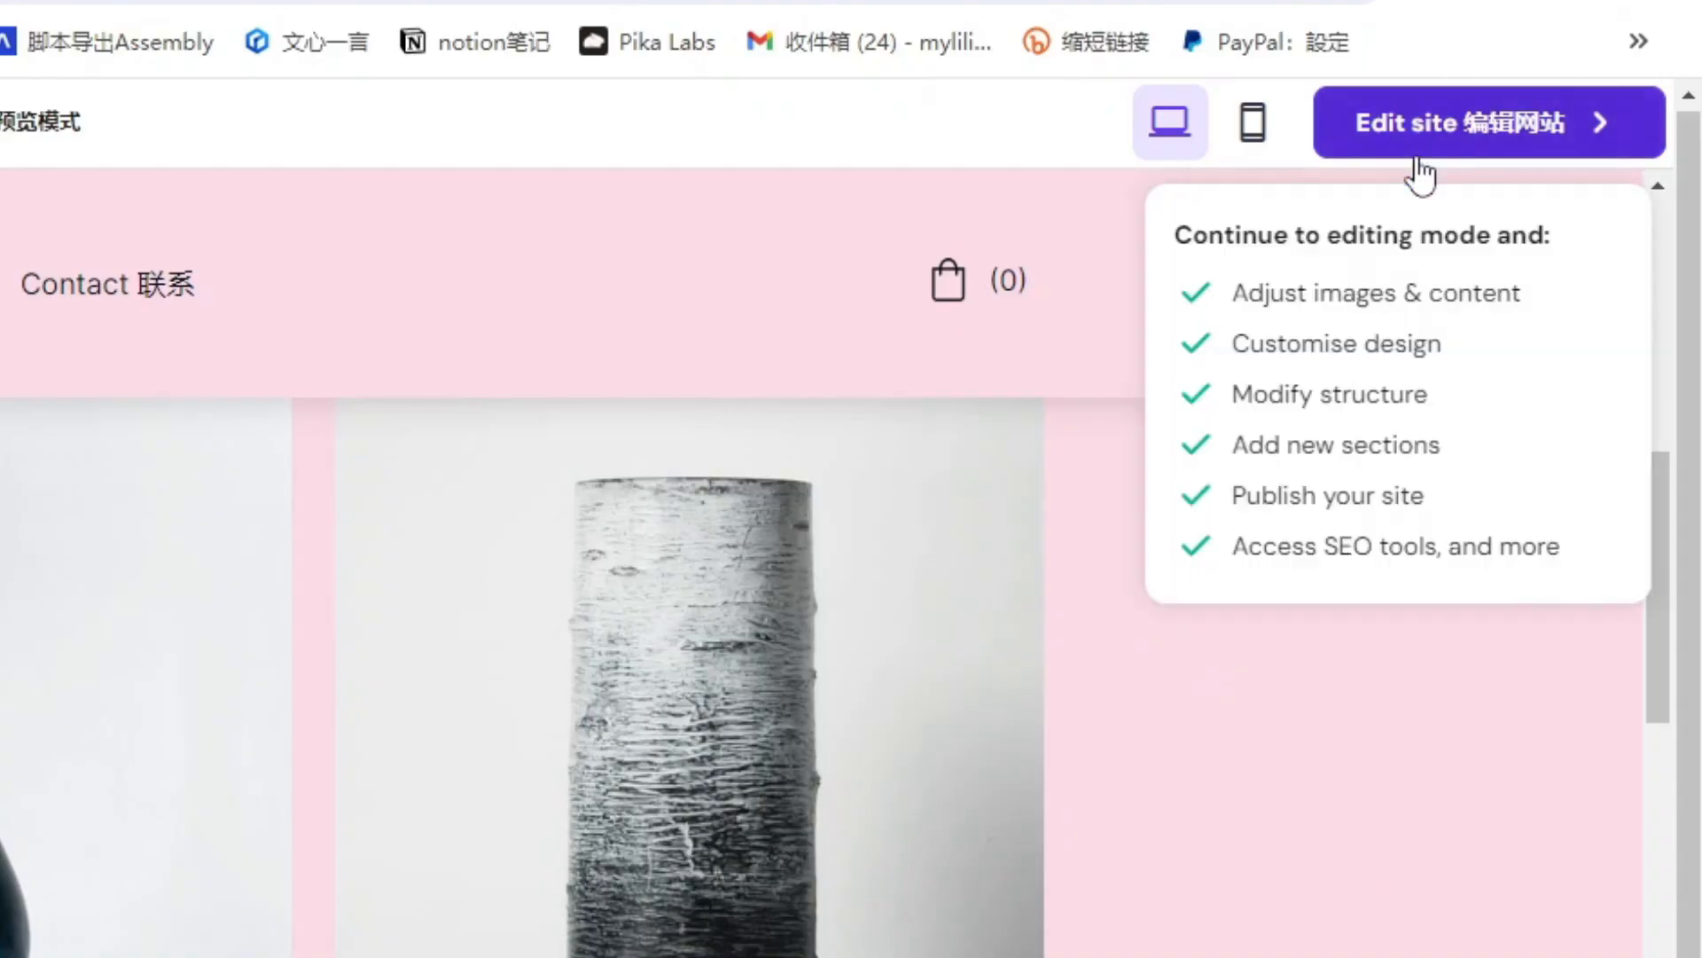
{"action": "left_click", "coordinate": [1578, 133]}
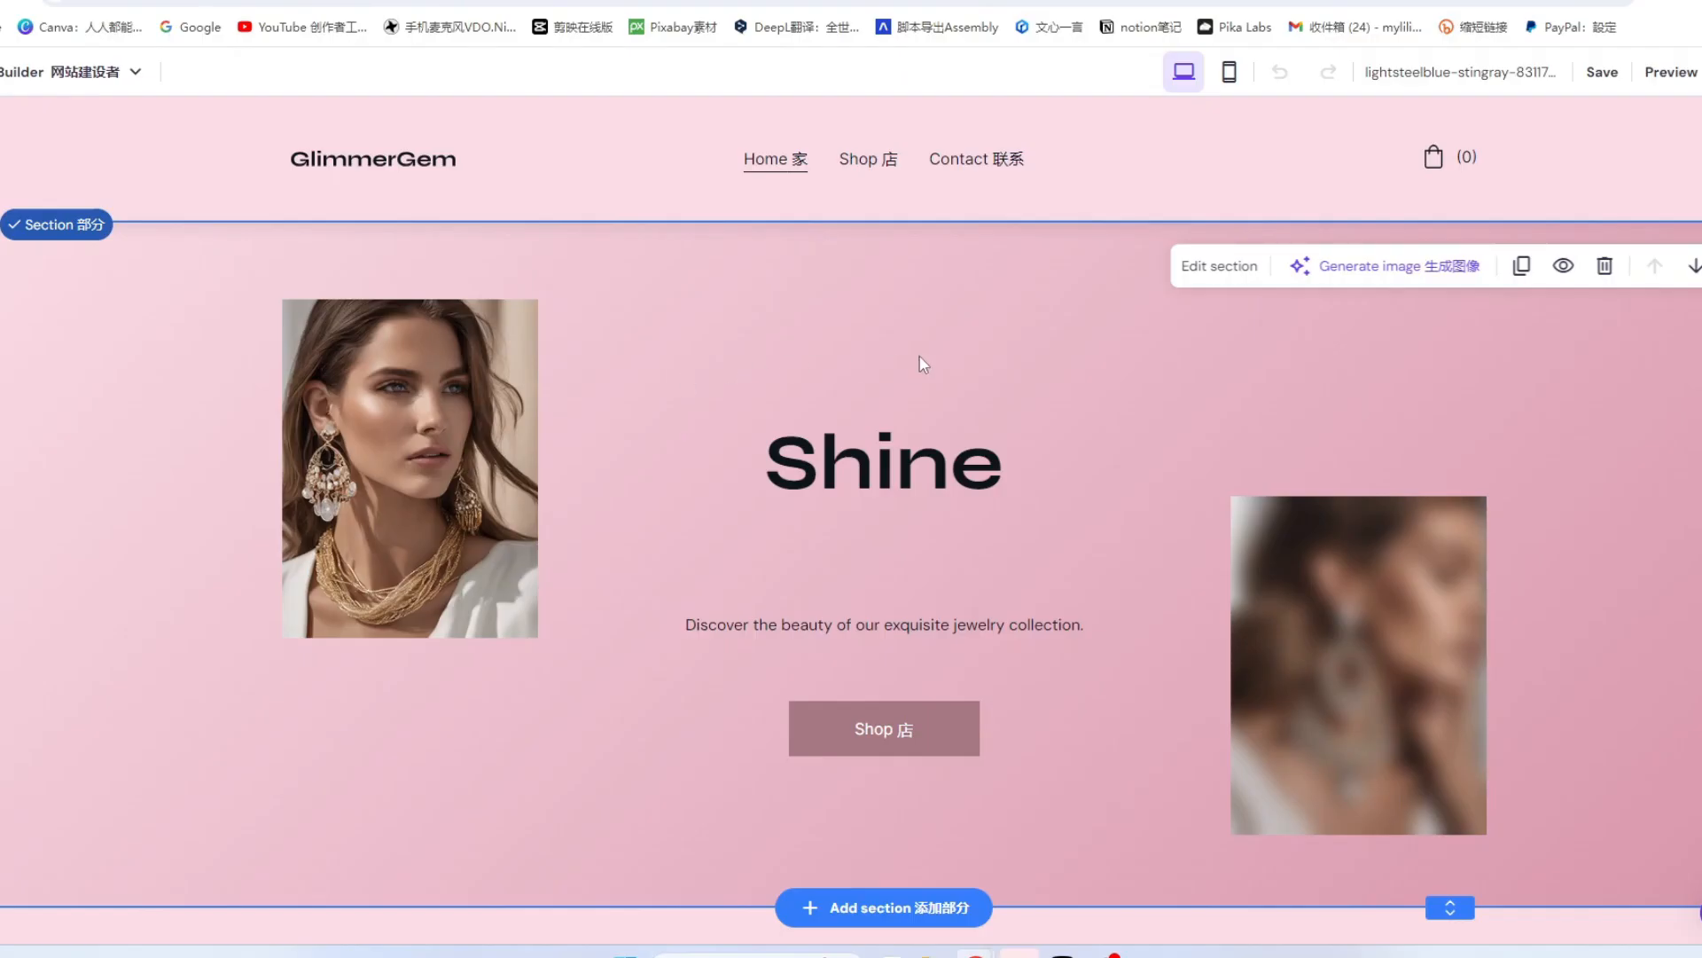
{"action": "scroll", "coordinate": [922, 363], "scroll_direction": "down", "scroll_amount": 2}
{"action": "scroll", "coordinate": [722, 300], "scroll_direction": "up", "scroll_amount": 1}
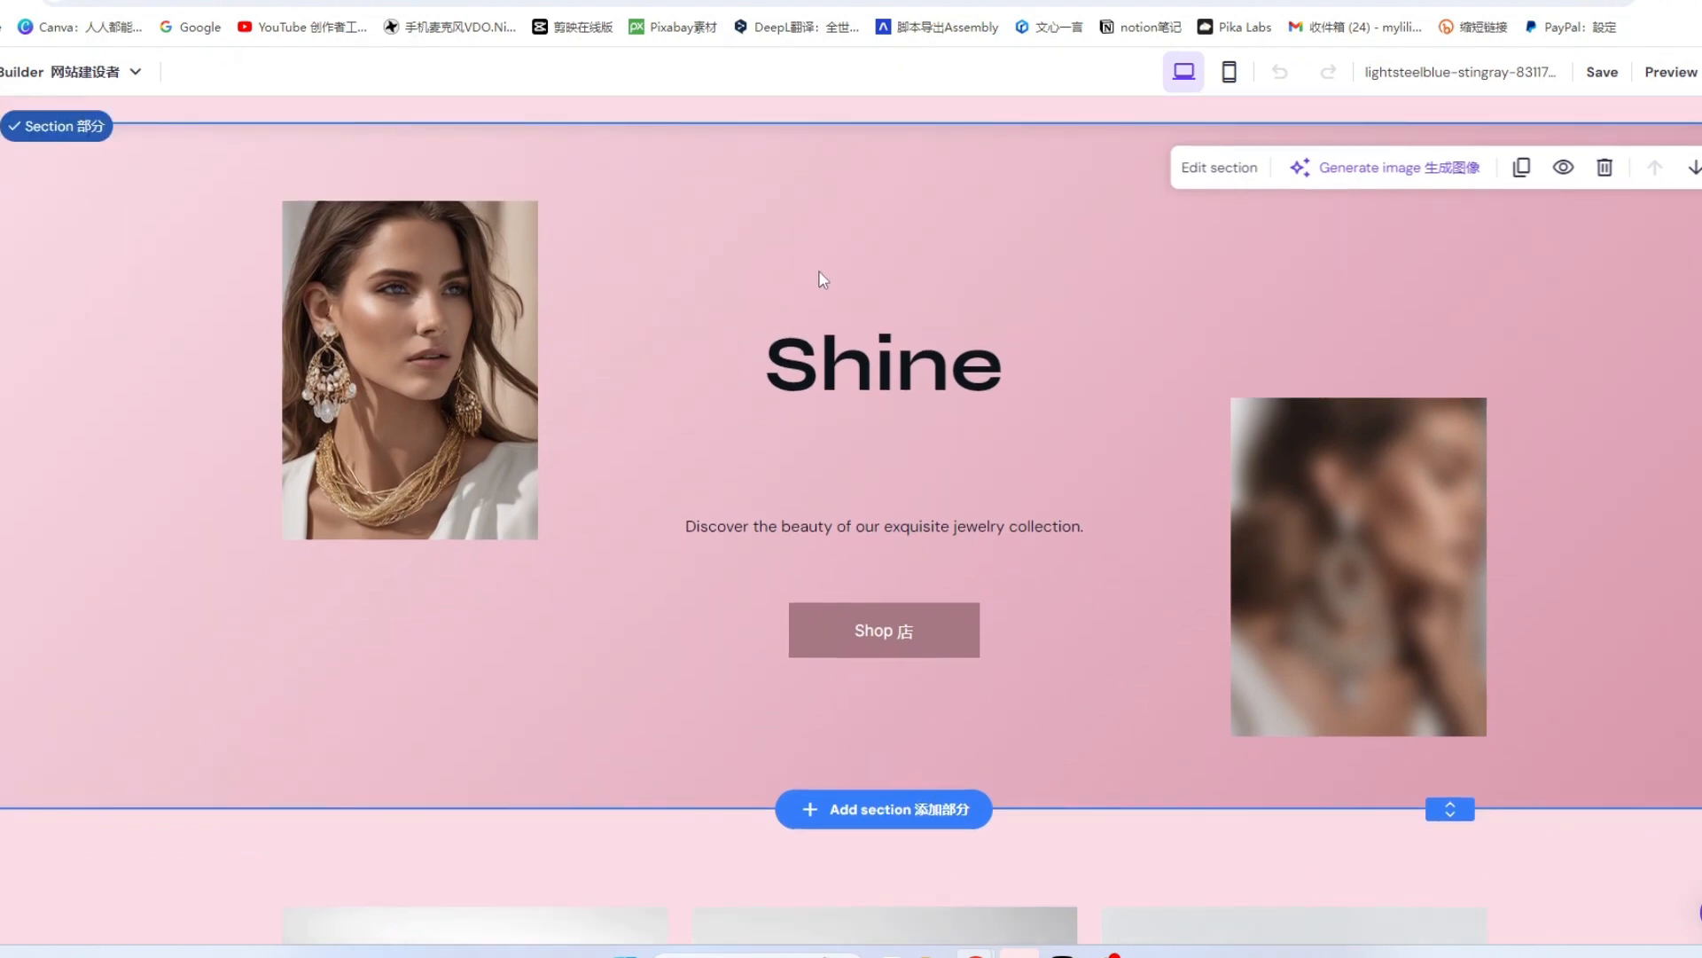
{"action": "scroll", "coordinate": [822, 278], "scroll_direction": "up", "scroll_amount": 1}
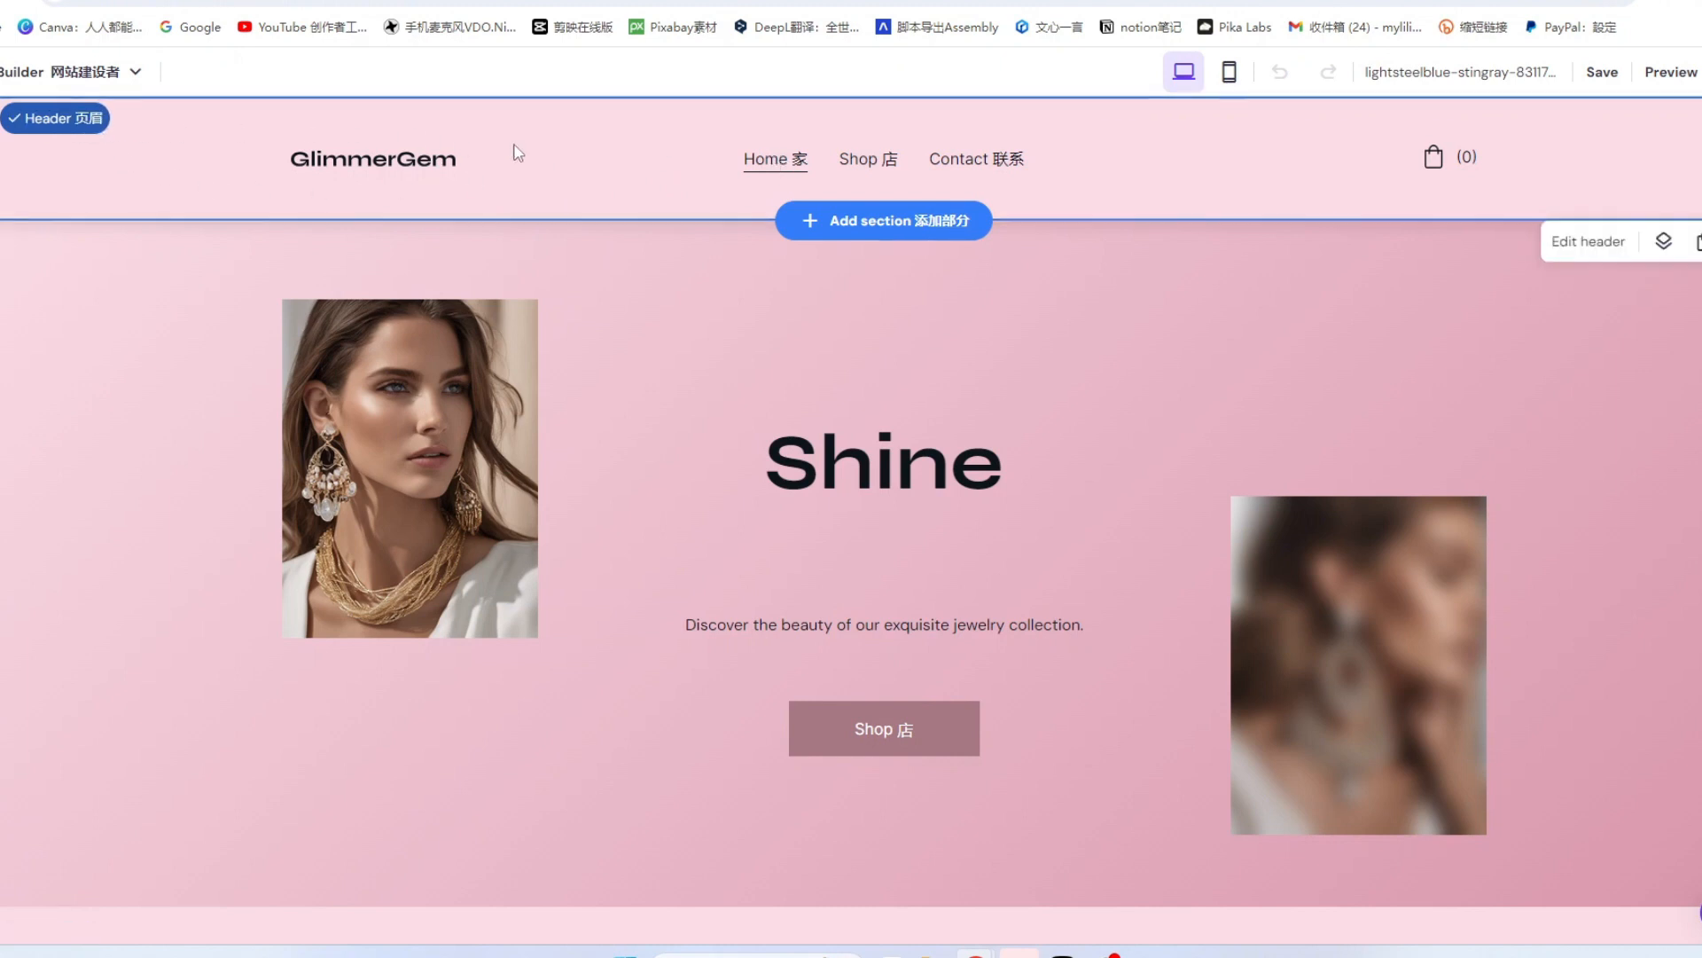
Look over the header's layout settings and the hero section's background and layout settings
{"action": "left_click", "coordinate": [1587, 241]}
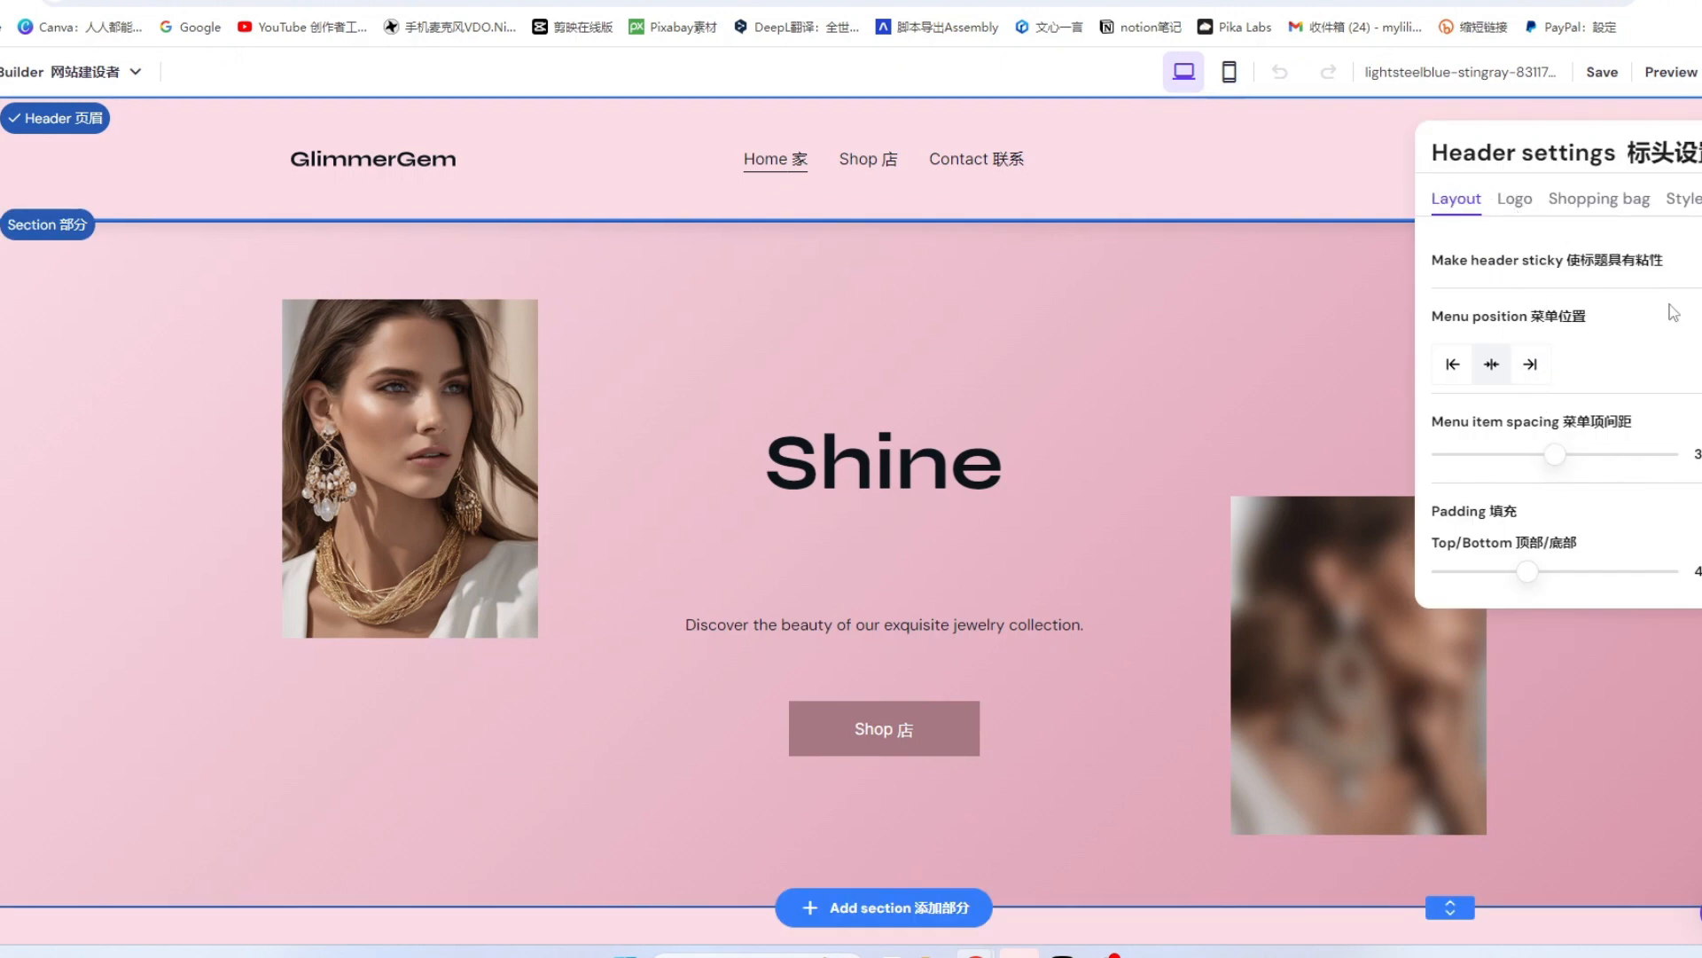
{"action": "left_click", "coordinate": [1157, 319]}
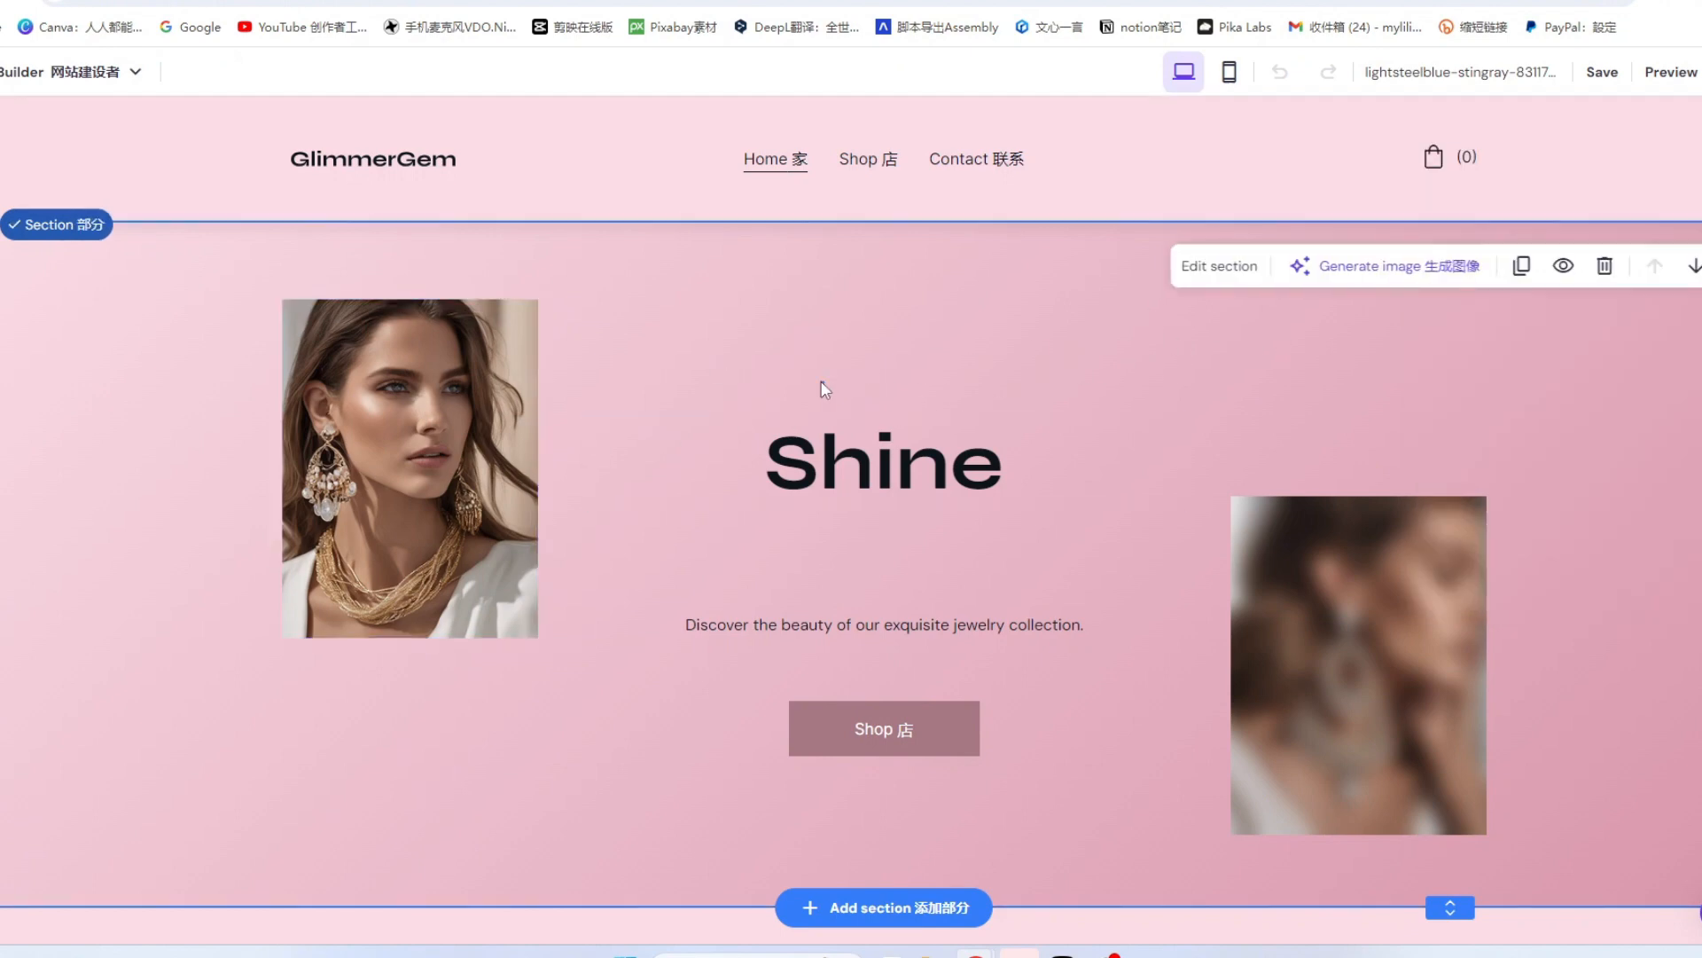
{"action": "left_click", "coordinate": [1222, 266]}
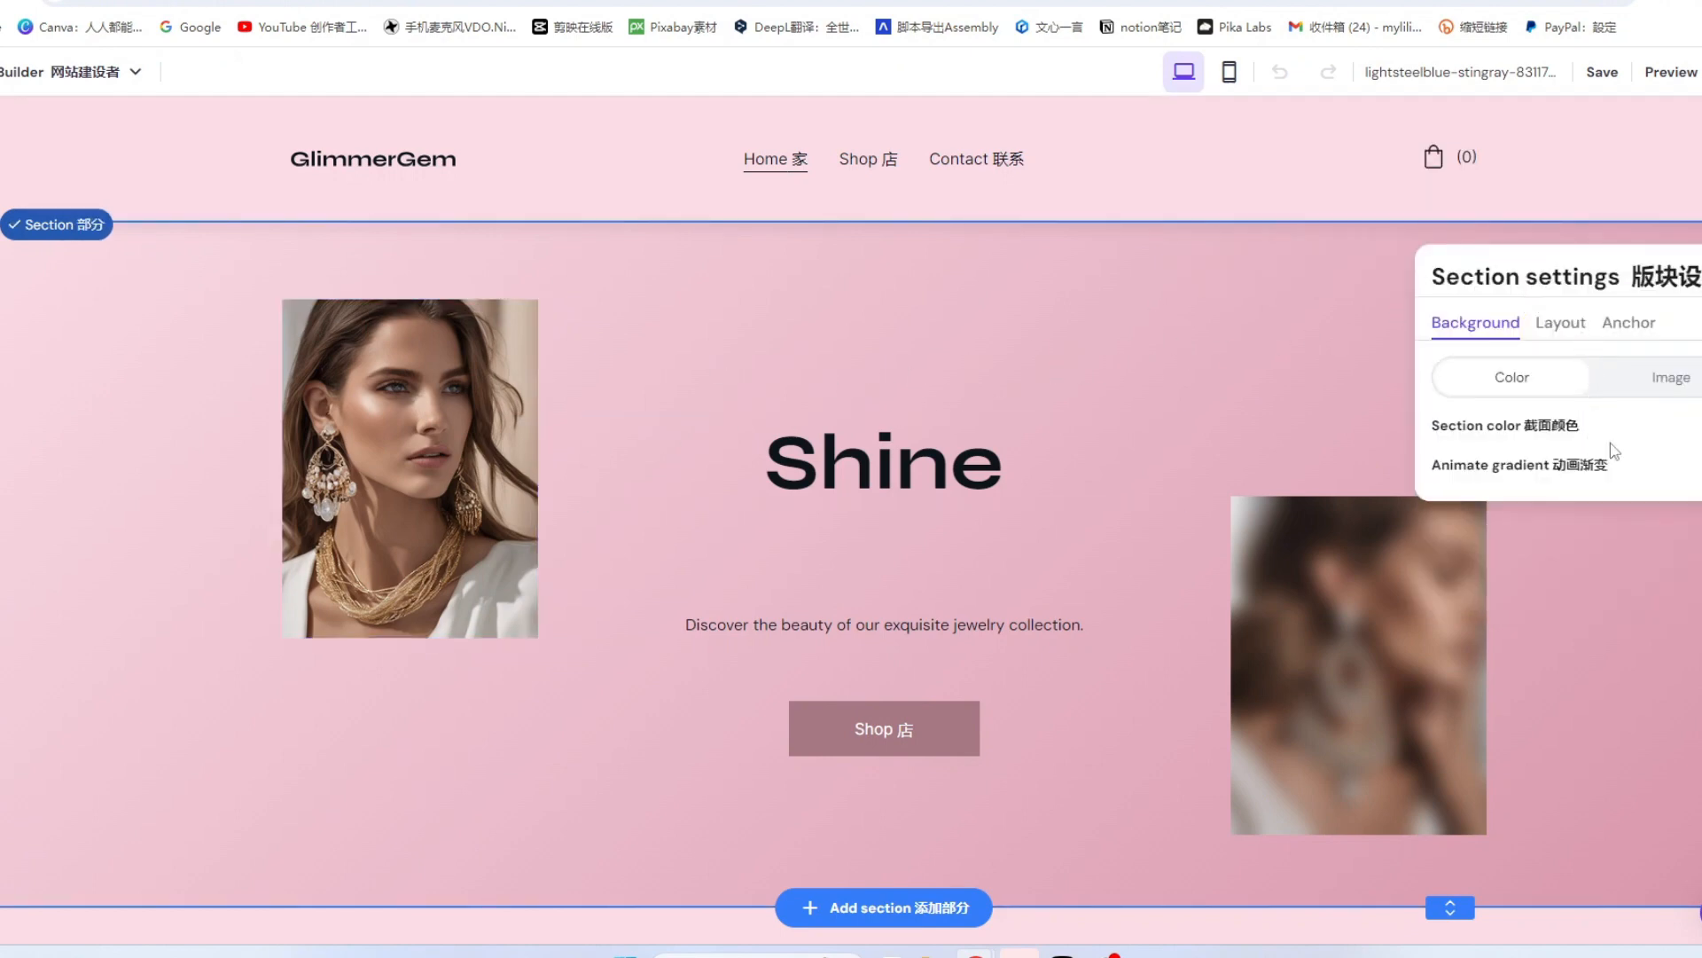
{"action": "left_click", "coordinate": [1565, 325]}
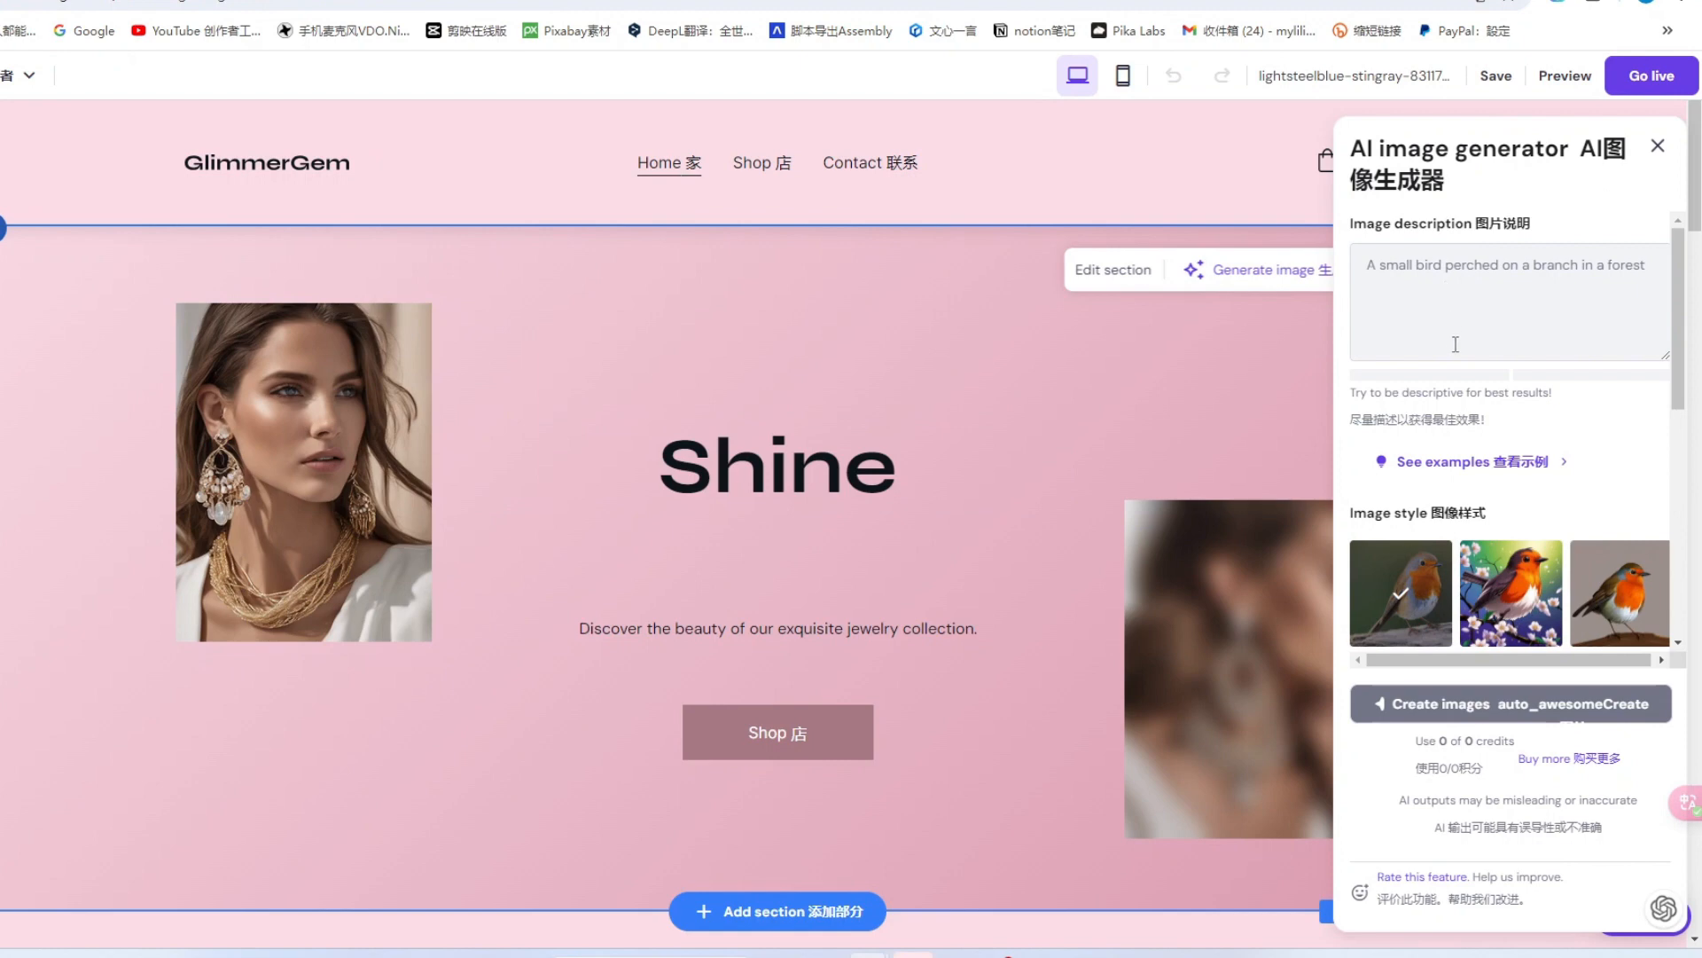
Look through the image styles offered by the AI image generator for the hero section
{"action": "scroll", "coordinate": [1547, 337], "scroll_direction": "down", "scroll_amount": 6}
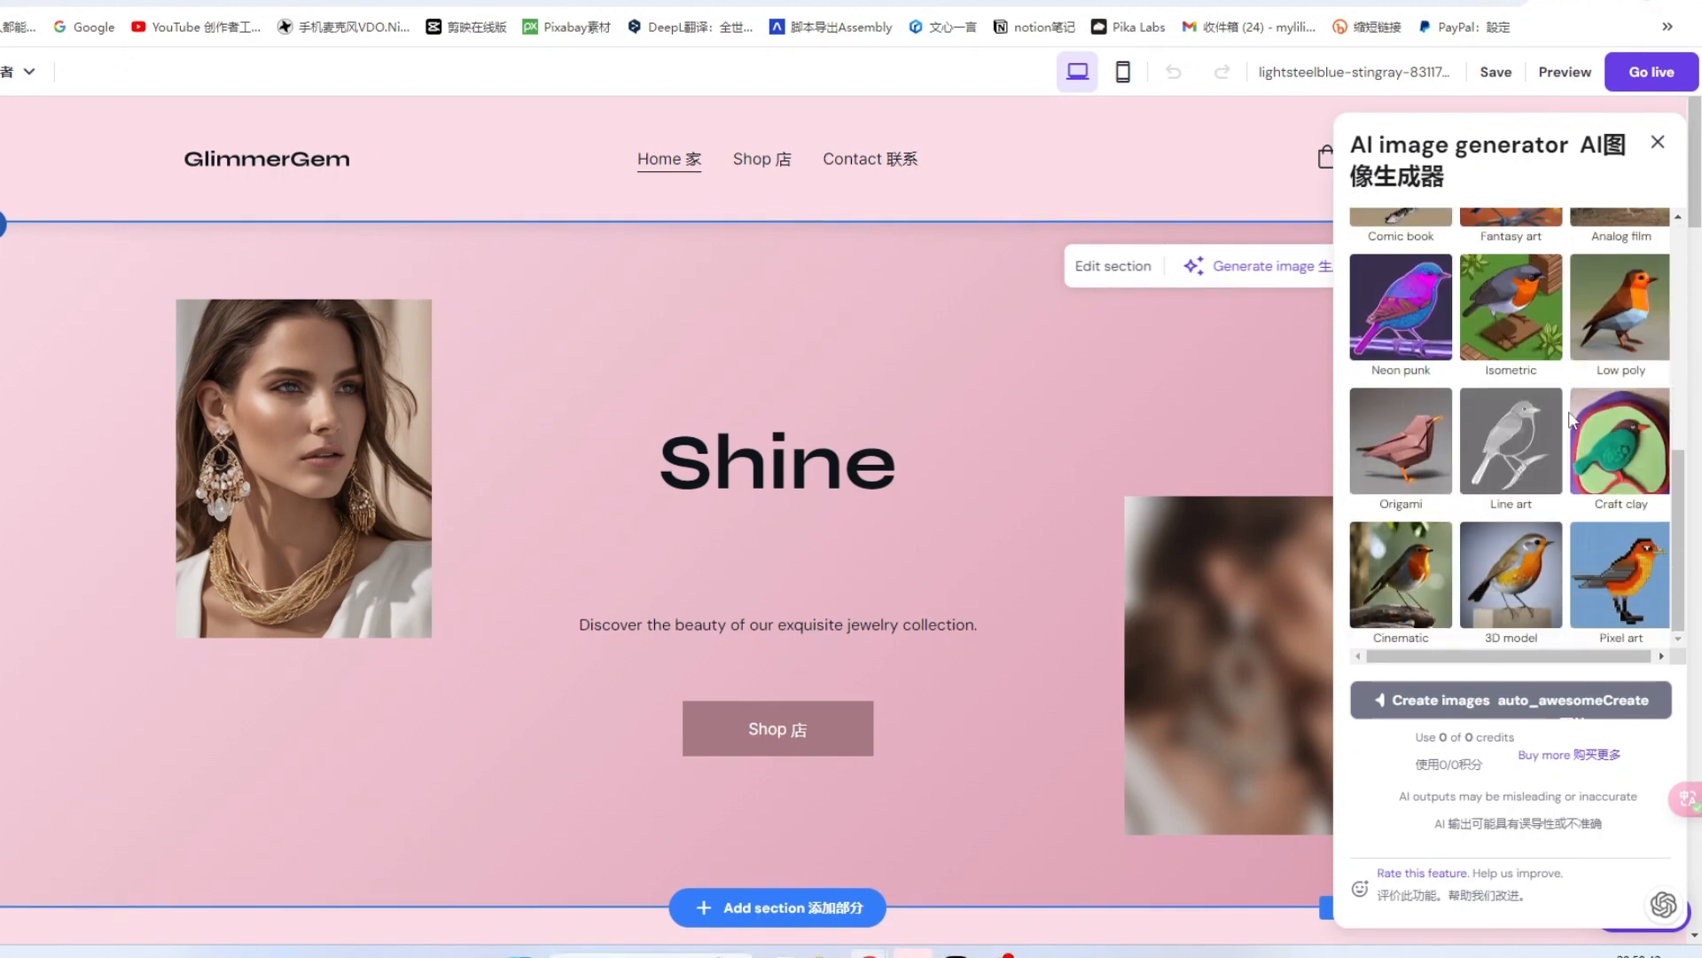
{"action": "scroll", "coordinate": [1569, 419], "scroll_direction": "up", "scroll_amount": 5}
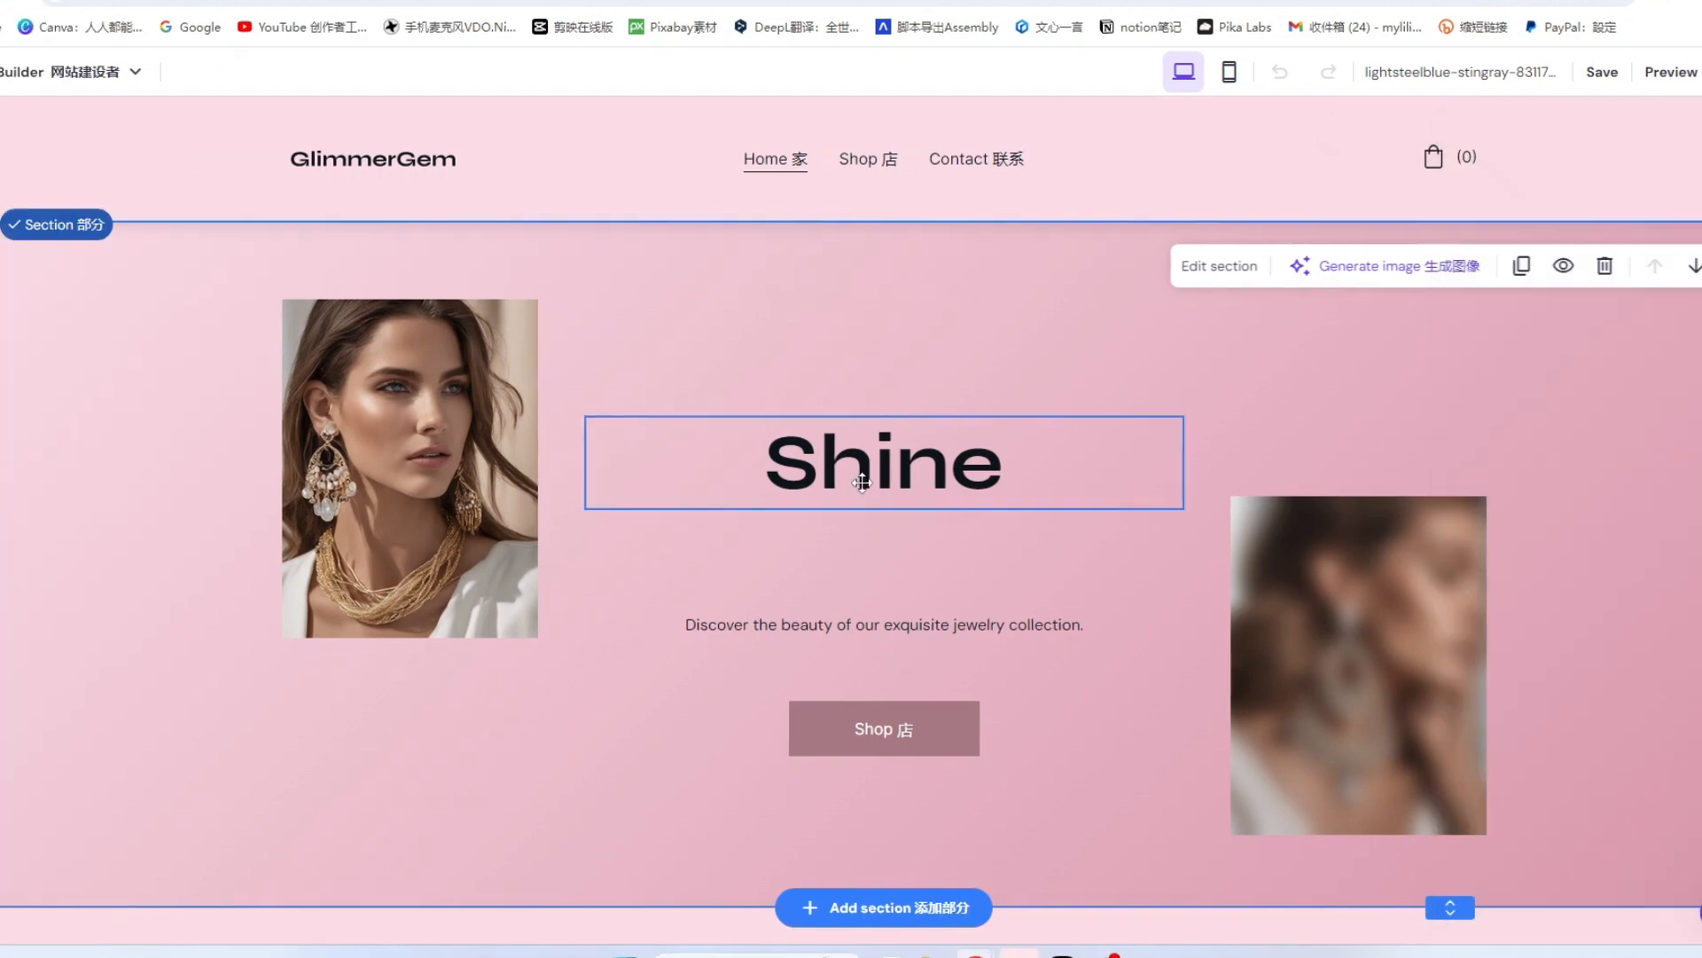
Open the hero heading "Shine" for text editing and select its whole text
{"action": "left_click", "coordinate": [756, 482]}
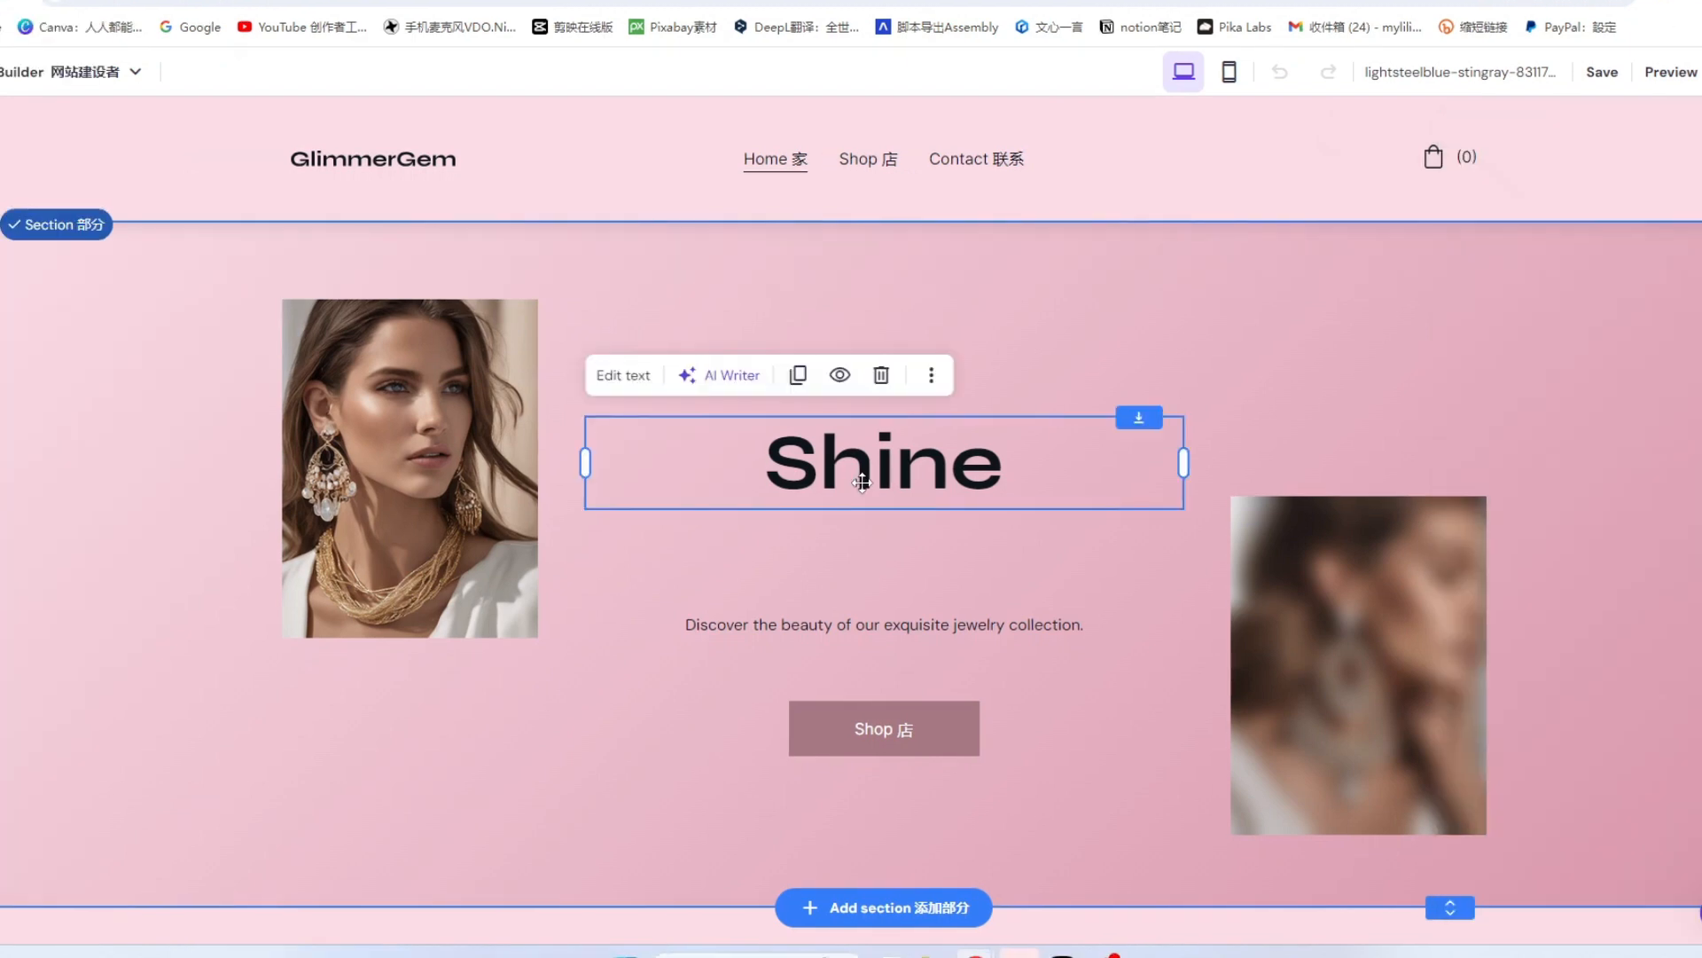
{"action": "left_click", "coordinate": [624, 377]}
{"action": "key", "text": "ctrl+a"}
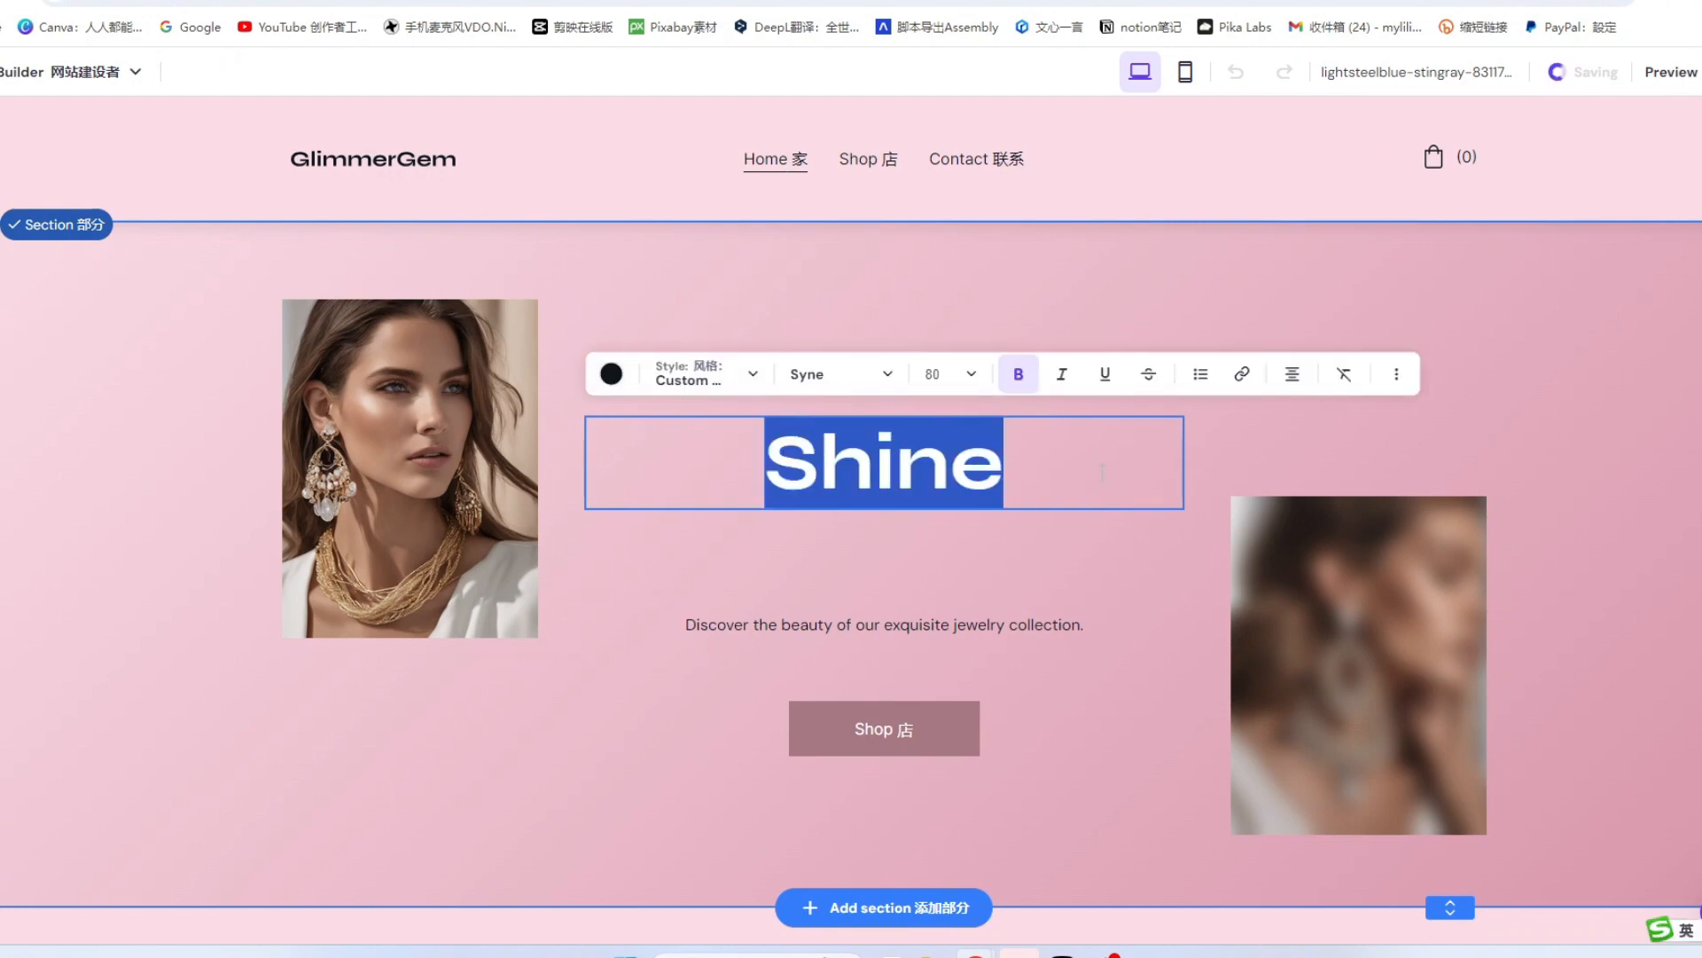
{"action": "left_click", "coordinate": [1093, 473]}
Look through the sections of the generated GlimmerGem homepage, including its product listing
{"action": "scroll", "coordinate": [904, 387], "scroll_direction": "down", "scroll_amount": 5}
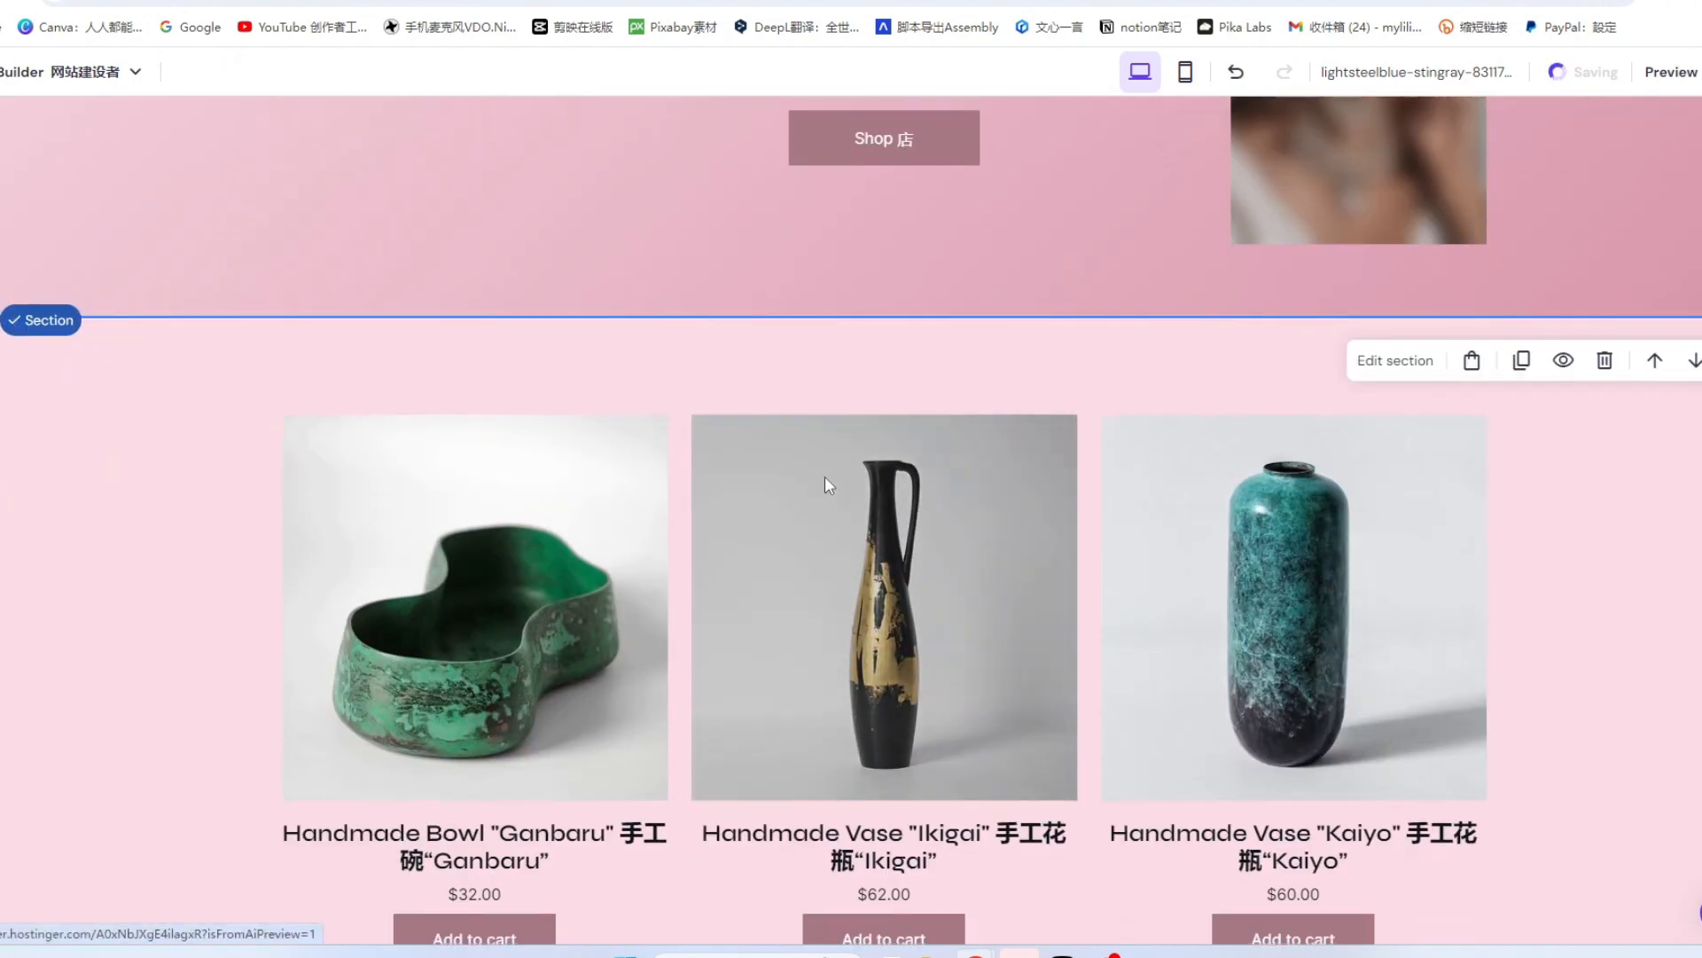
{"action": "scroll", "coordinate": [824, 483], "scroll_direction": "down", "scroll_amount": 10}
{"action": "scroll", "coordinate": [631, 532], "scroll_direction": "up", "scroll_amount": 15}
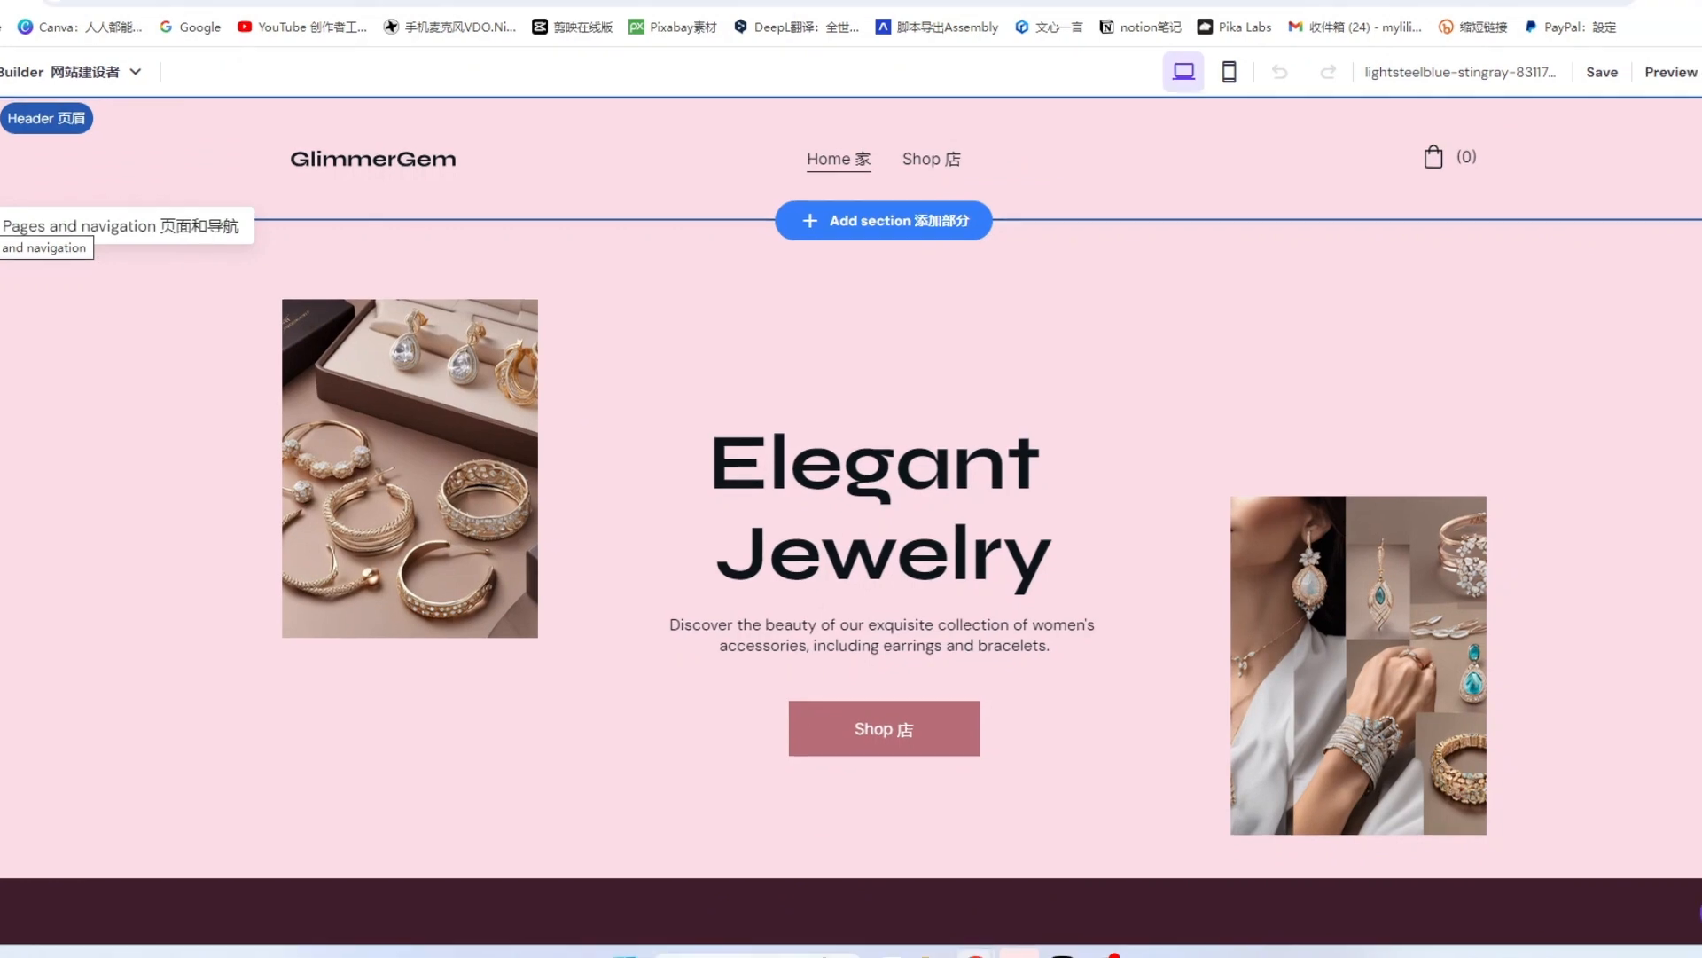
Look over the color settings and font pairings in the website styles
{"action": "left_click", "coordinate": [27, 210]}
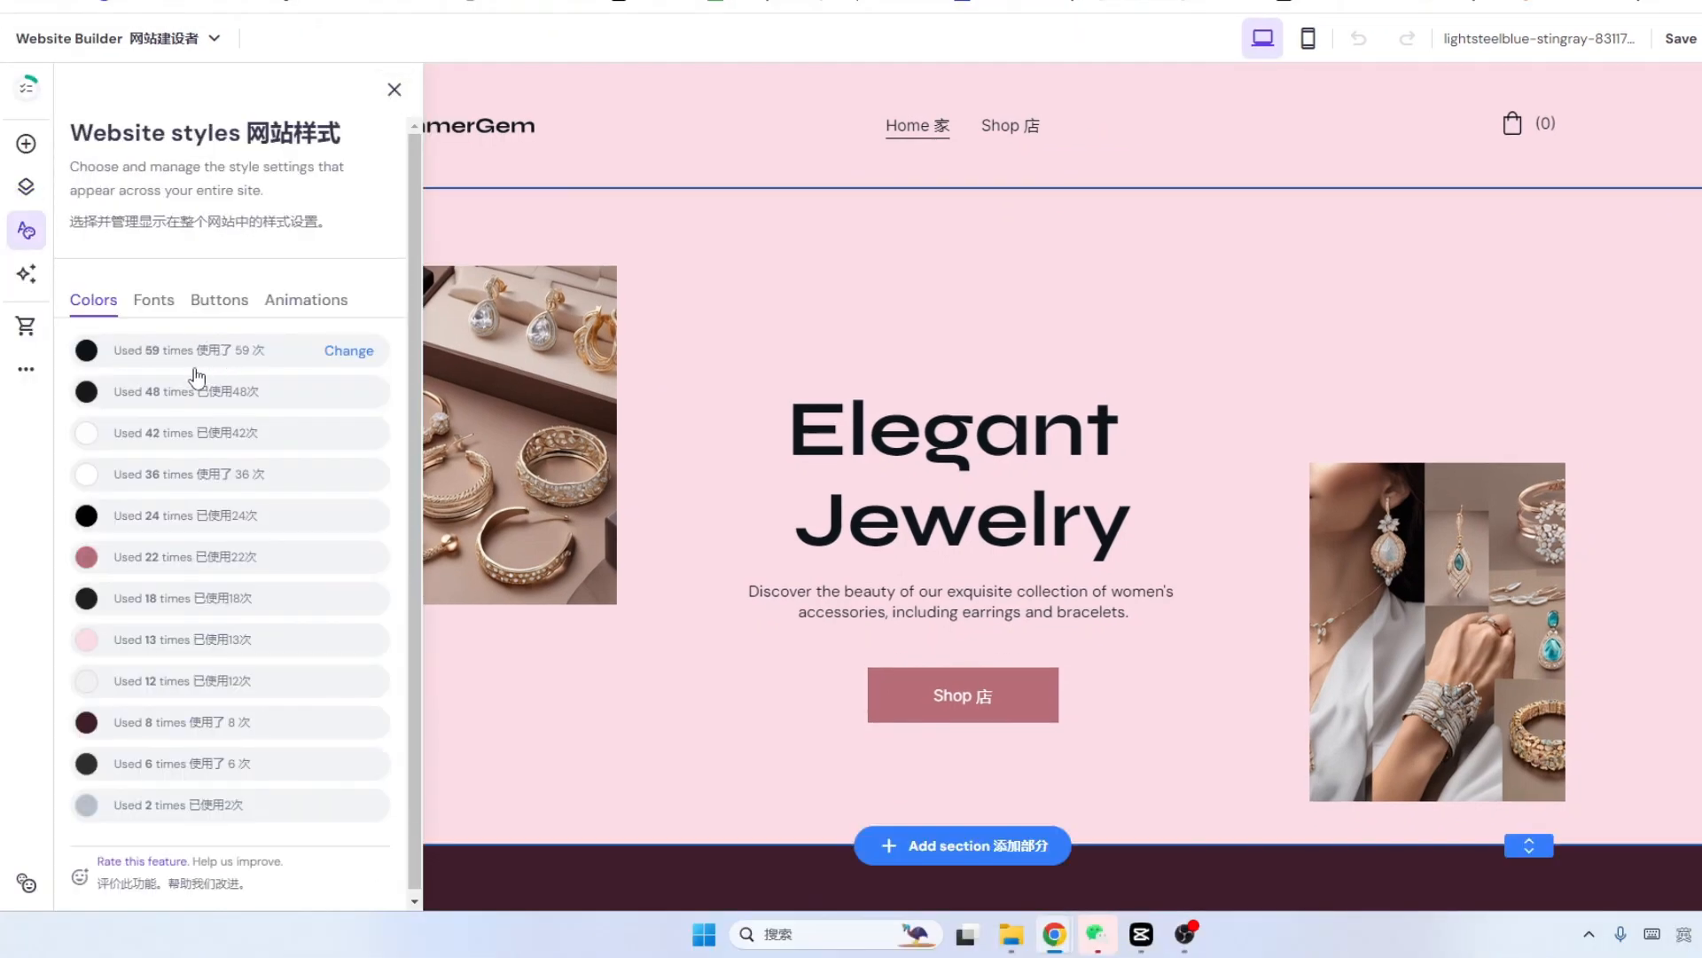
{"action": "scroll", "coordinate": [222, 605], "scroll_direction": "down", "scroll_amount": 1}
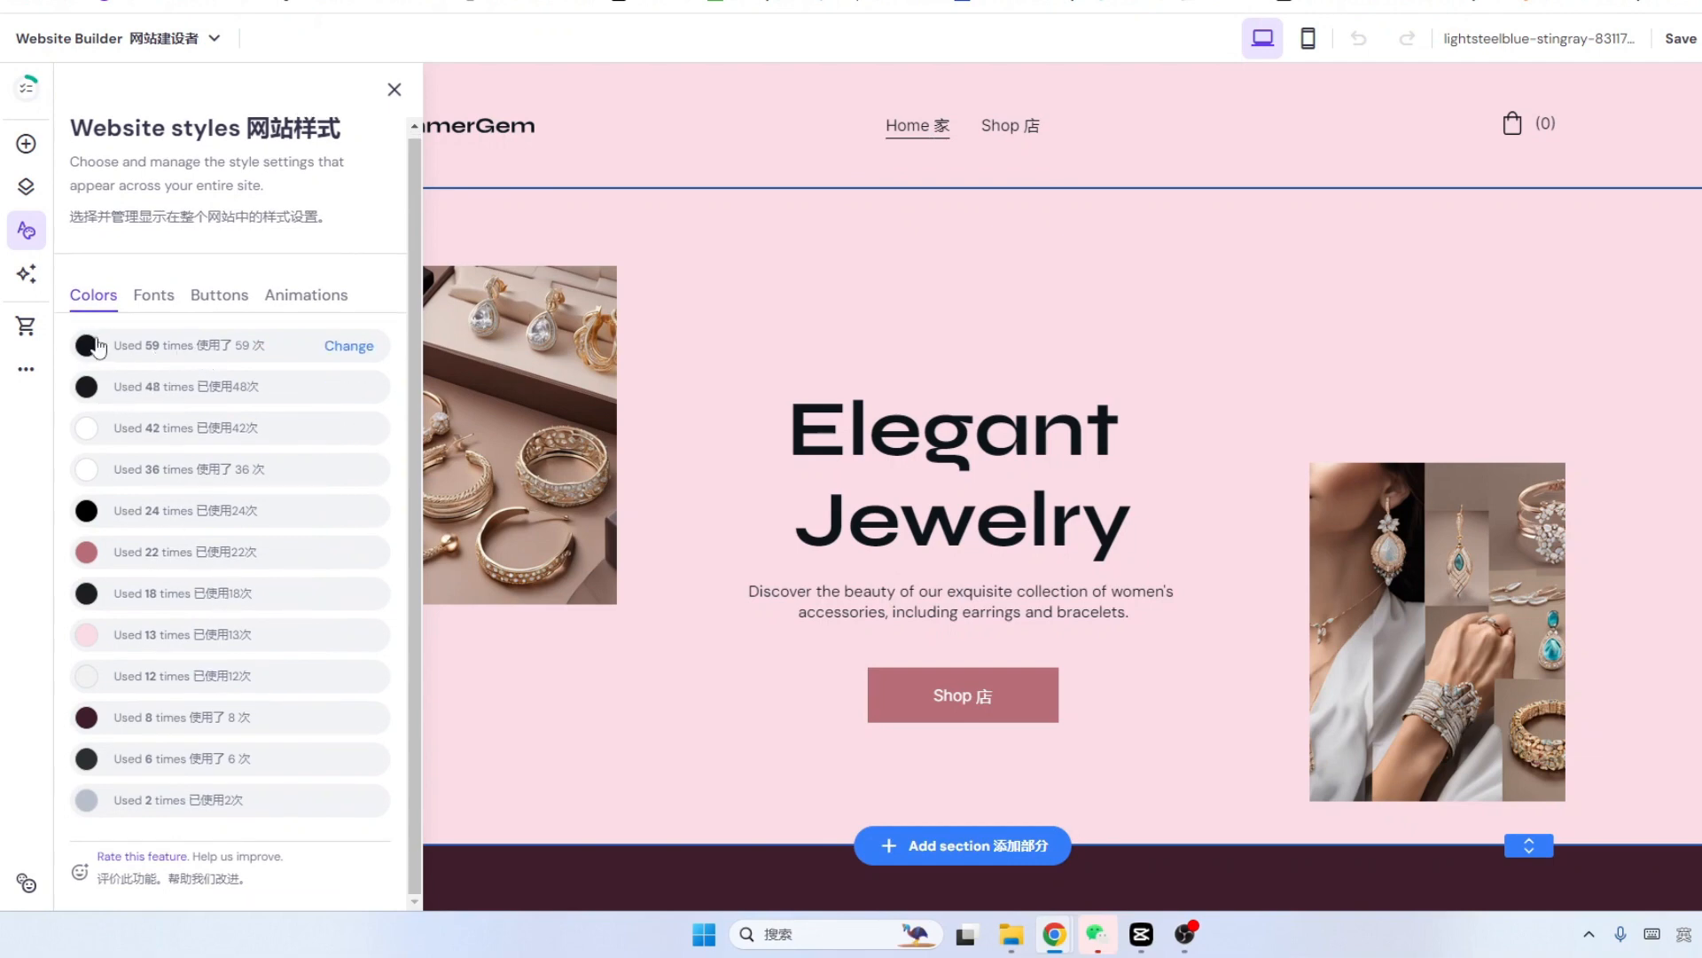
{"action": "left_click", "coordinate": [163, 303]}
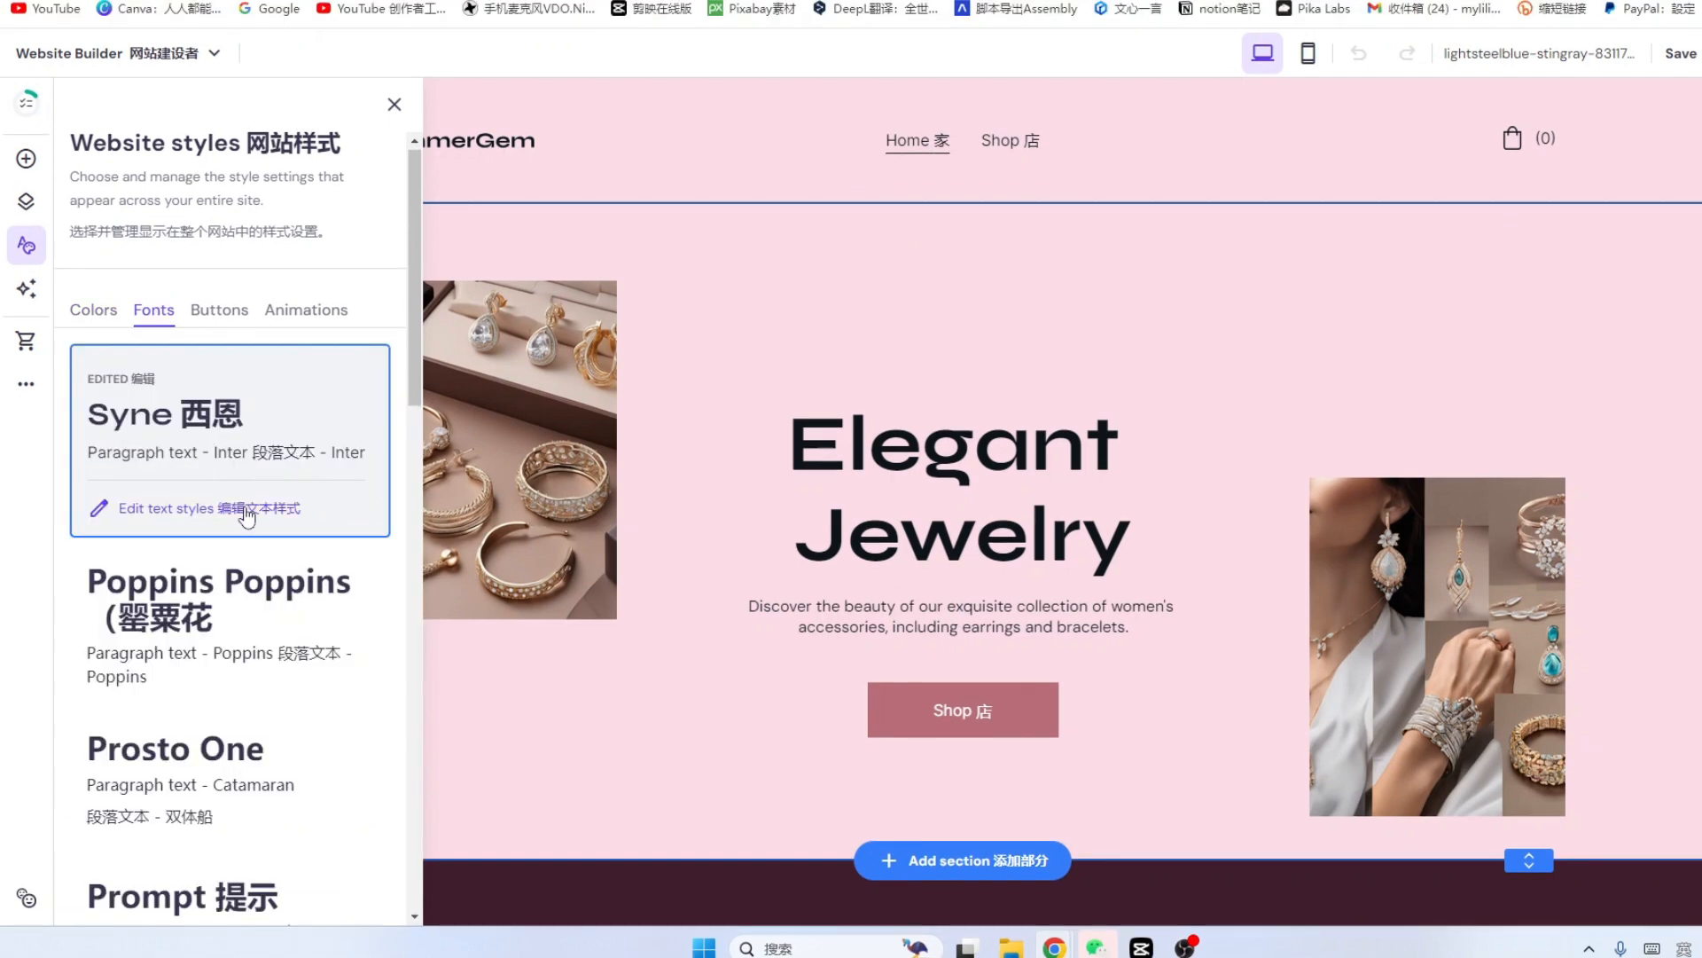
{"action": "scroll", "coordinate": [252, 681], "scroll_direction": "down", "scroll_amount": 2}
{"action": "scroll", "coordinate": [252, 696], "scroll_direction": "down", "scroll_amount": 2}
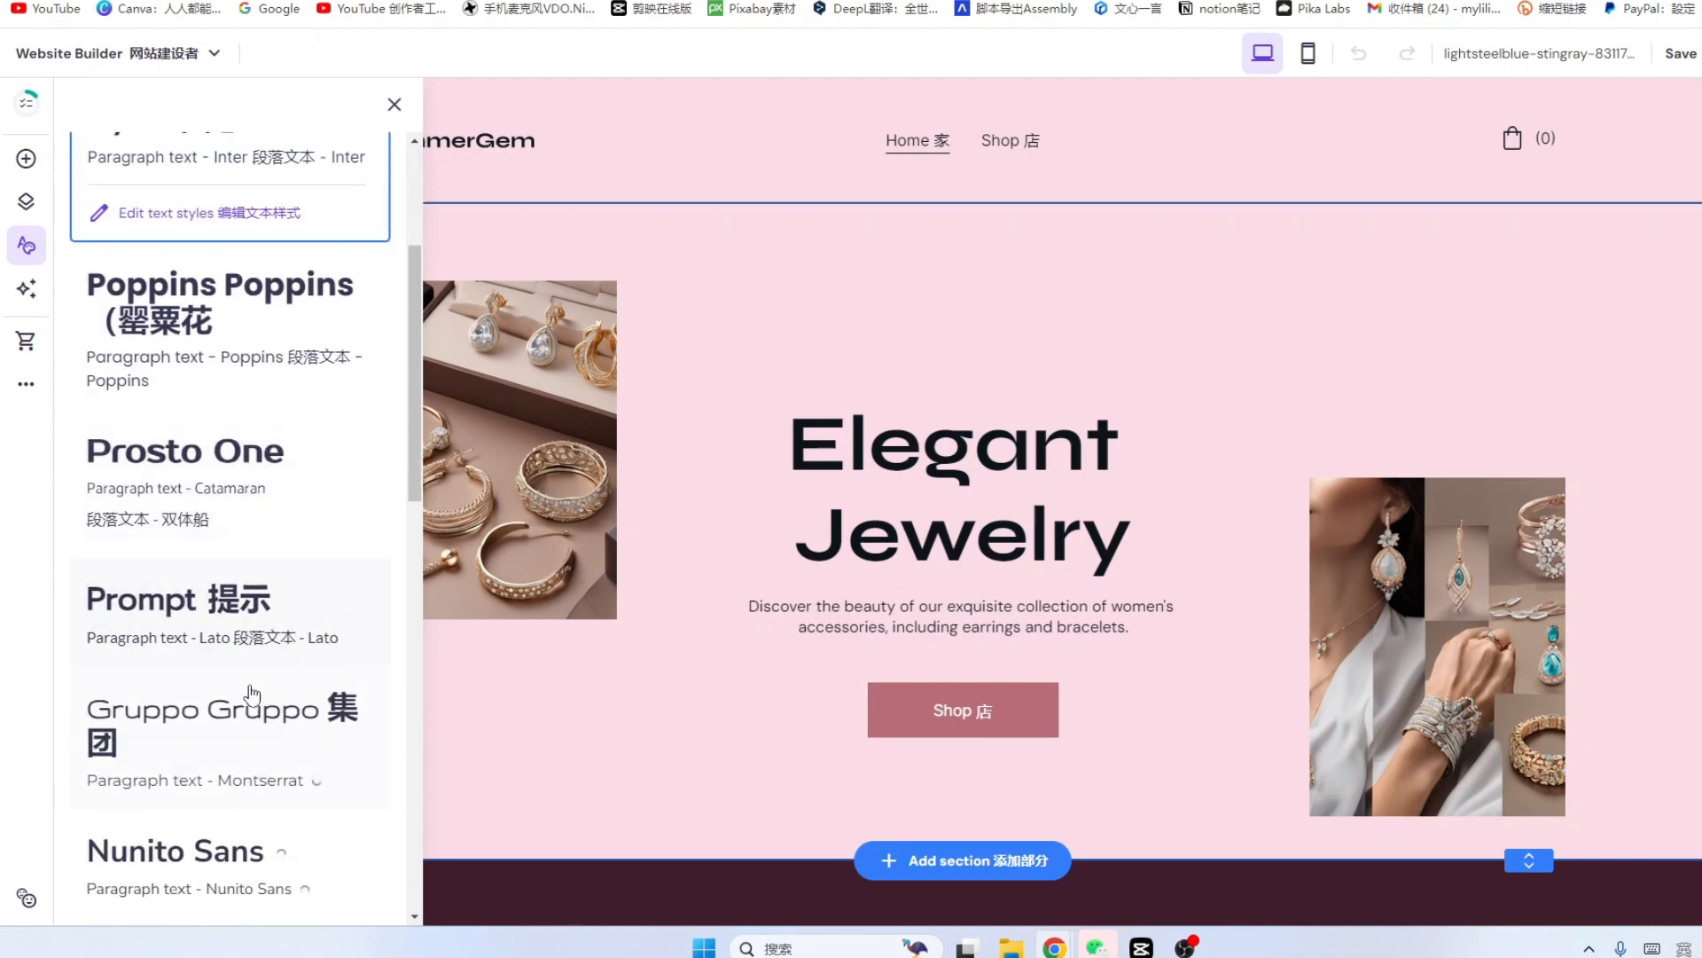
{"action": "scroll", "coordinate": [253, 691], "scroll_direction": "up", "scroll_amount": 3}
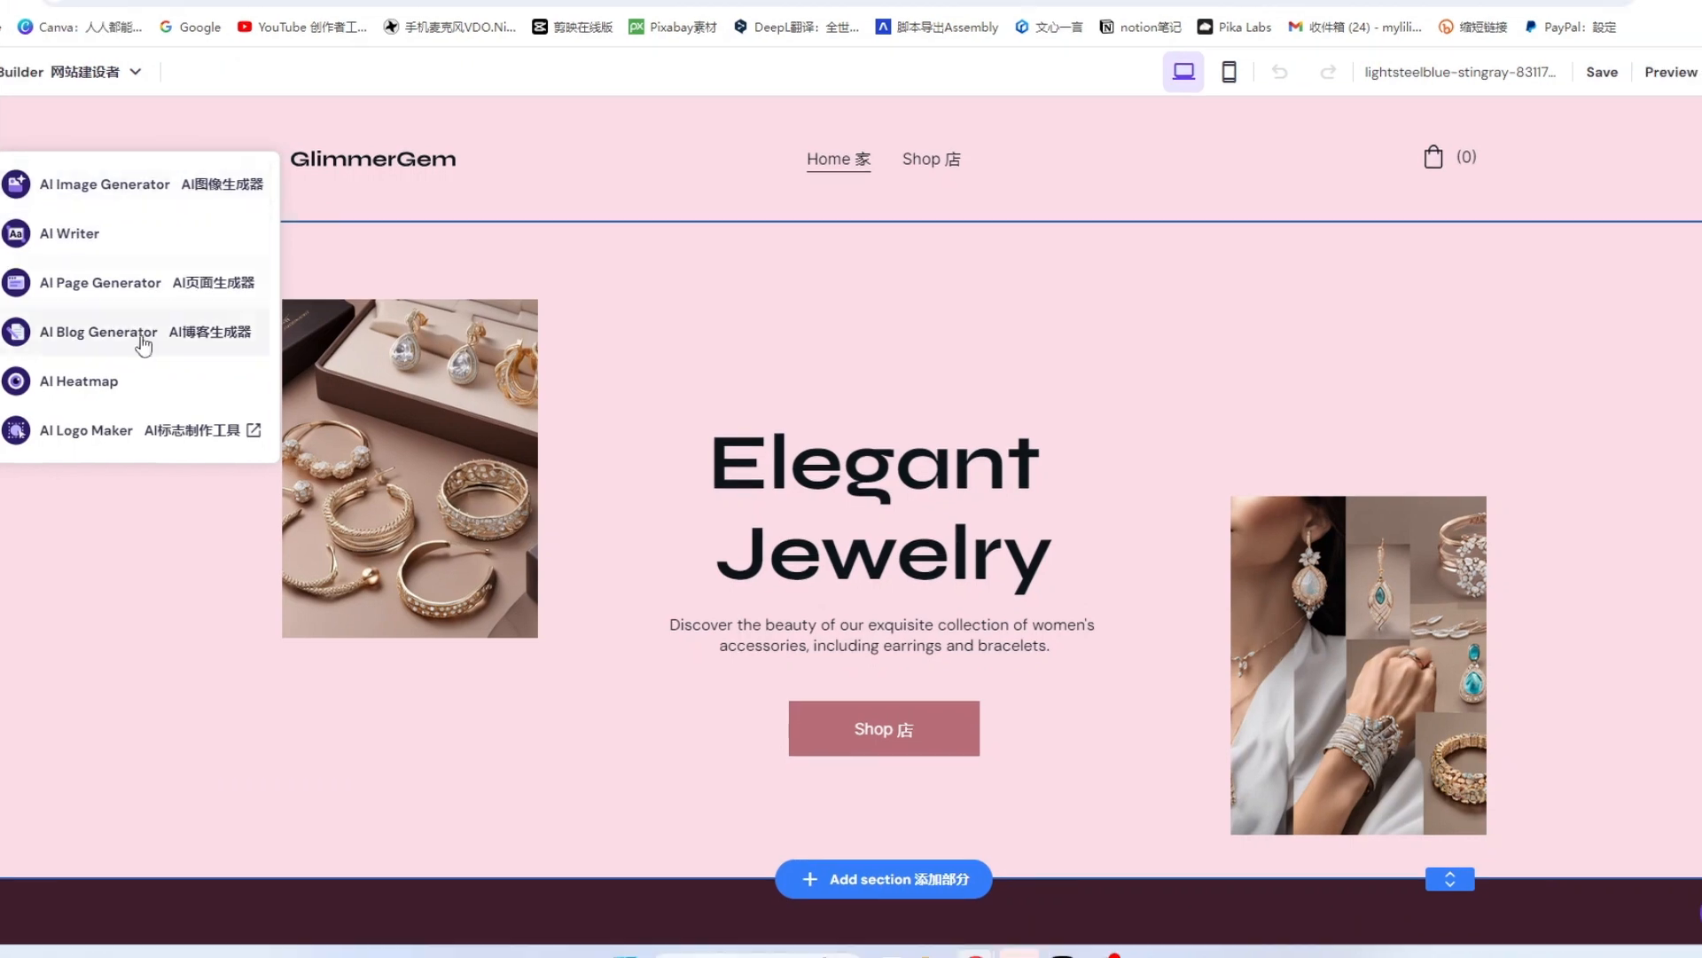
Look over the online store's product list and product management, and the site's save, preview and publishing options
{"action": "left_click", "coordinate": [27, 365]}
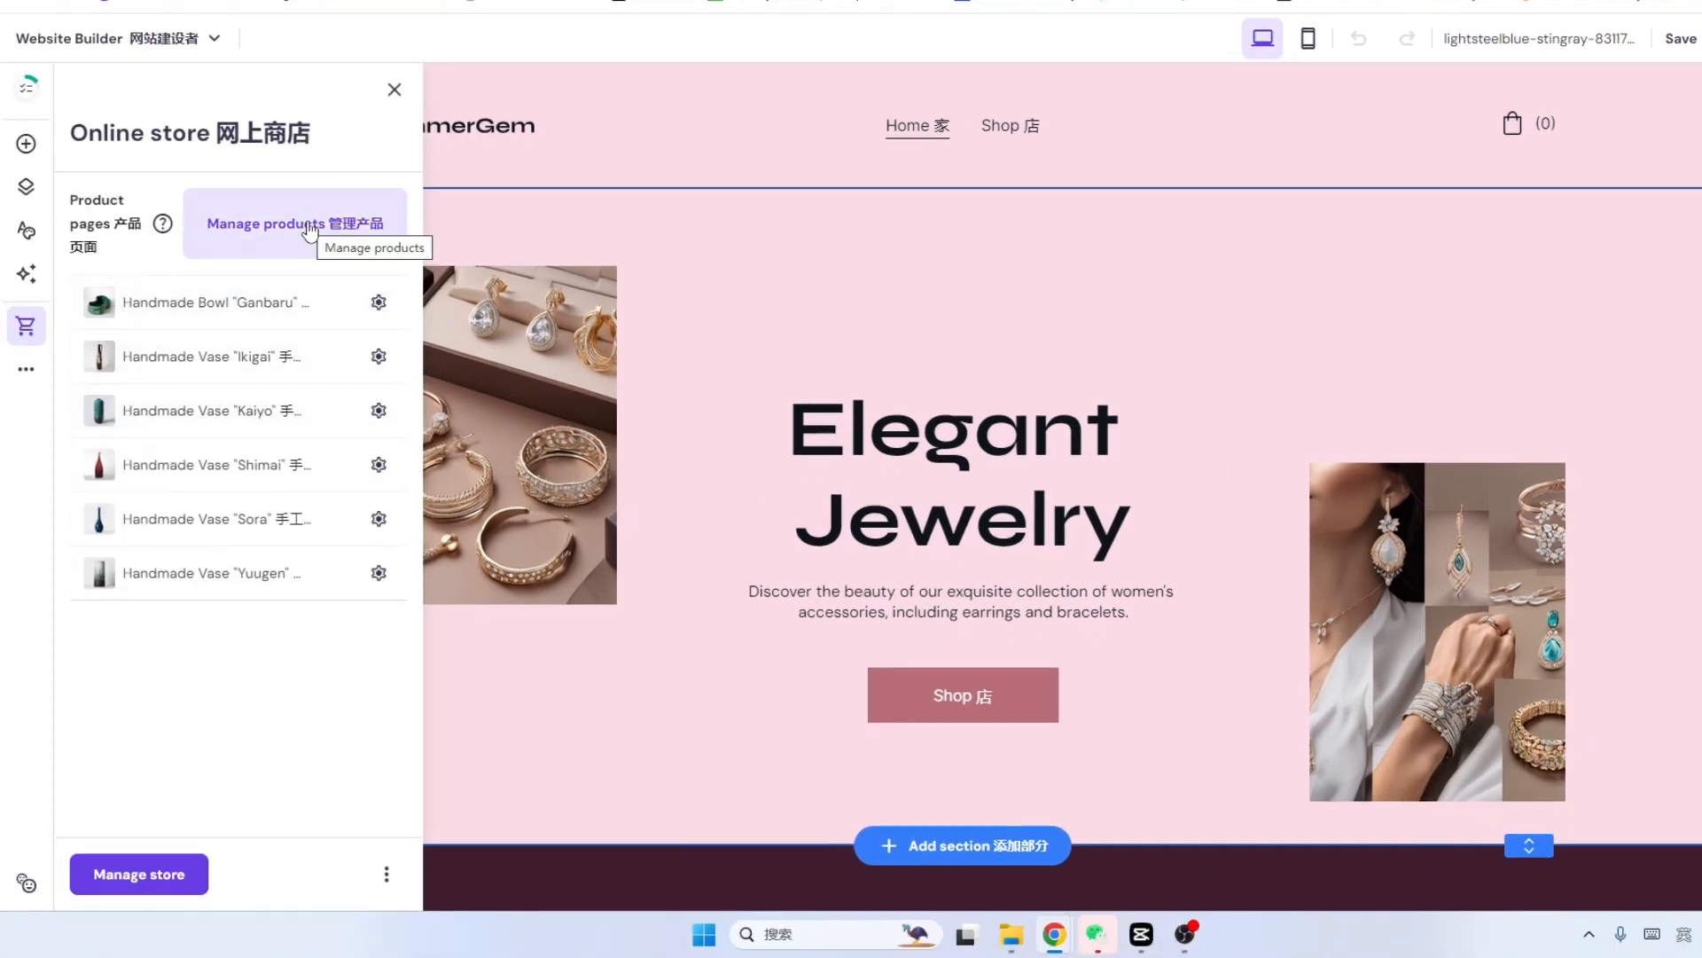
{"action": "left_click", "coordinate": [308, 250]}
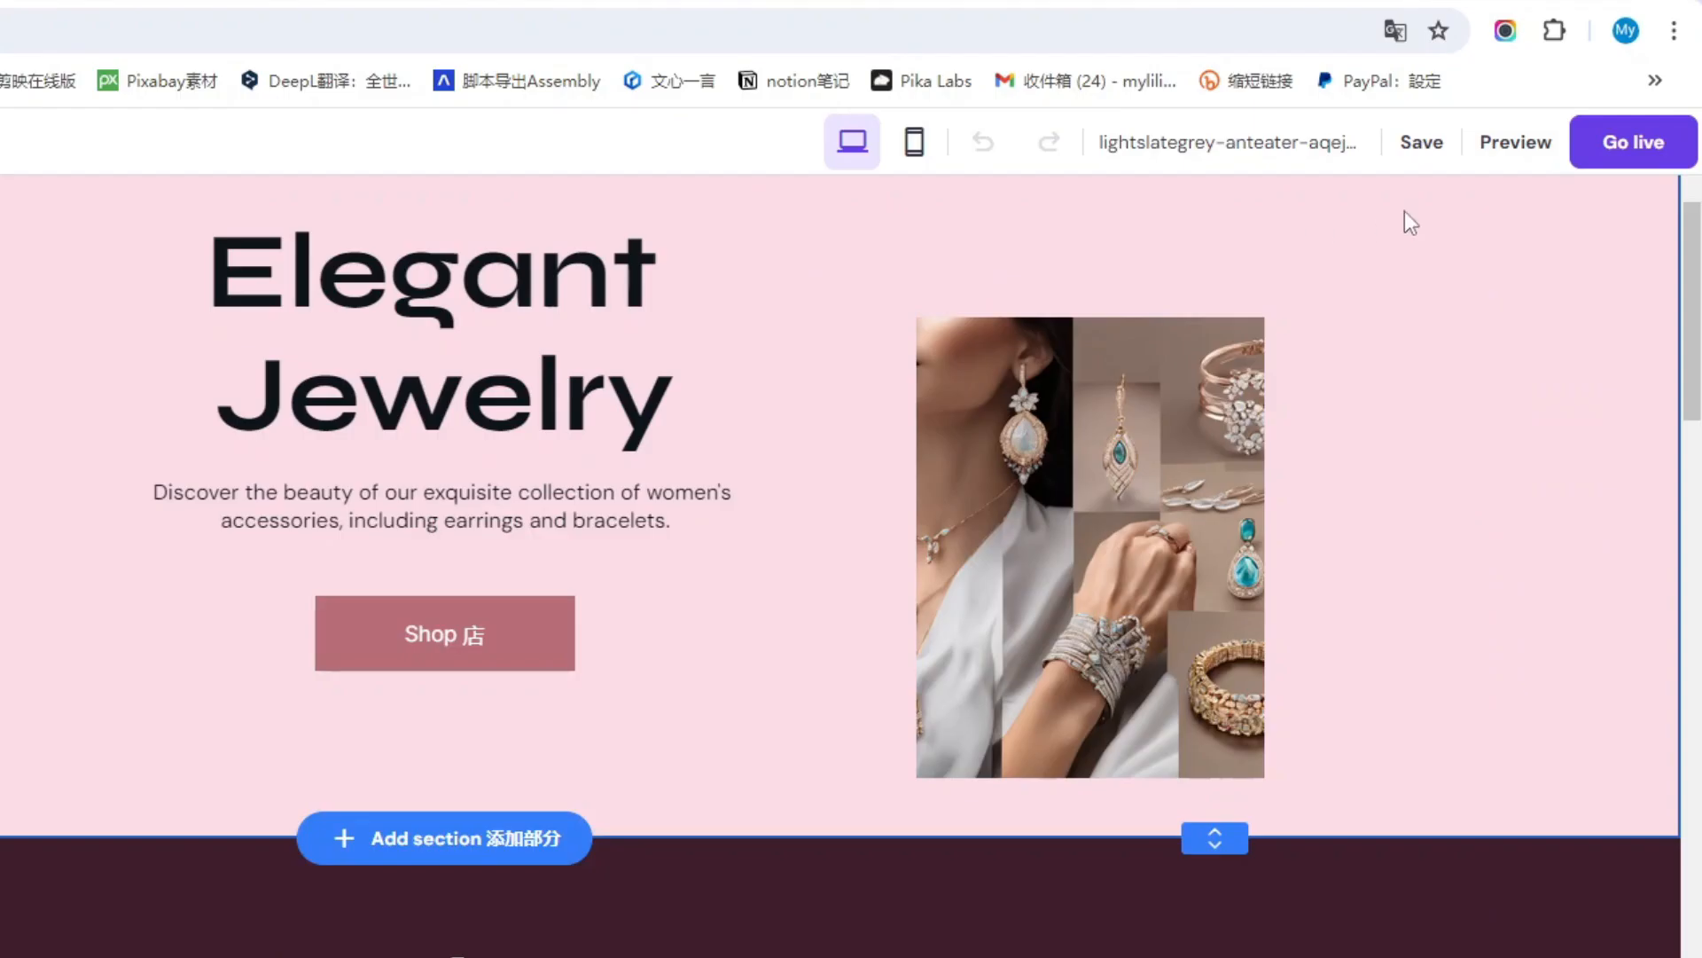
{"action": "mouse_move", "coordinate": [1423, 138]}
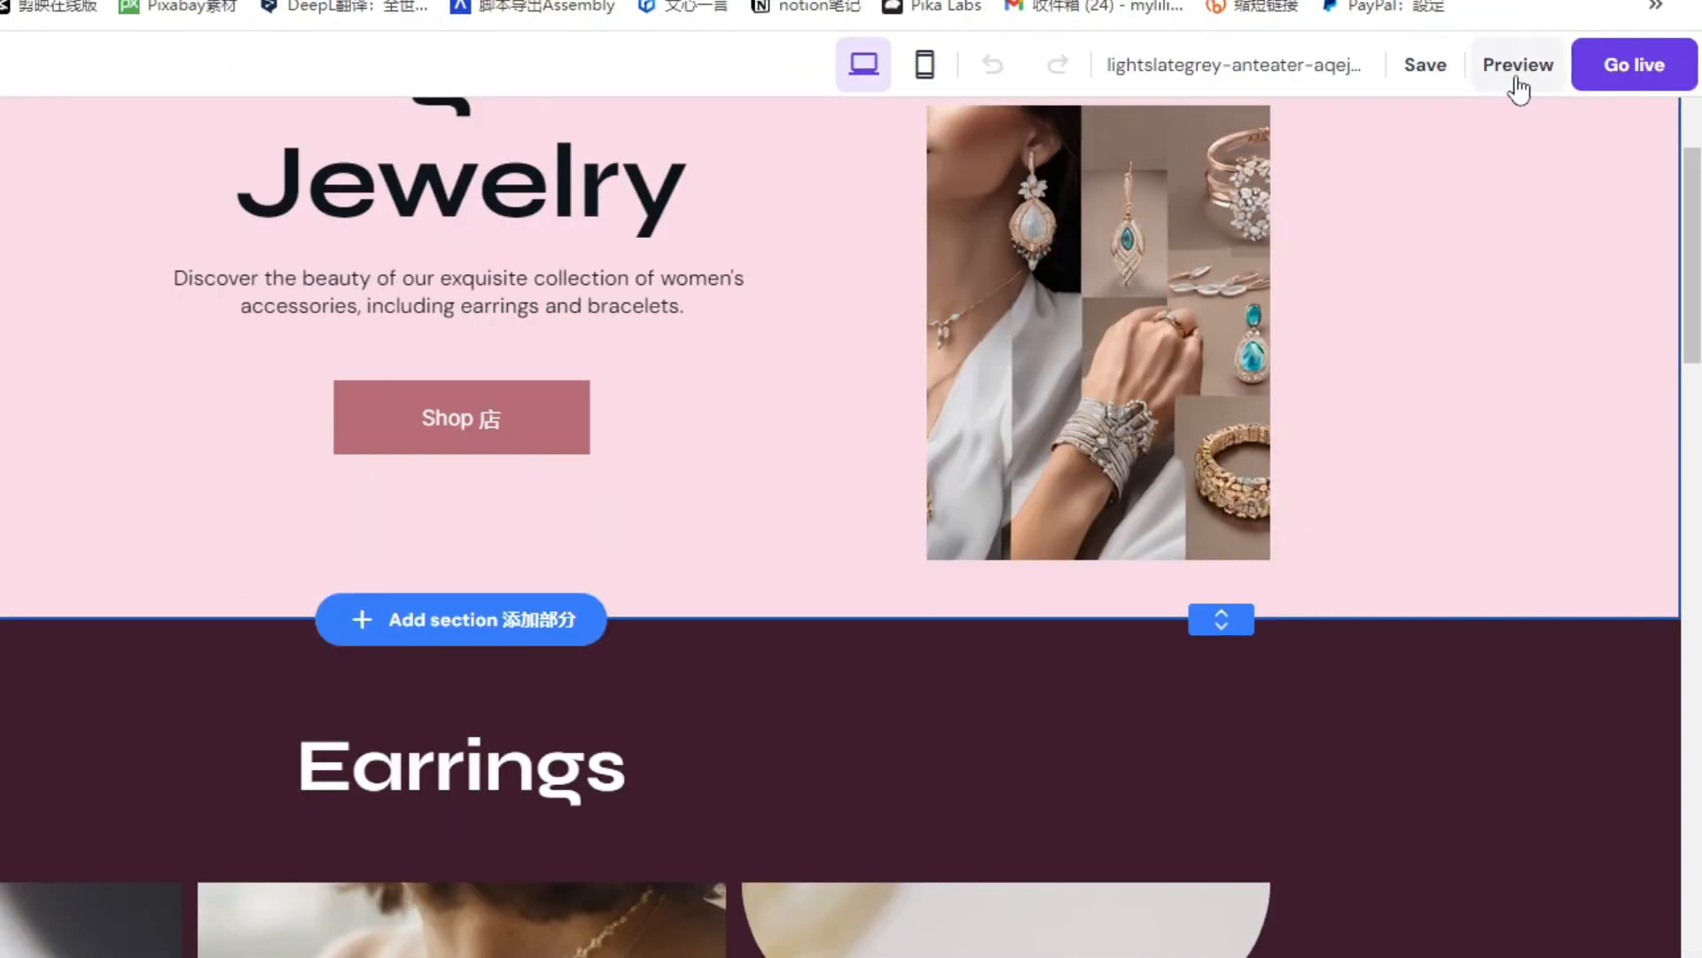
{"action": "left_click", "coordinate": [1592, 82]}
Open the AI Assistant chat, look at its question field, and close it again
{"action": "scroll", "coordinate": [1099, 475], "scroll_direction": "down", "scroll_amount": 8}
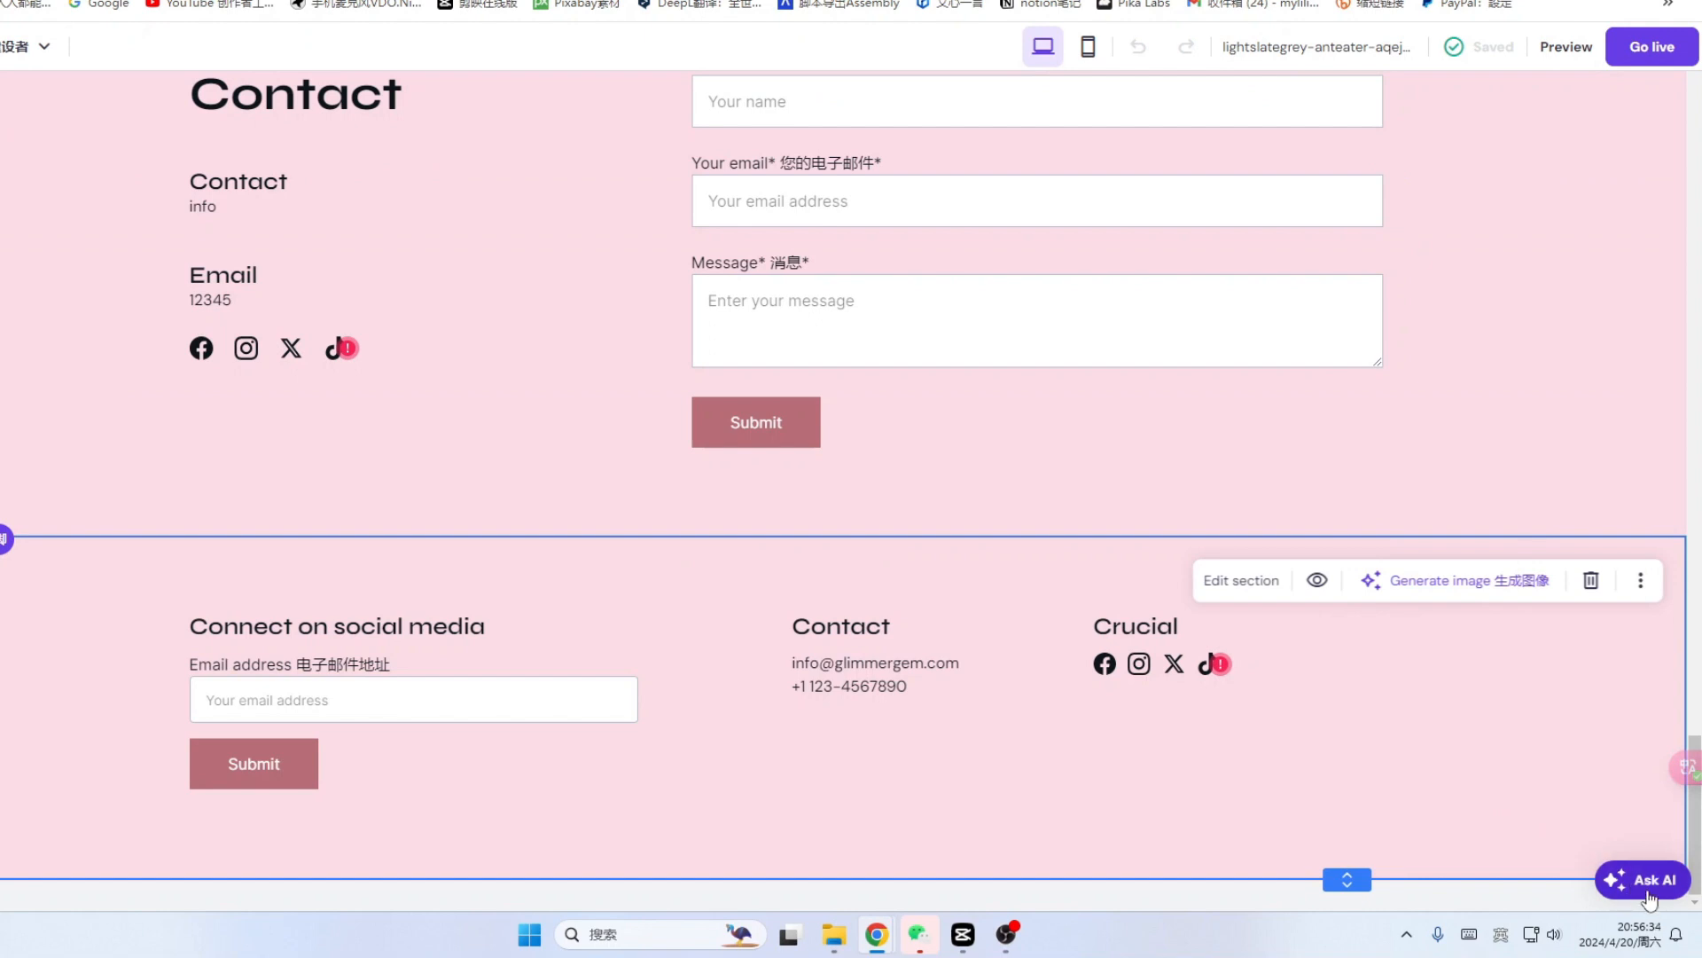
{"action": "left_click", "coordinate": [1648, 891]}
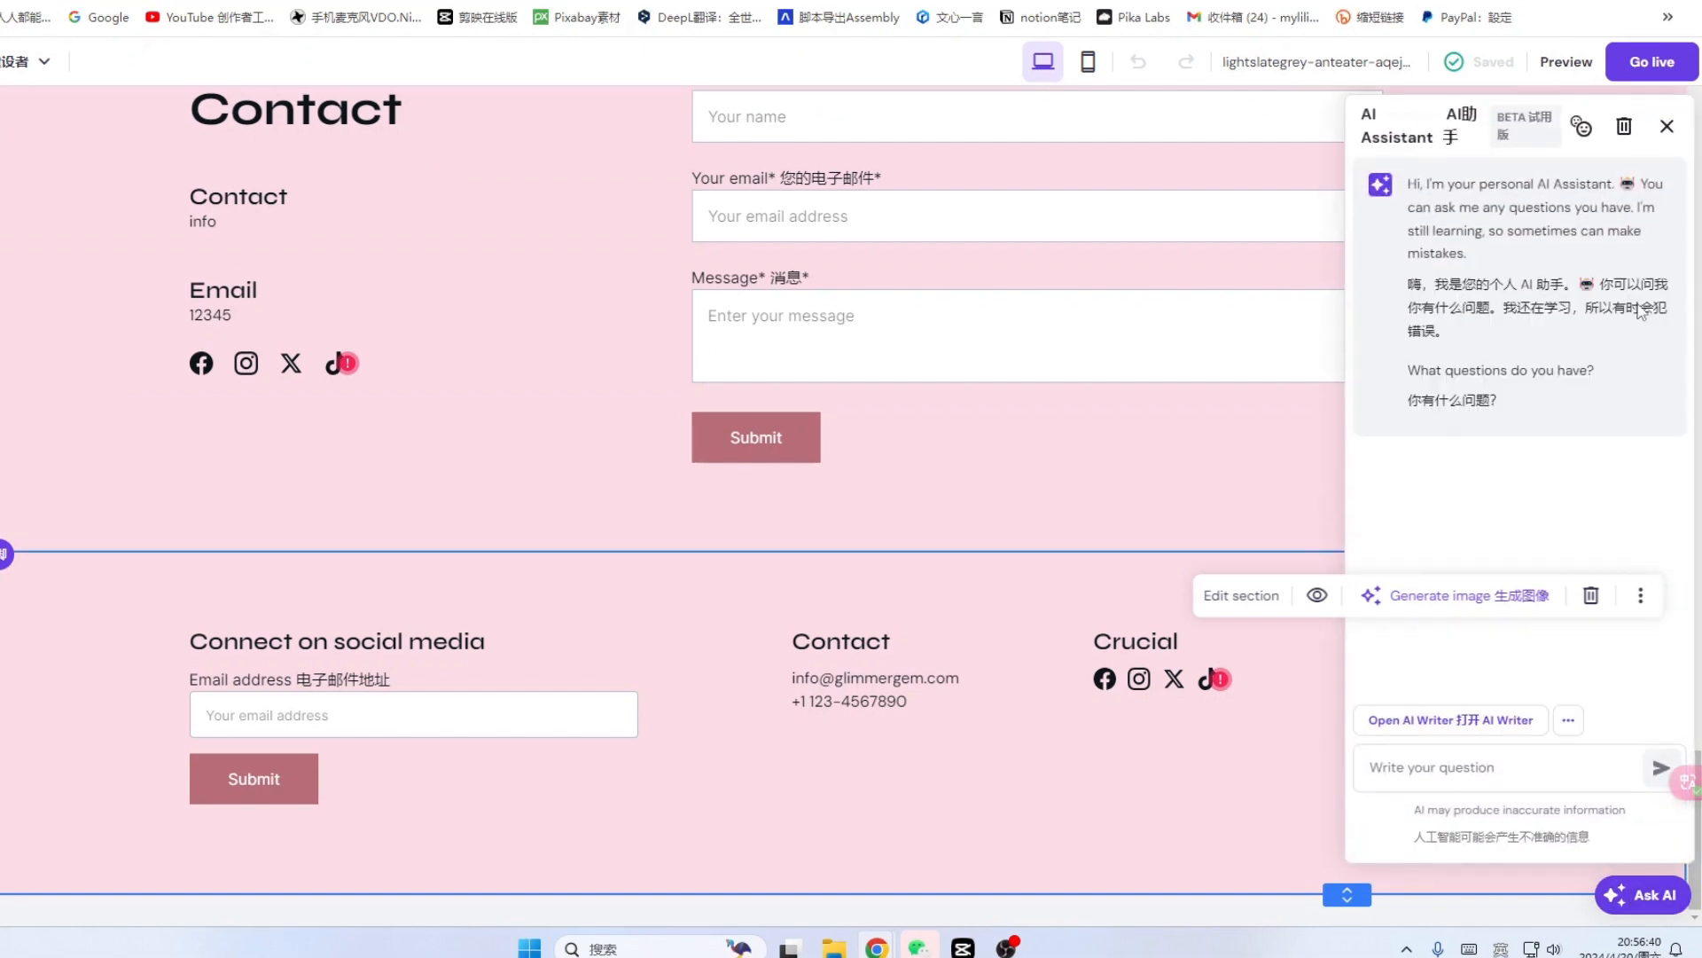
{"action": "left_click", "coordinate": [1454, 769]}
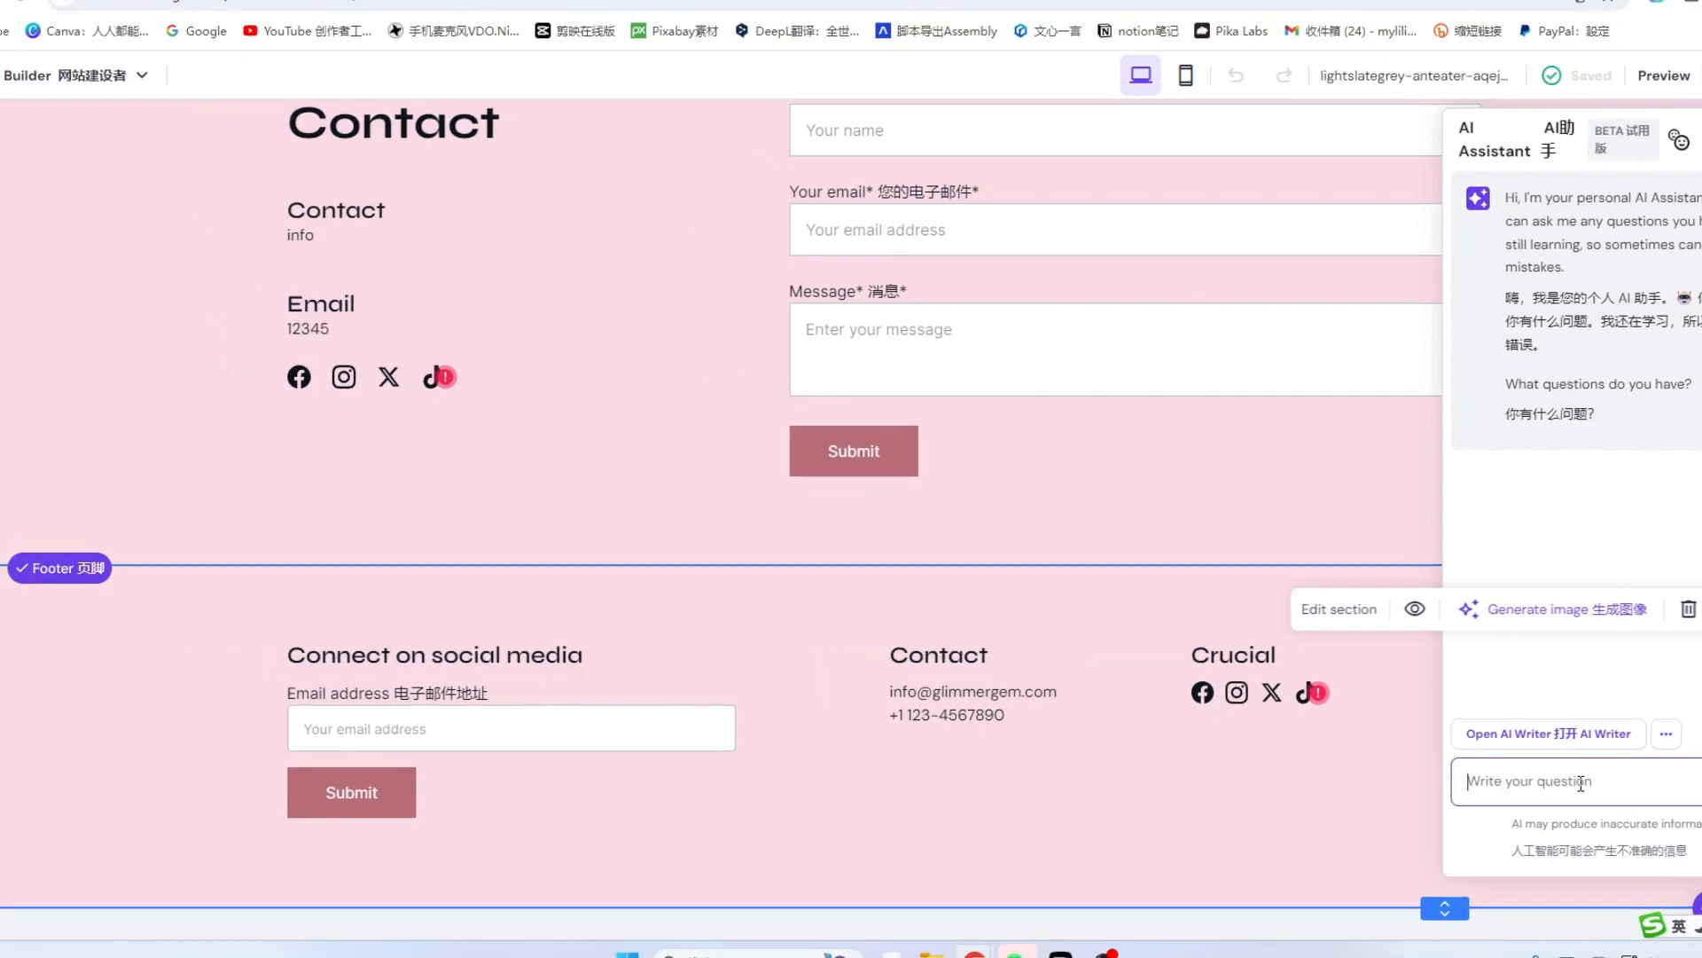
{"action": "left_click", "coordinate": [56, 343]}
Look back over the customer reviews, product listing and jewelry category sections of the page
{"action": "scroll", "coordinate": [98, 361], "scroll_direction": "up", "scroll_amount": 15}
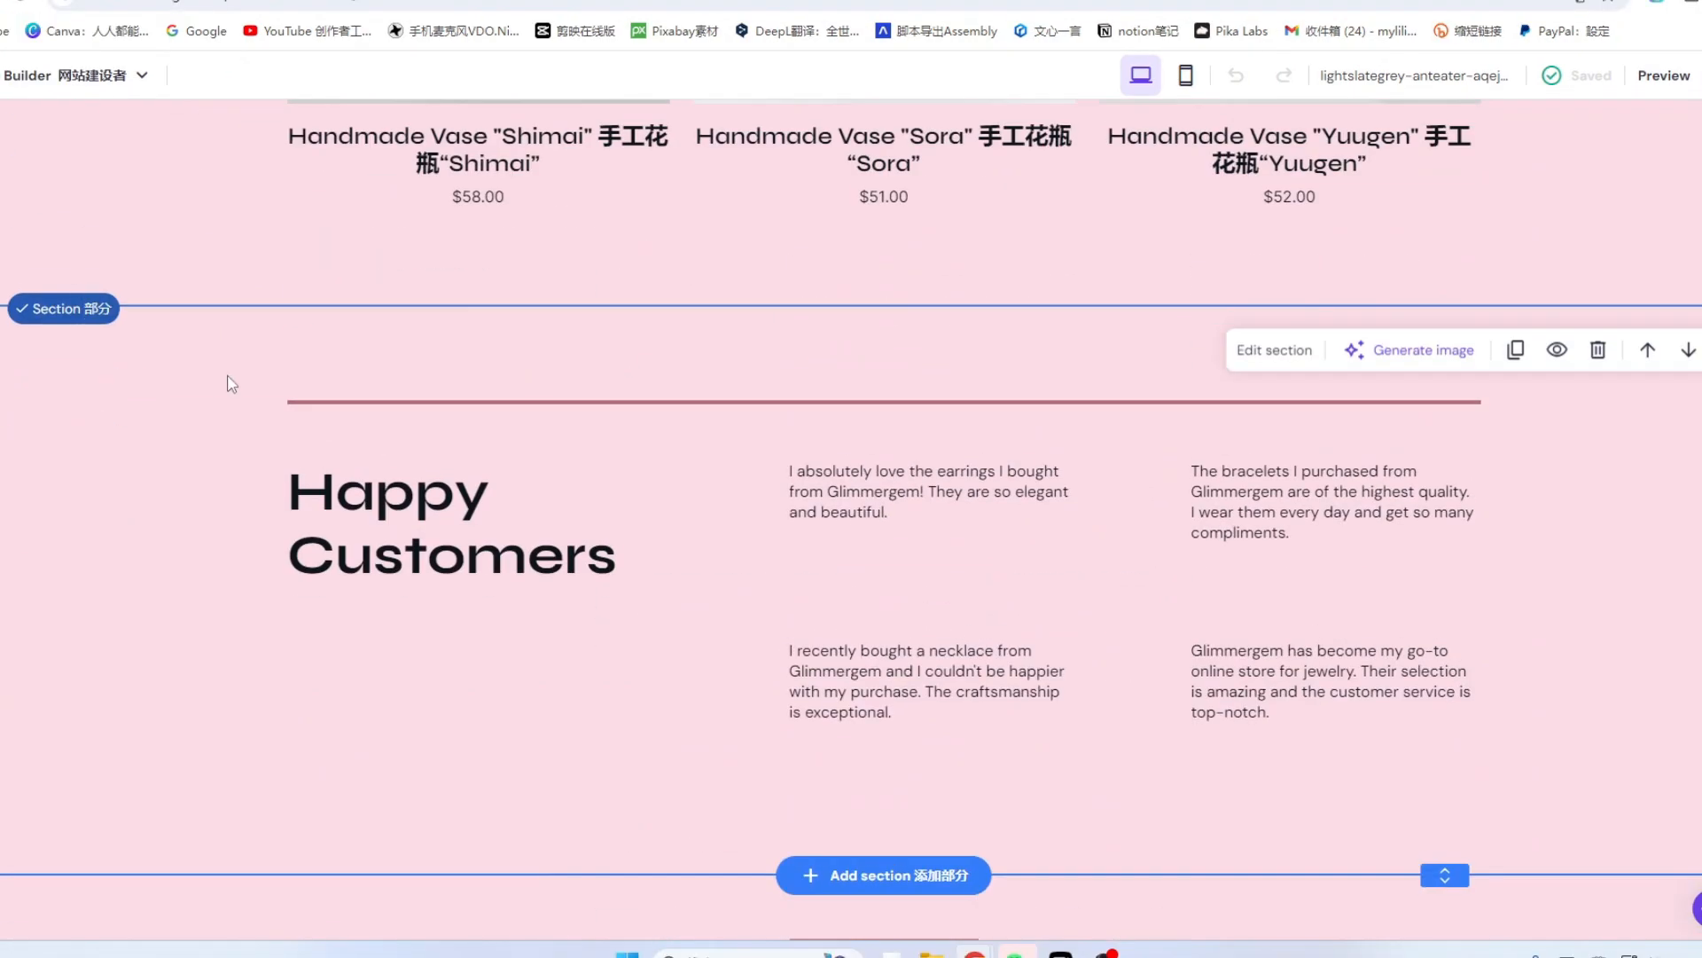
{"action": "scroll", "coordinate": [762, 406], "scroll_direction": "up", "scroll_amount": 10}
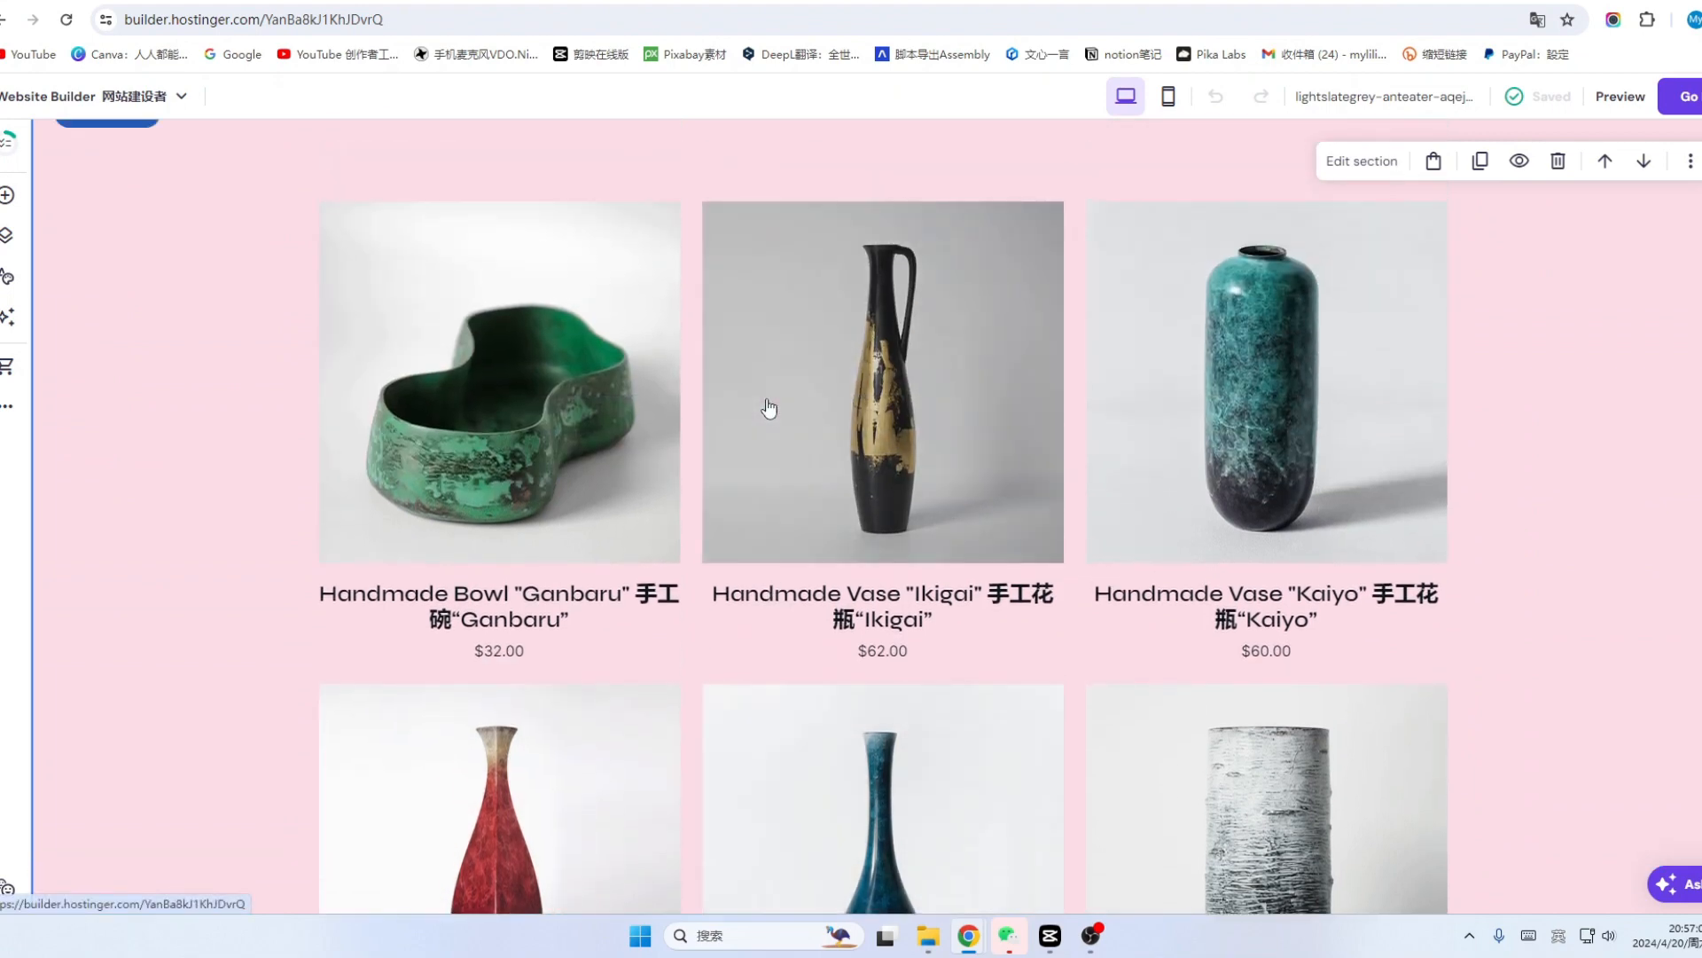
{"action": "scroll", "coordinate": [769, 408], "scroll_direction": "up", "scroll_amount": 2}
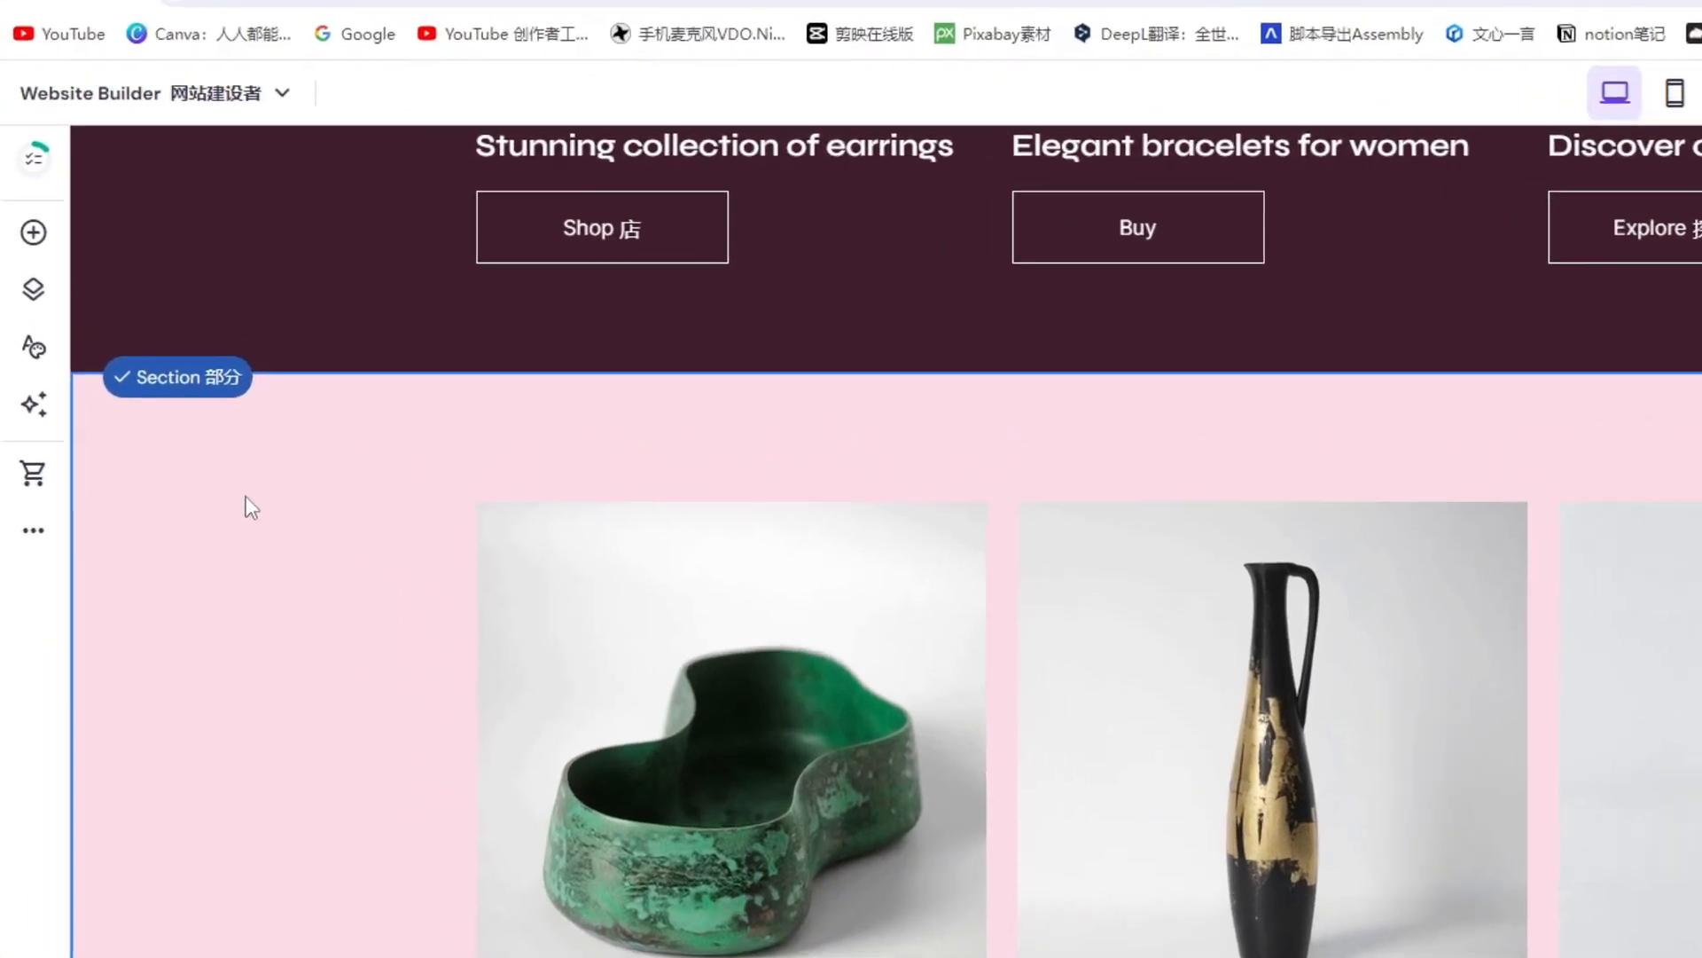
Start creating a new website with the AI builder
{"action": "left_click", "coordinate": [291, 101]}
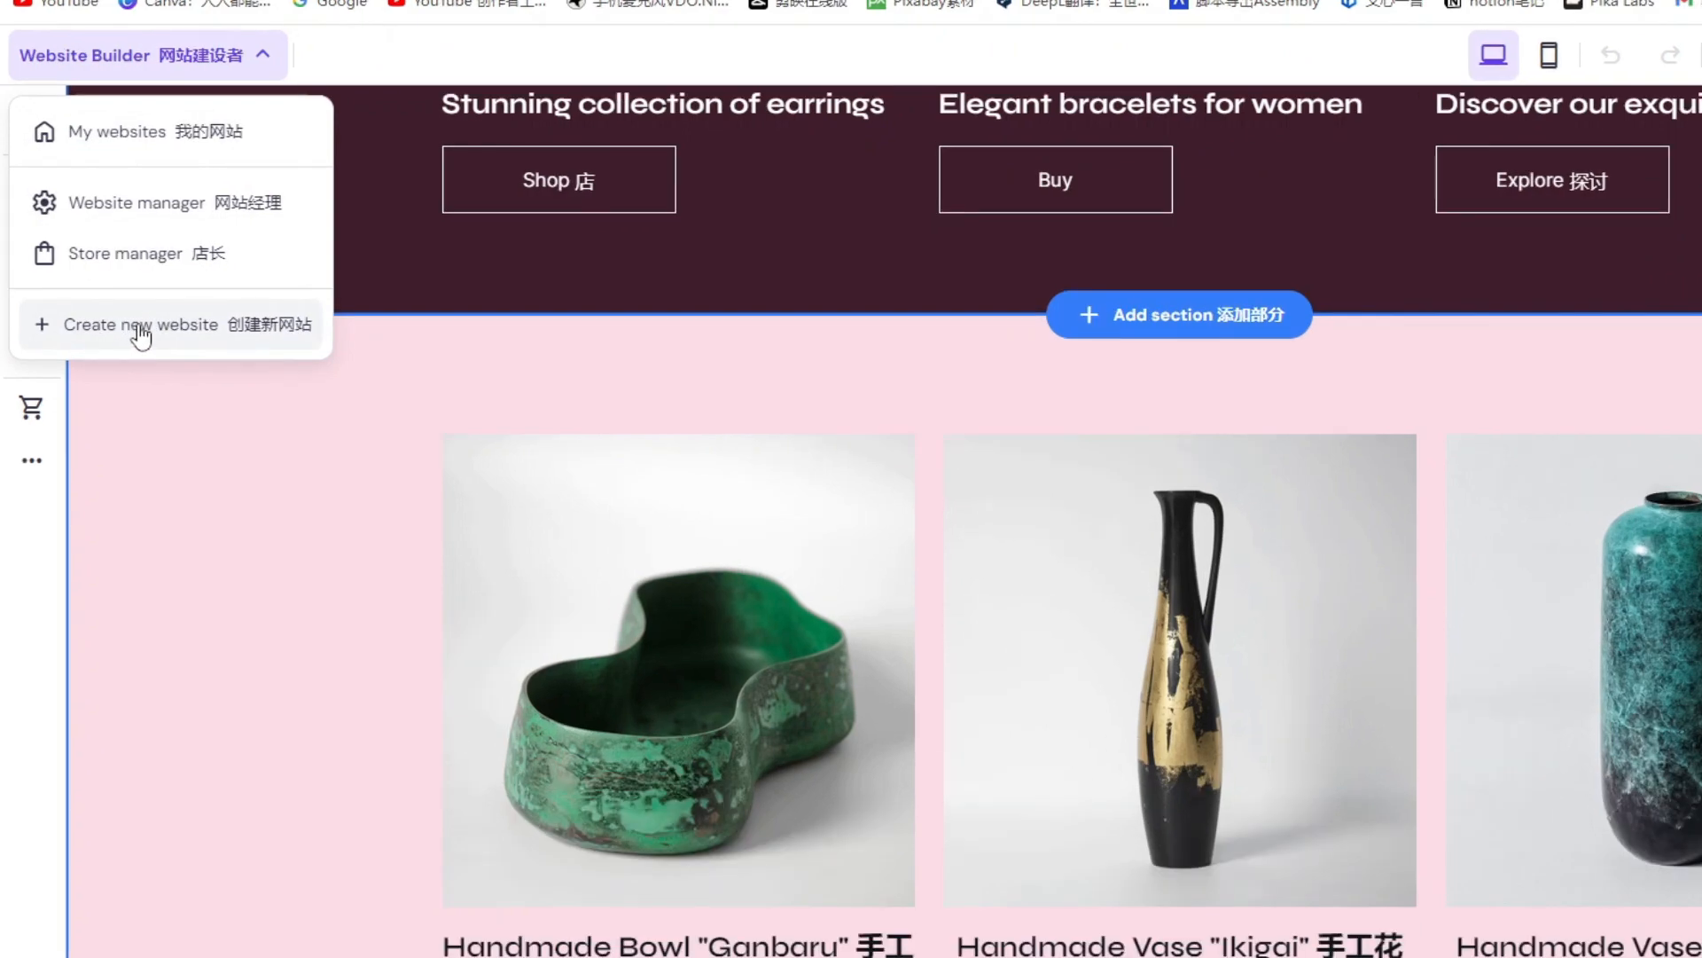
{"action": "left_click", "coordinate": [141, 327]}
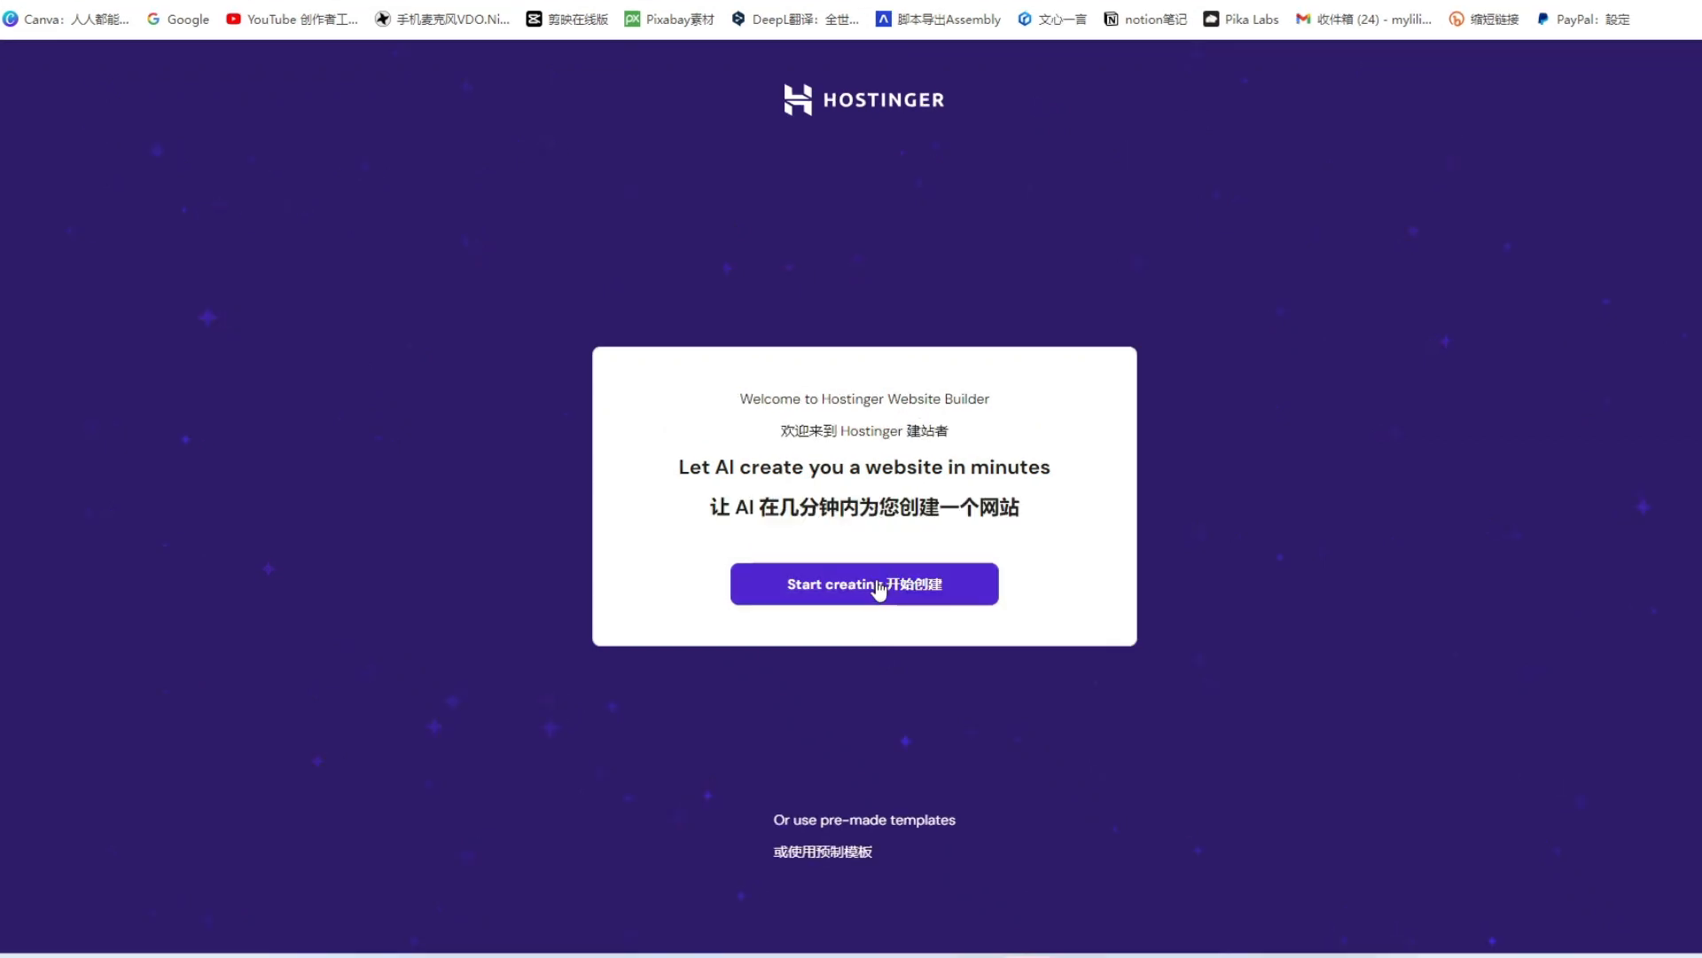
{"action": "left_click", "coordinate": [881, 592]}
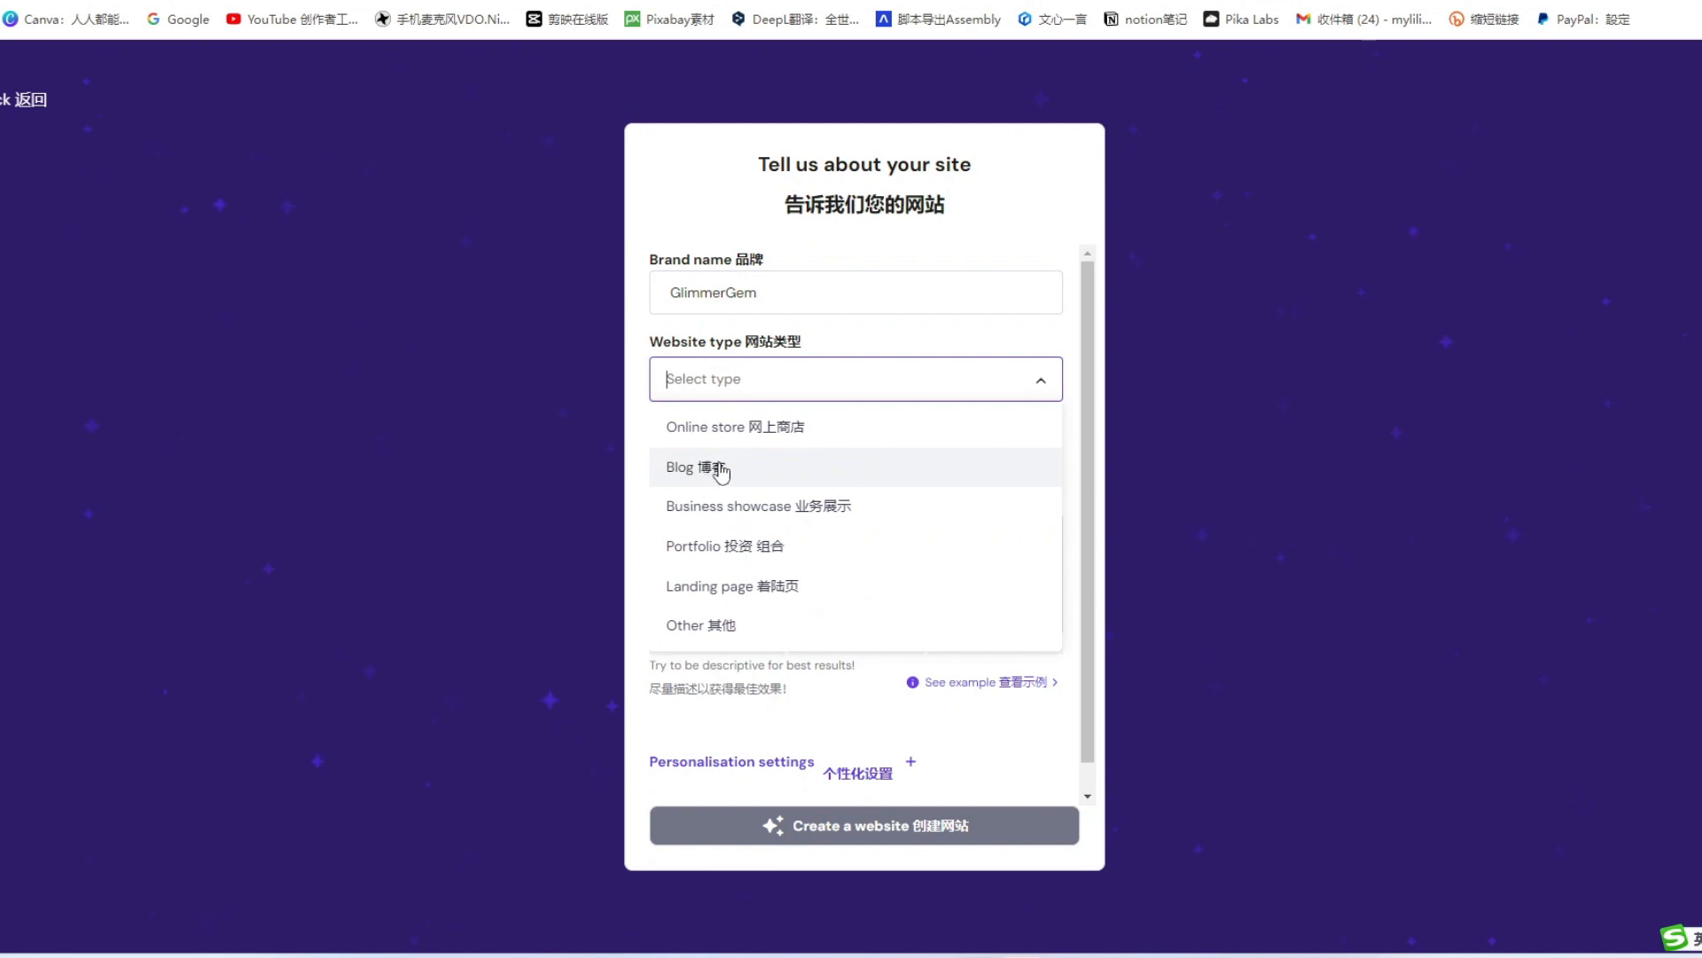
Set the GlimmerGem site's type to Blog, paste the prepared online jewelry store description, and generate the website
{"action": "left_click", "coordinate": [710, 468]}
{"action": "left_click", "coordinate": [679, 554]}
{"action": "key", "text": "ctrl+v"}
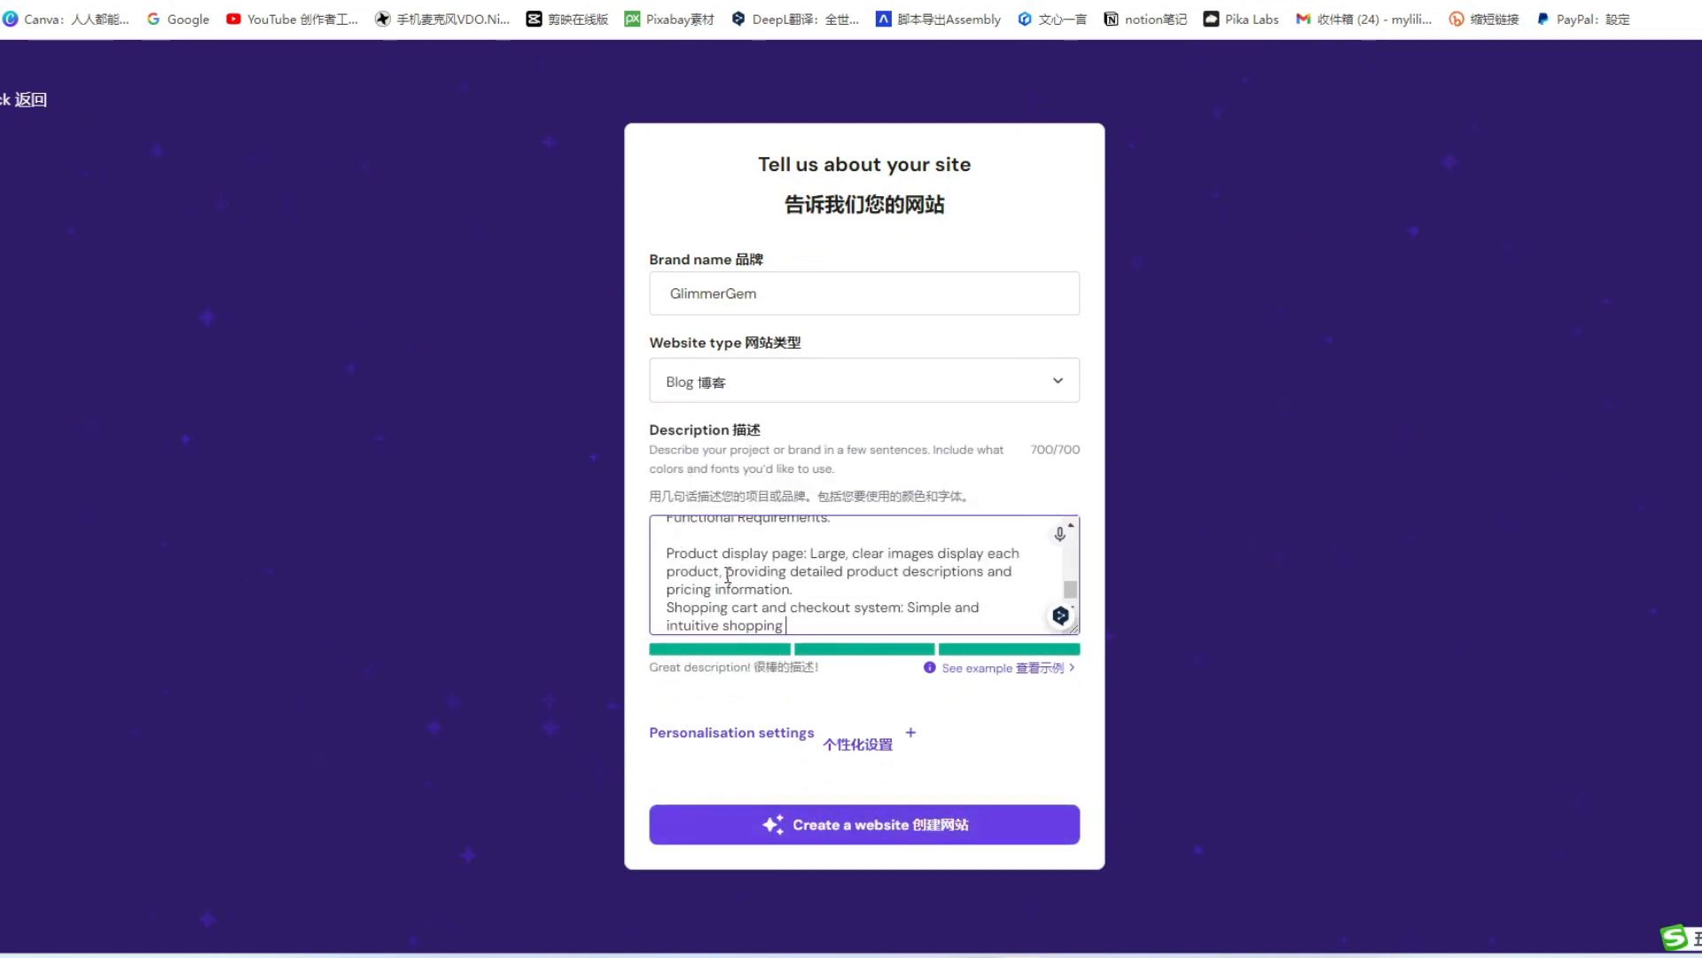
{"action": "scroll", "coordinate": [855, 568], "scroll_direction": "up", "scroll_amount": 5}
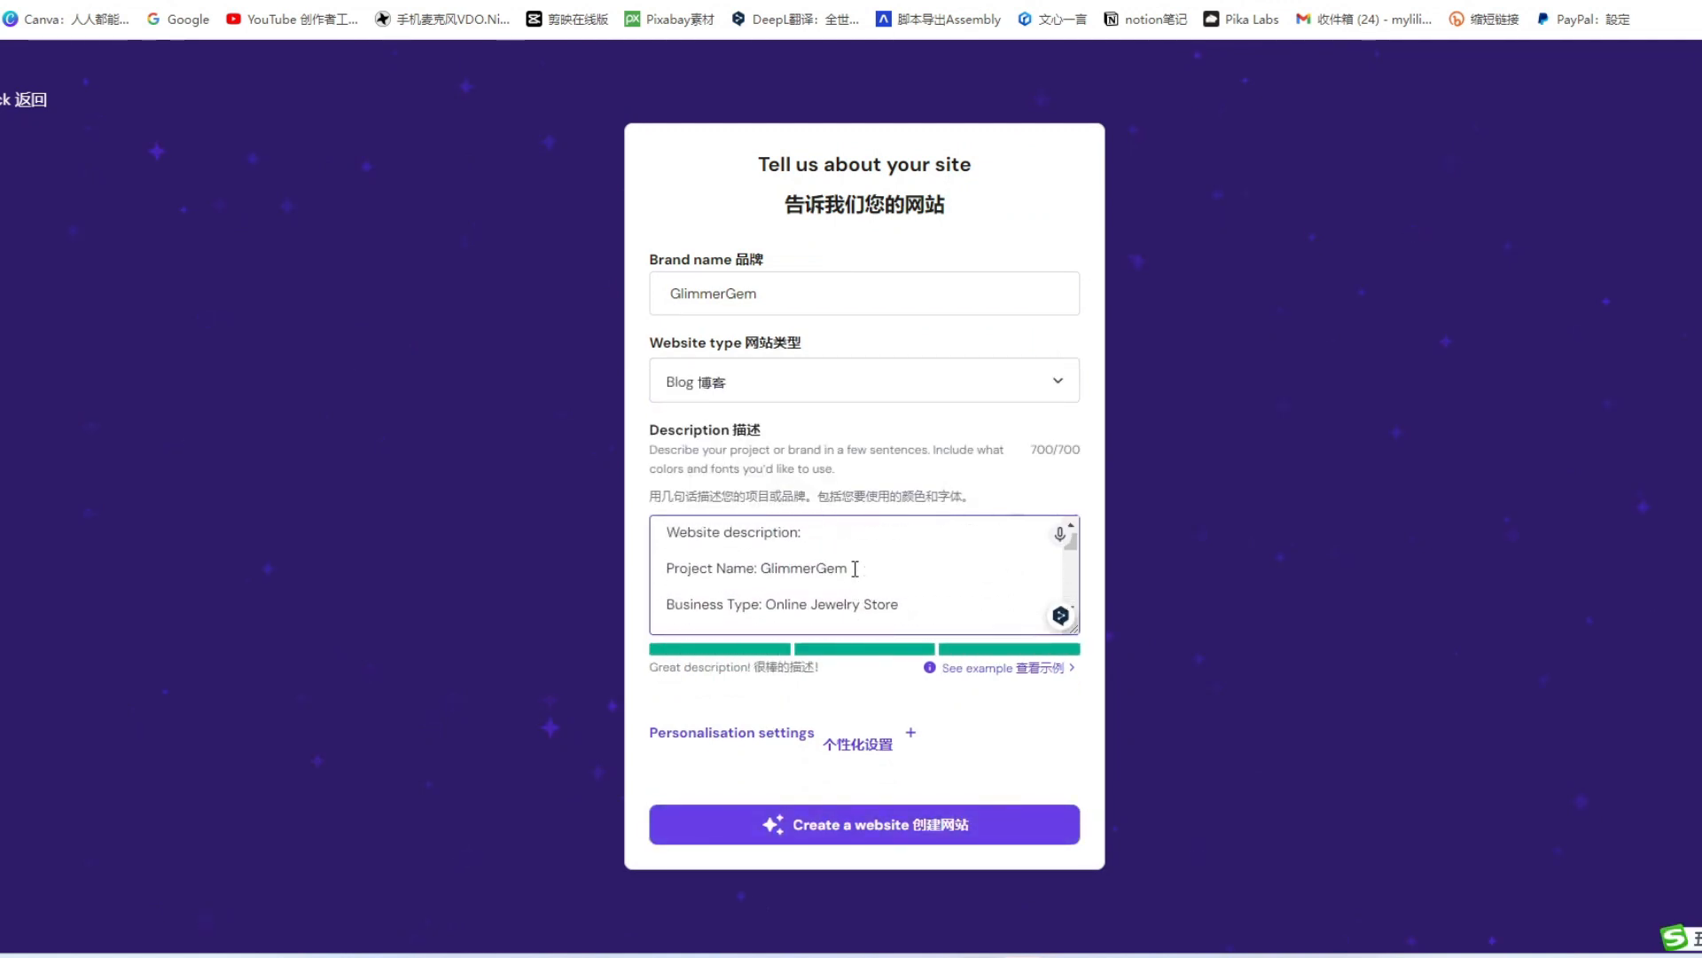
{"action": "scroll", "coordinate": [855, 569], "scroll_direction": "down", "scroll_amount": 5}
{"action": "scroll", "coordinate": [854, 568], "scroll_direction": "down", "scroll_amount": 1}
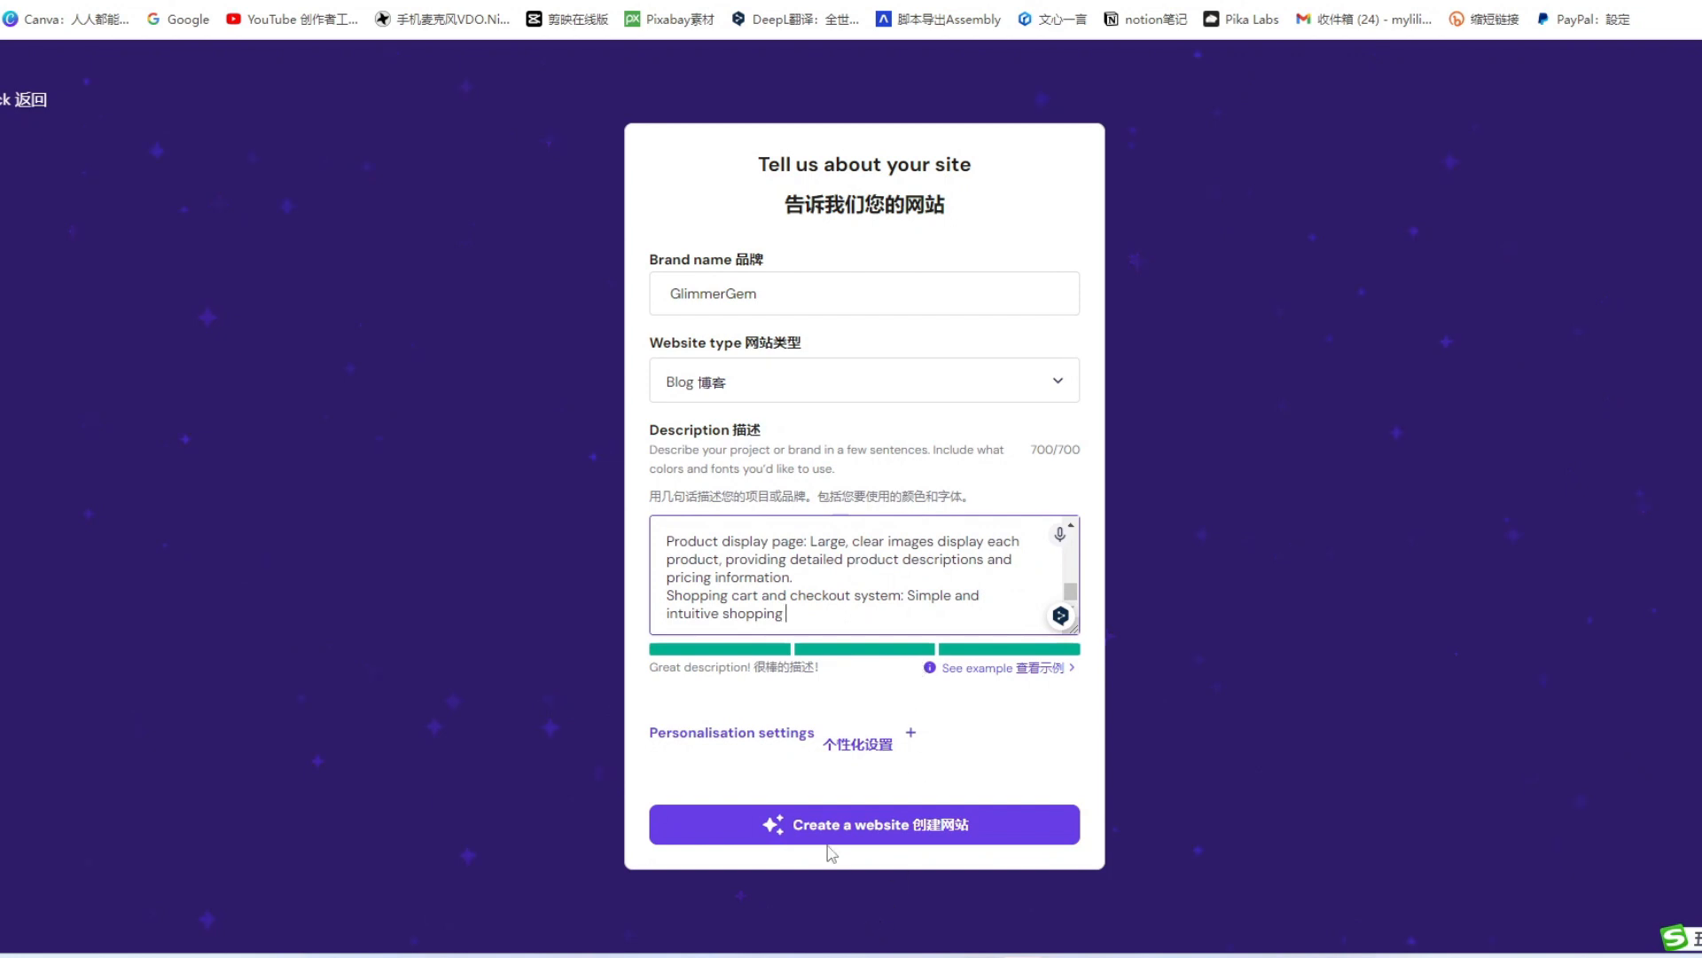
{"action": "left_click", "coordinate": [896, 833]}
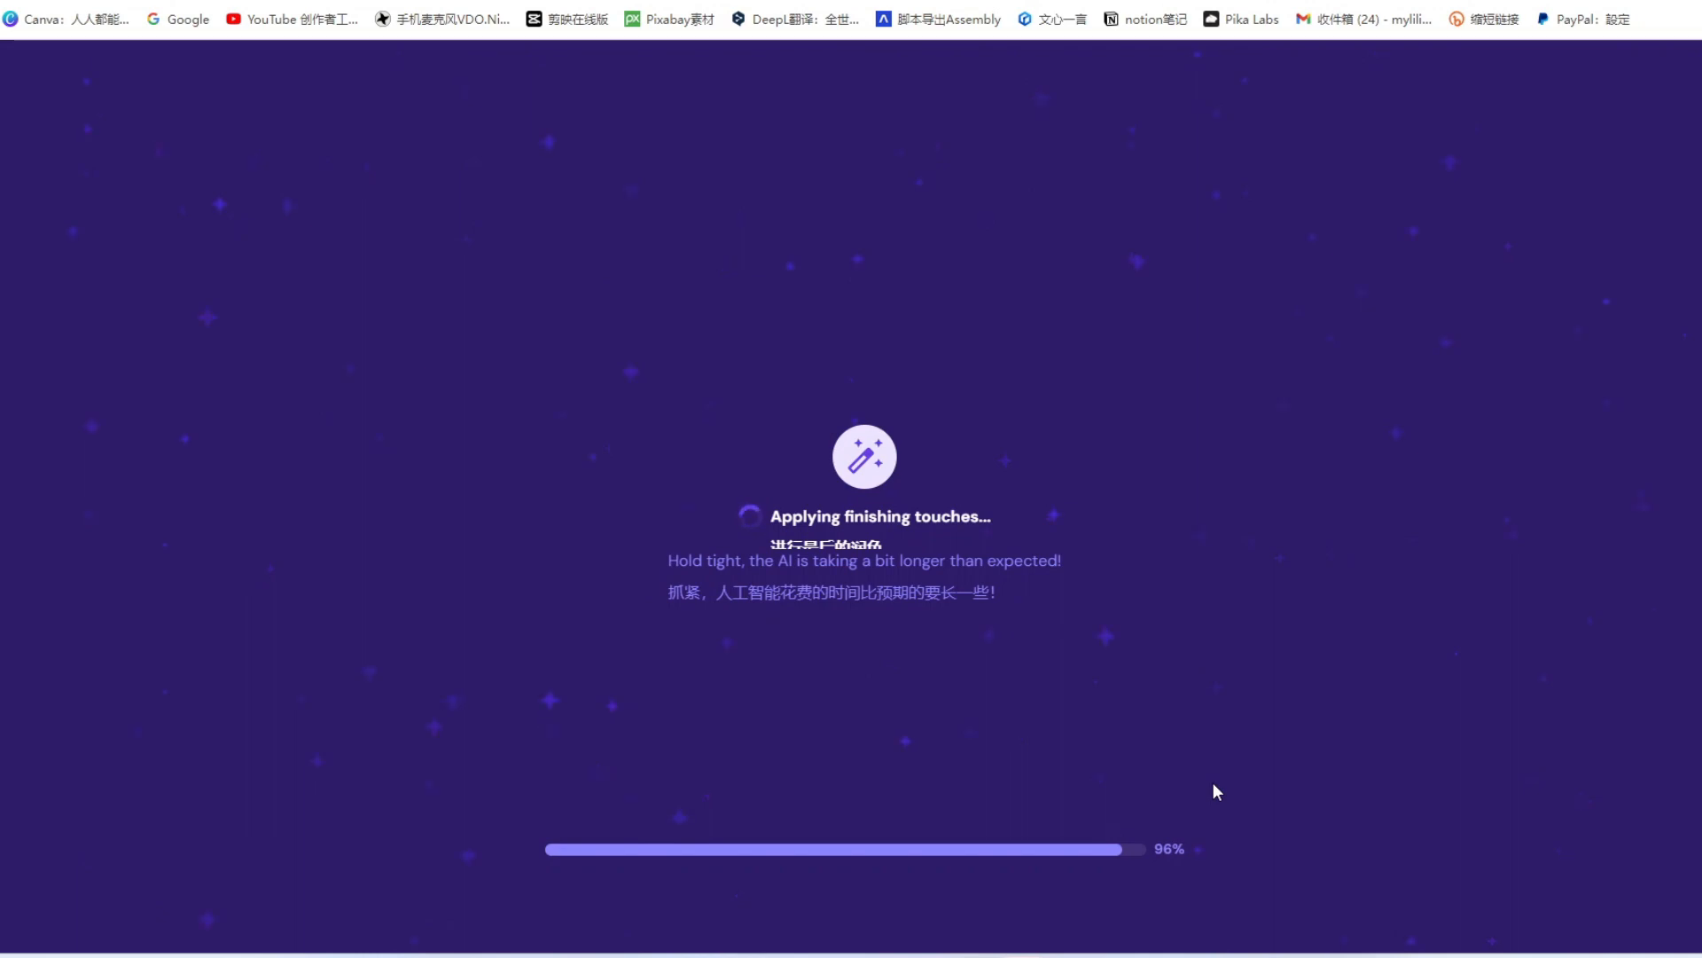
Examine the generated GlimmerGem blog site's preview, from the hero section and blog posts to the Discover section and footer
{"action": "scroll", "coordinate": [892, 391], "scroll_direction": "down", "scroll_amount": 1}
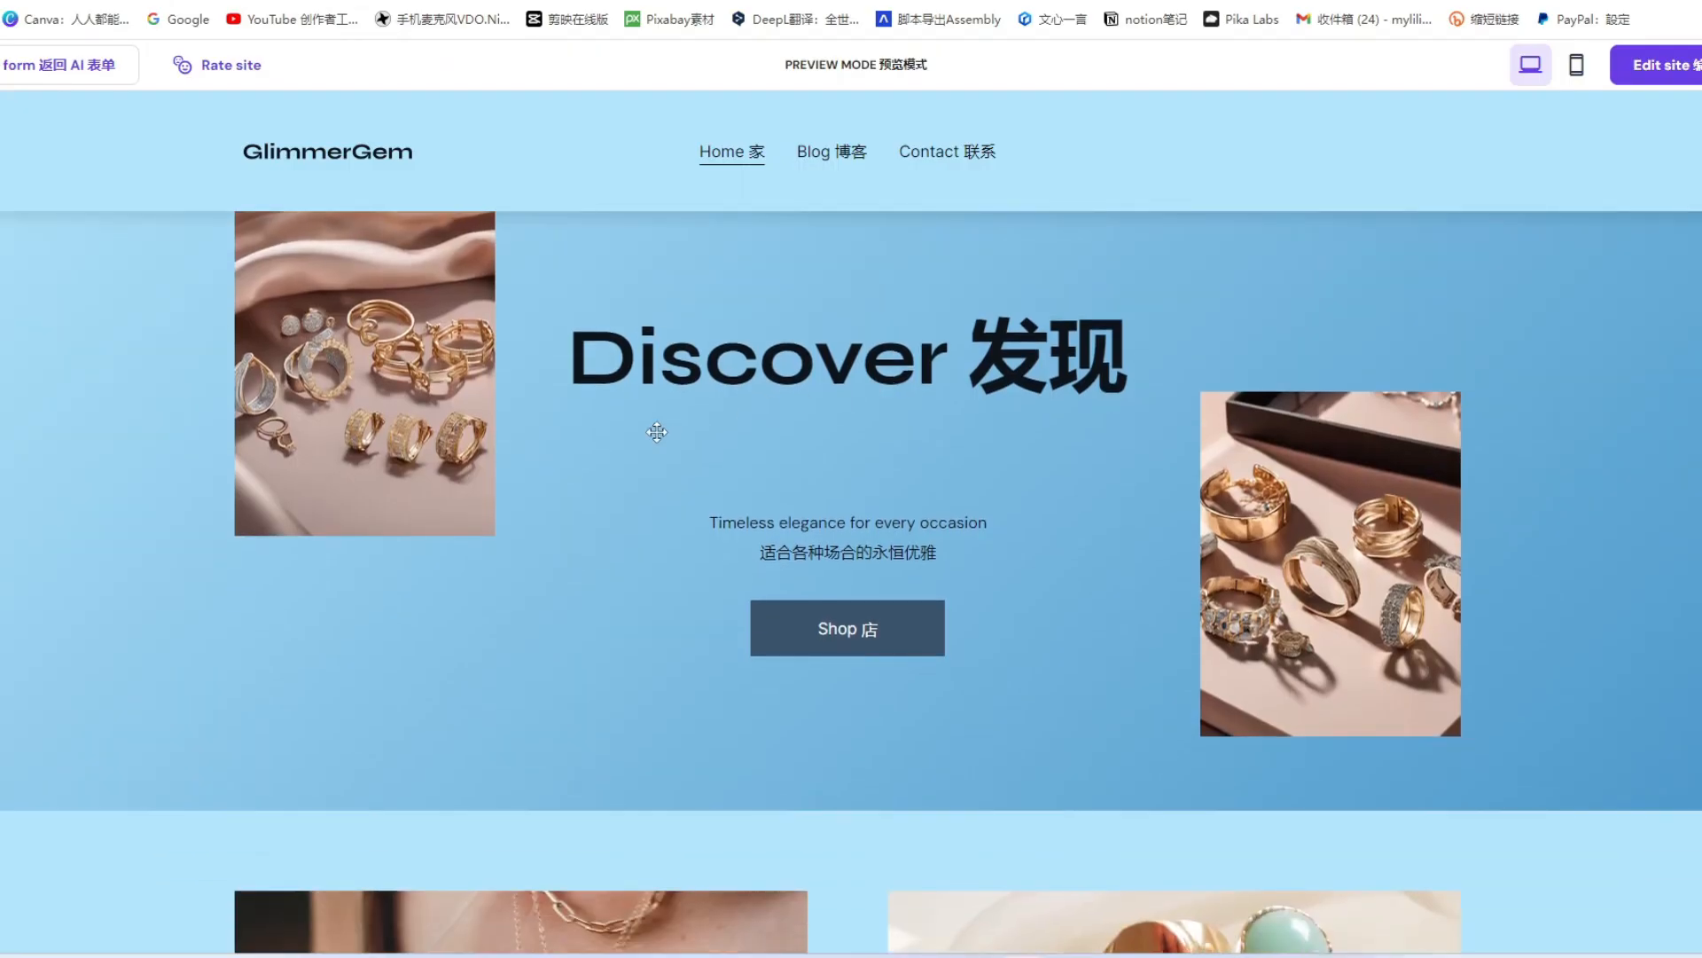
{"action": "scroll", "coordinate": [704, 505], "scroll_direction": "up", "scroll_amount": 1}
{"action": "scroll", "coordinate": [642, 578], "scroll_direction": "down", "scroll_amount": 7}
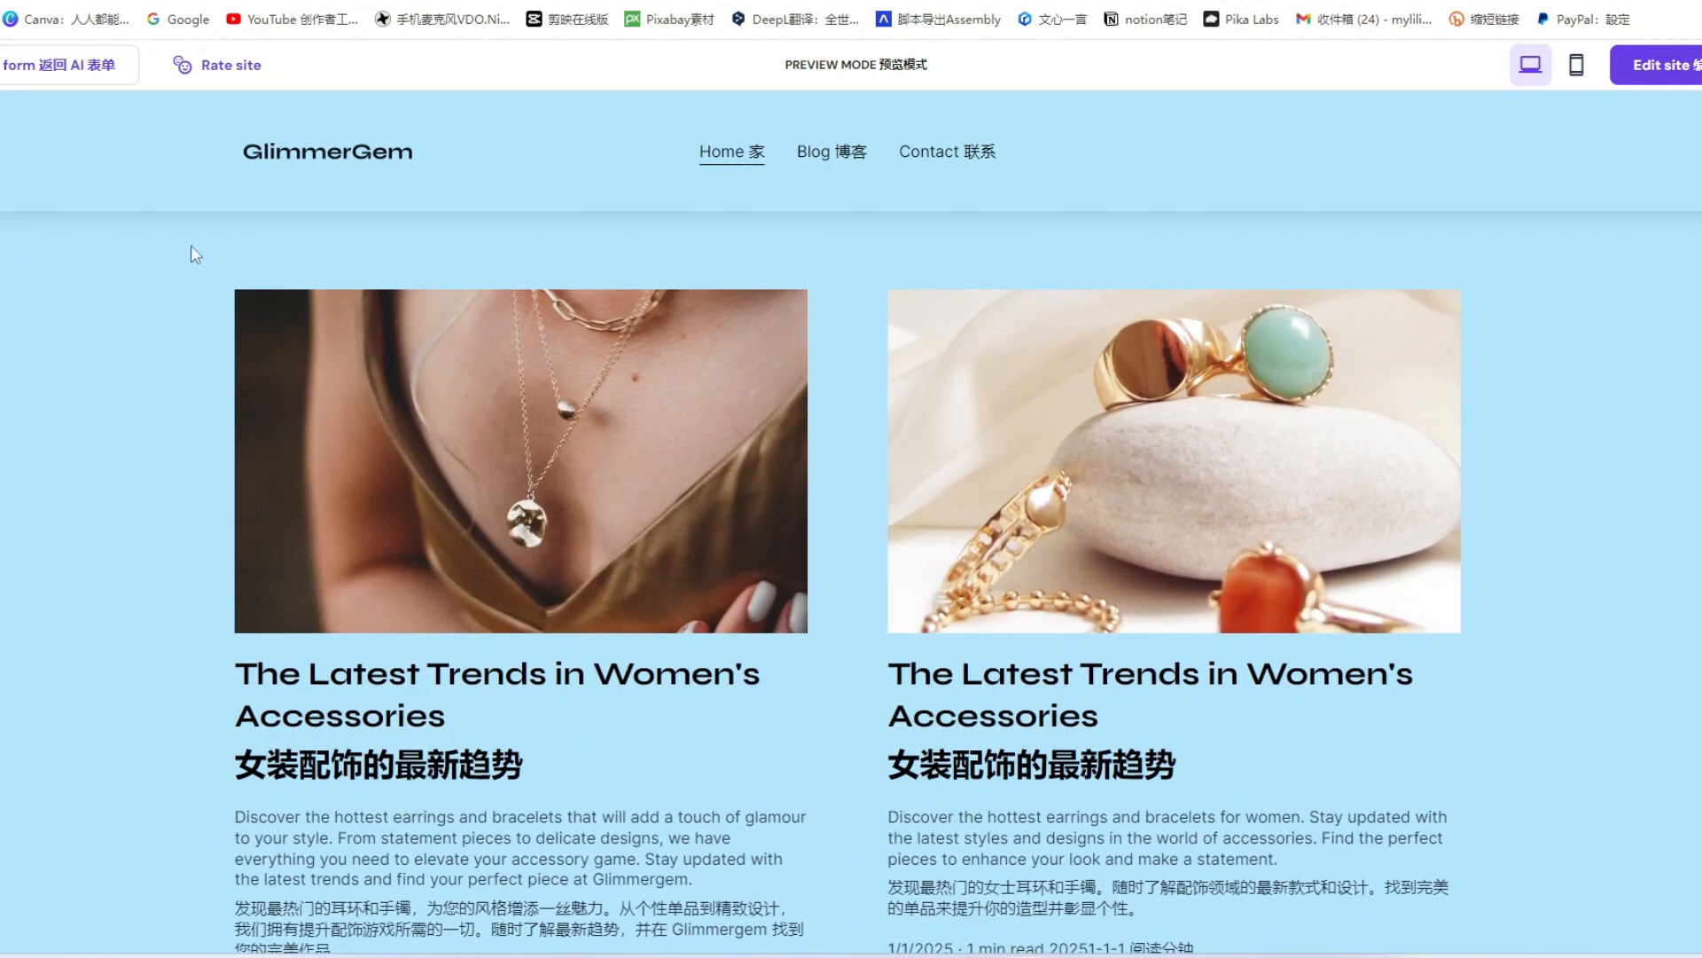
{"action": "scroll", "coordinate": [92, 513], "scroll_direction": "down", "scroll_amount": 10}
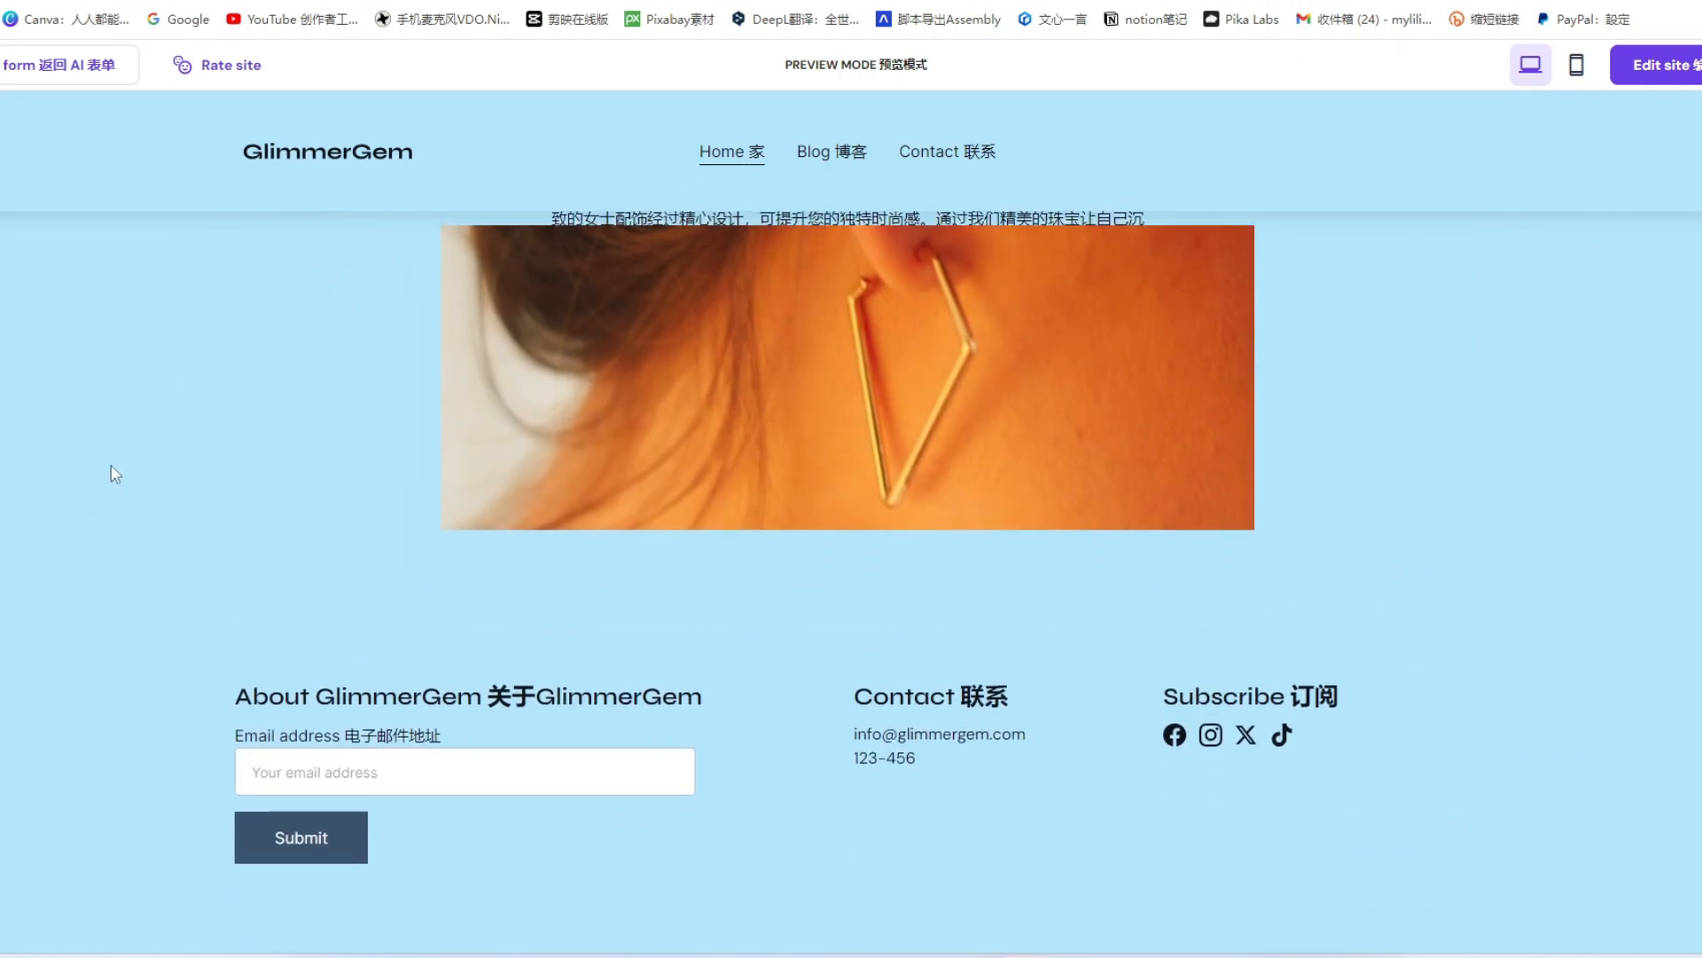
{"action": "scroll", "coordinate": [1684, 357], "scroll_direction": "up", "scroll_amount": 8}
{"action": "scroll", "coordinate": [1691, 373], "scroll_direction": "down", "scroll_amount": 3}
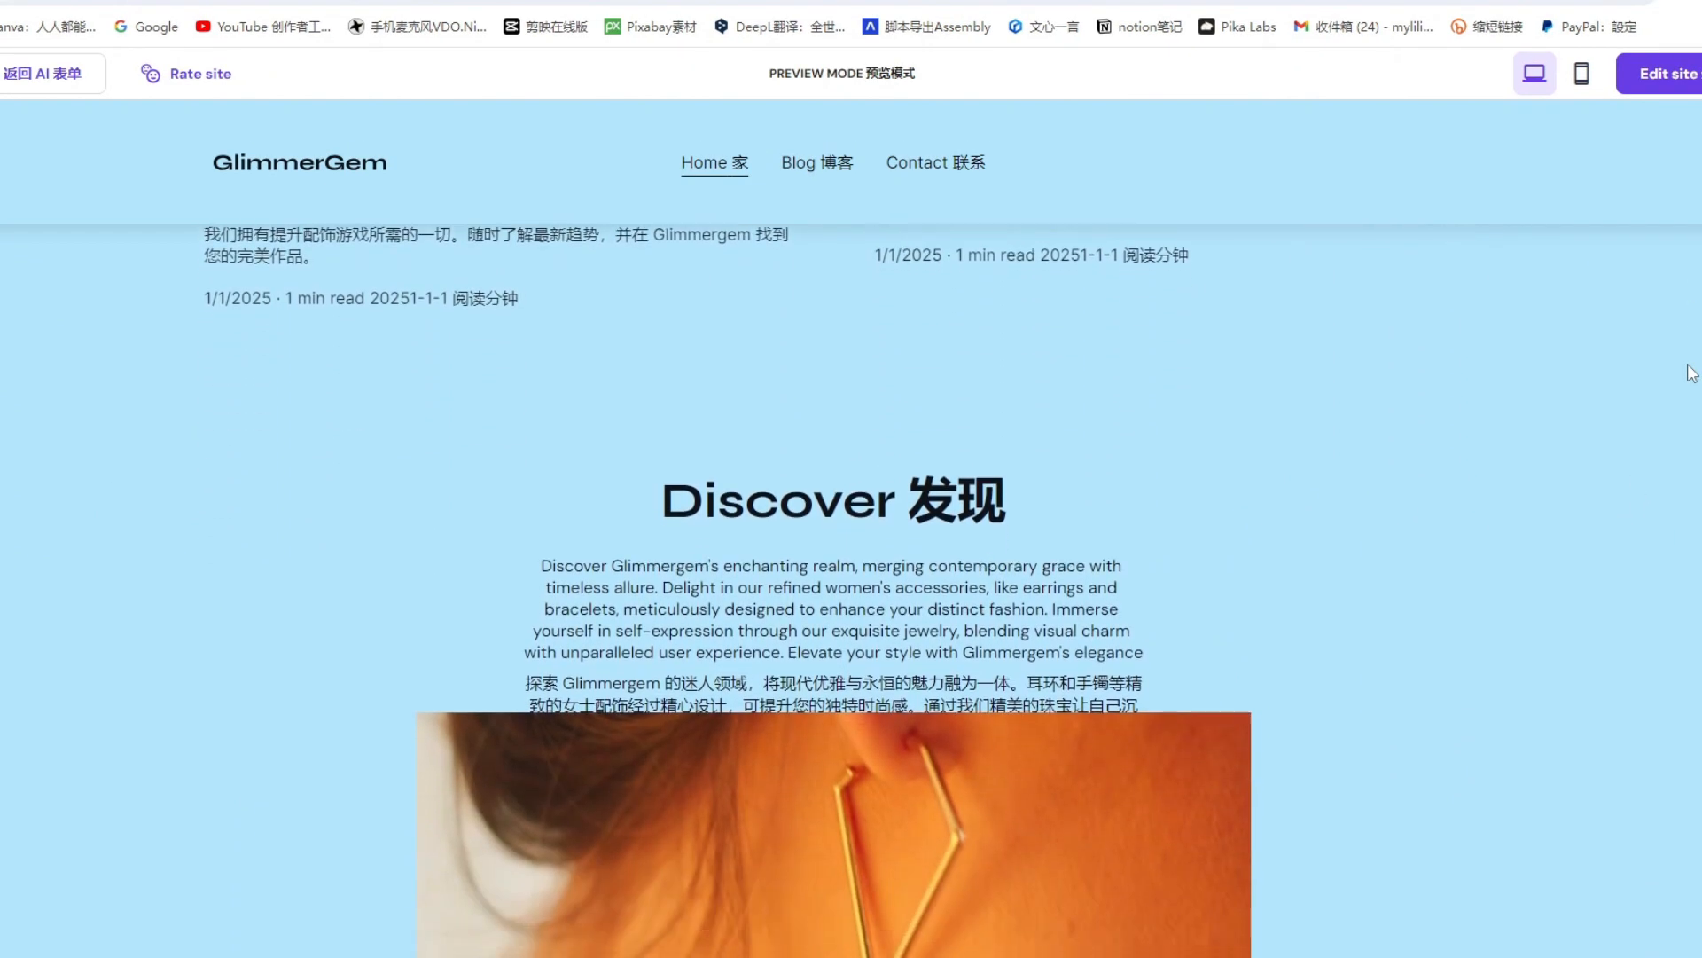
{"action": "scroll", "coordinate": [1691, 372], "scroll_direction": "down", "scroll_amount": 3}
{"action": "scroll", "coordinate": [1691, 372], "scroll_direction": "down", "scroll_amount": 3}
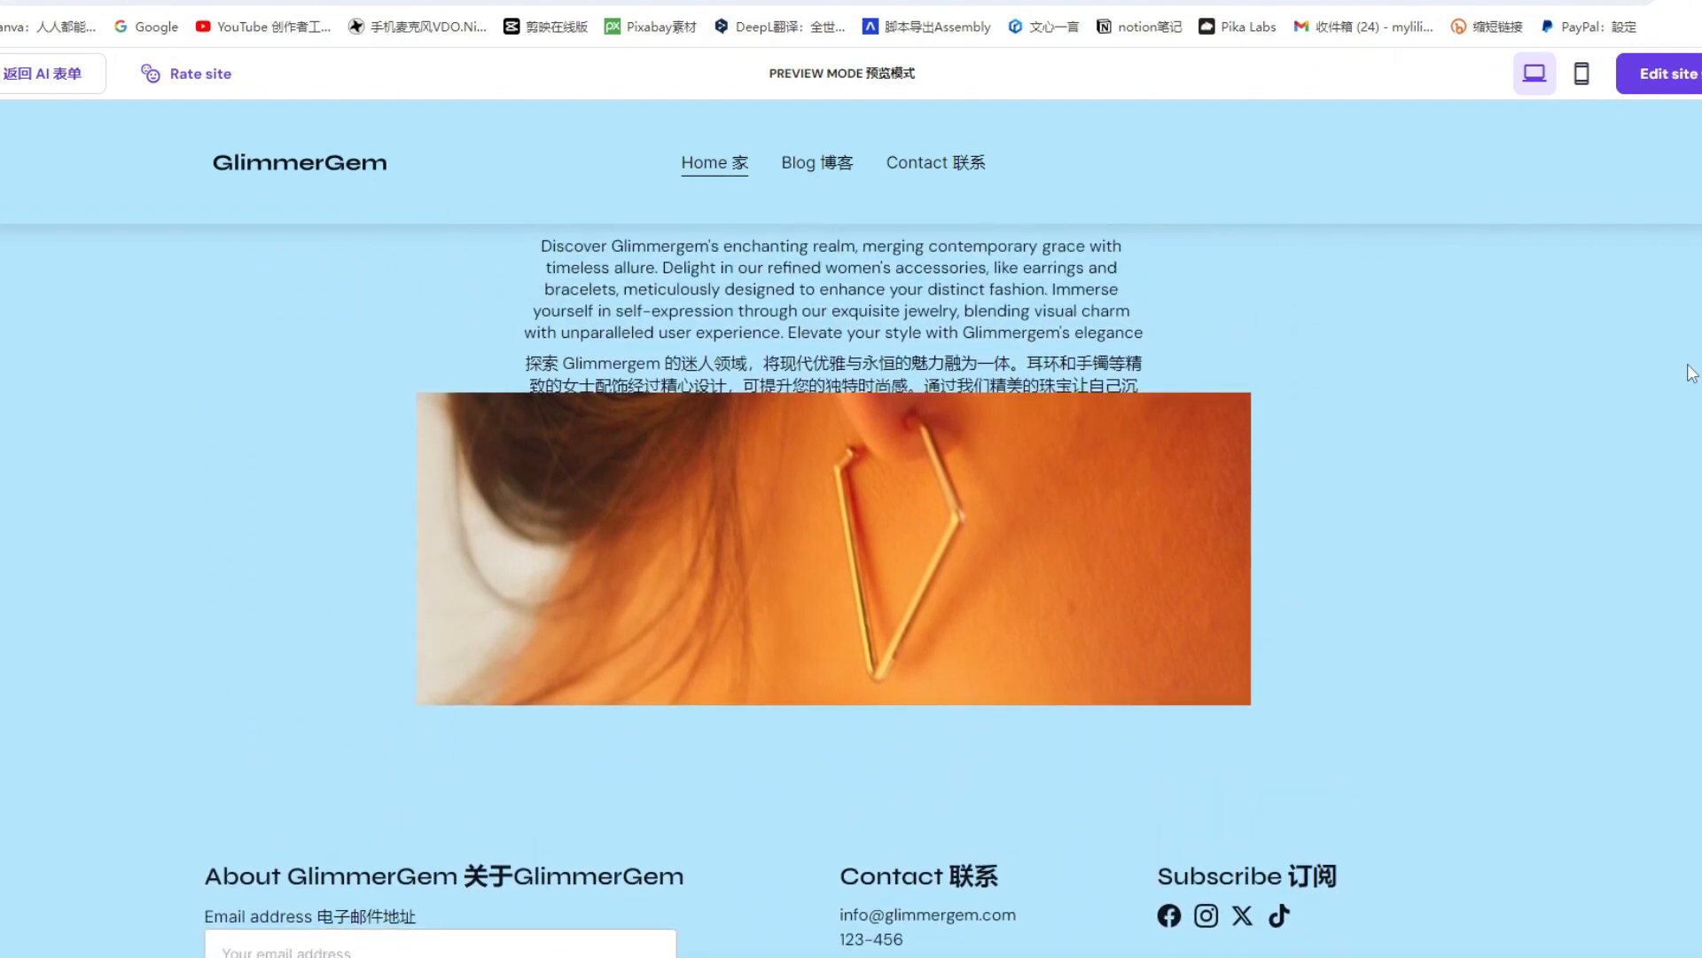